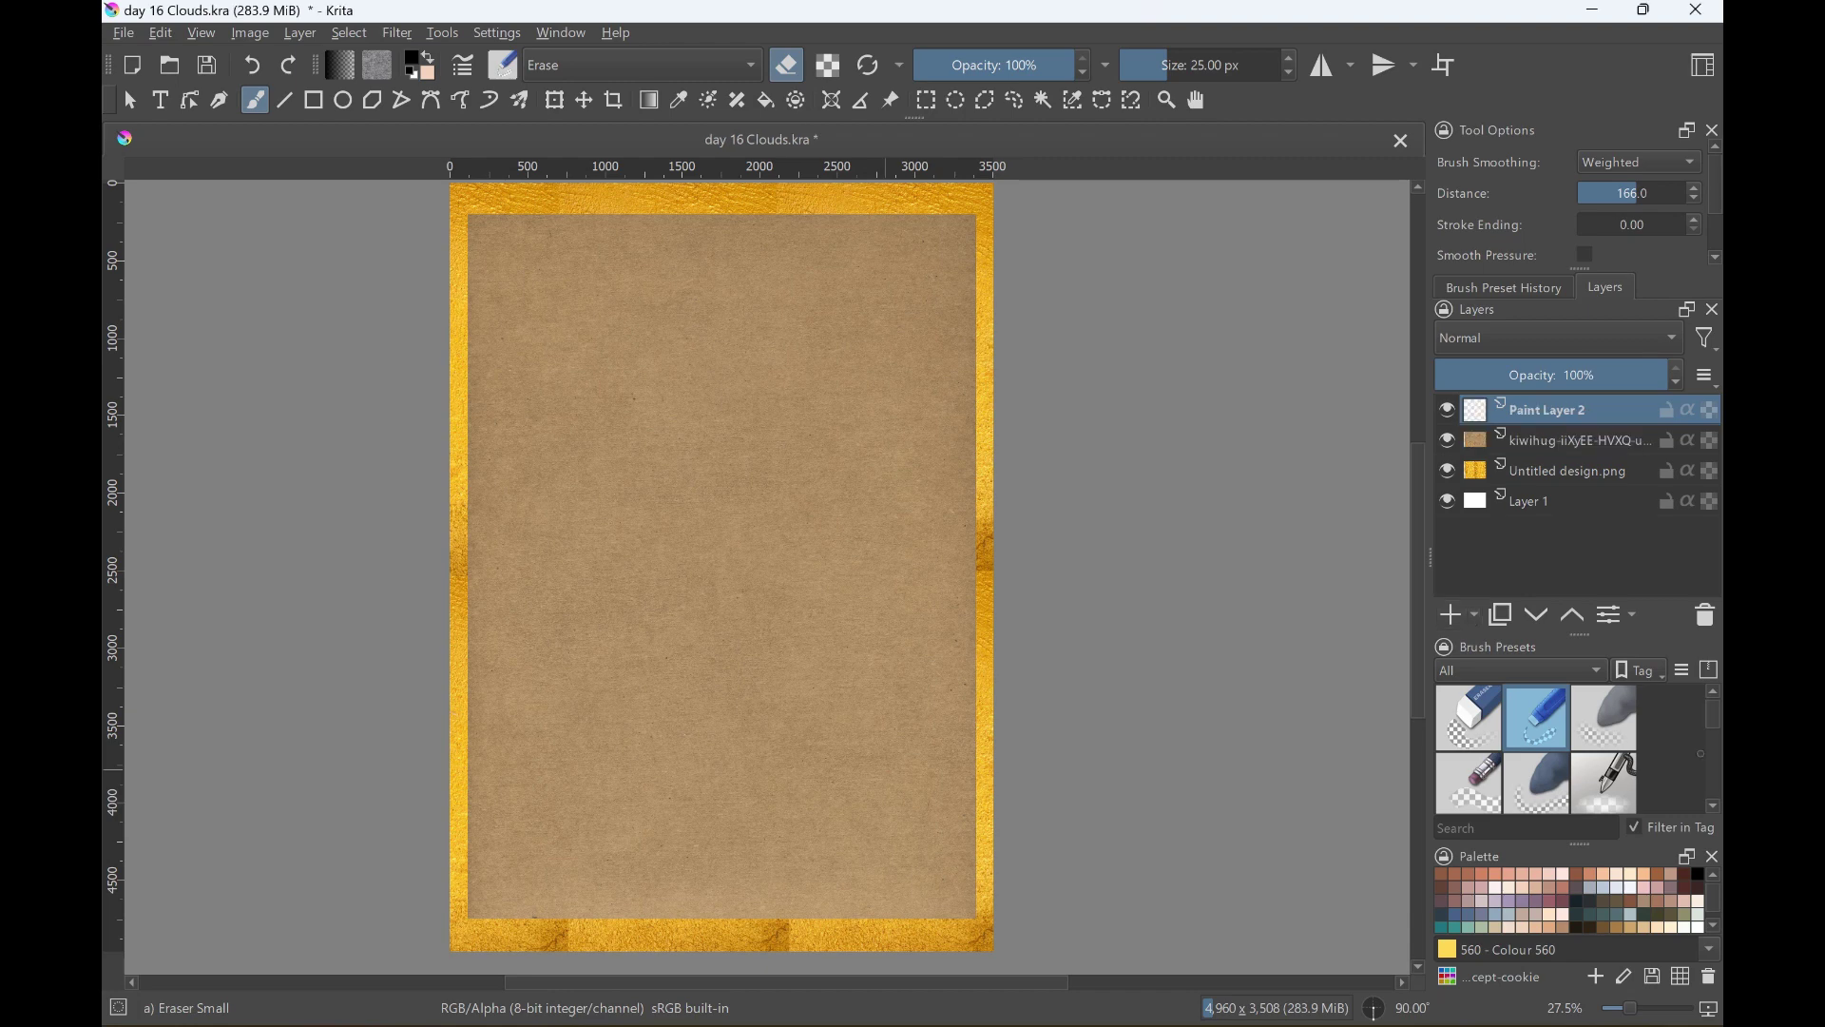
Add a new paint layer and sketch the candle's oval top, undoing two false starts.
key("slash")
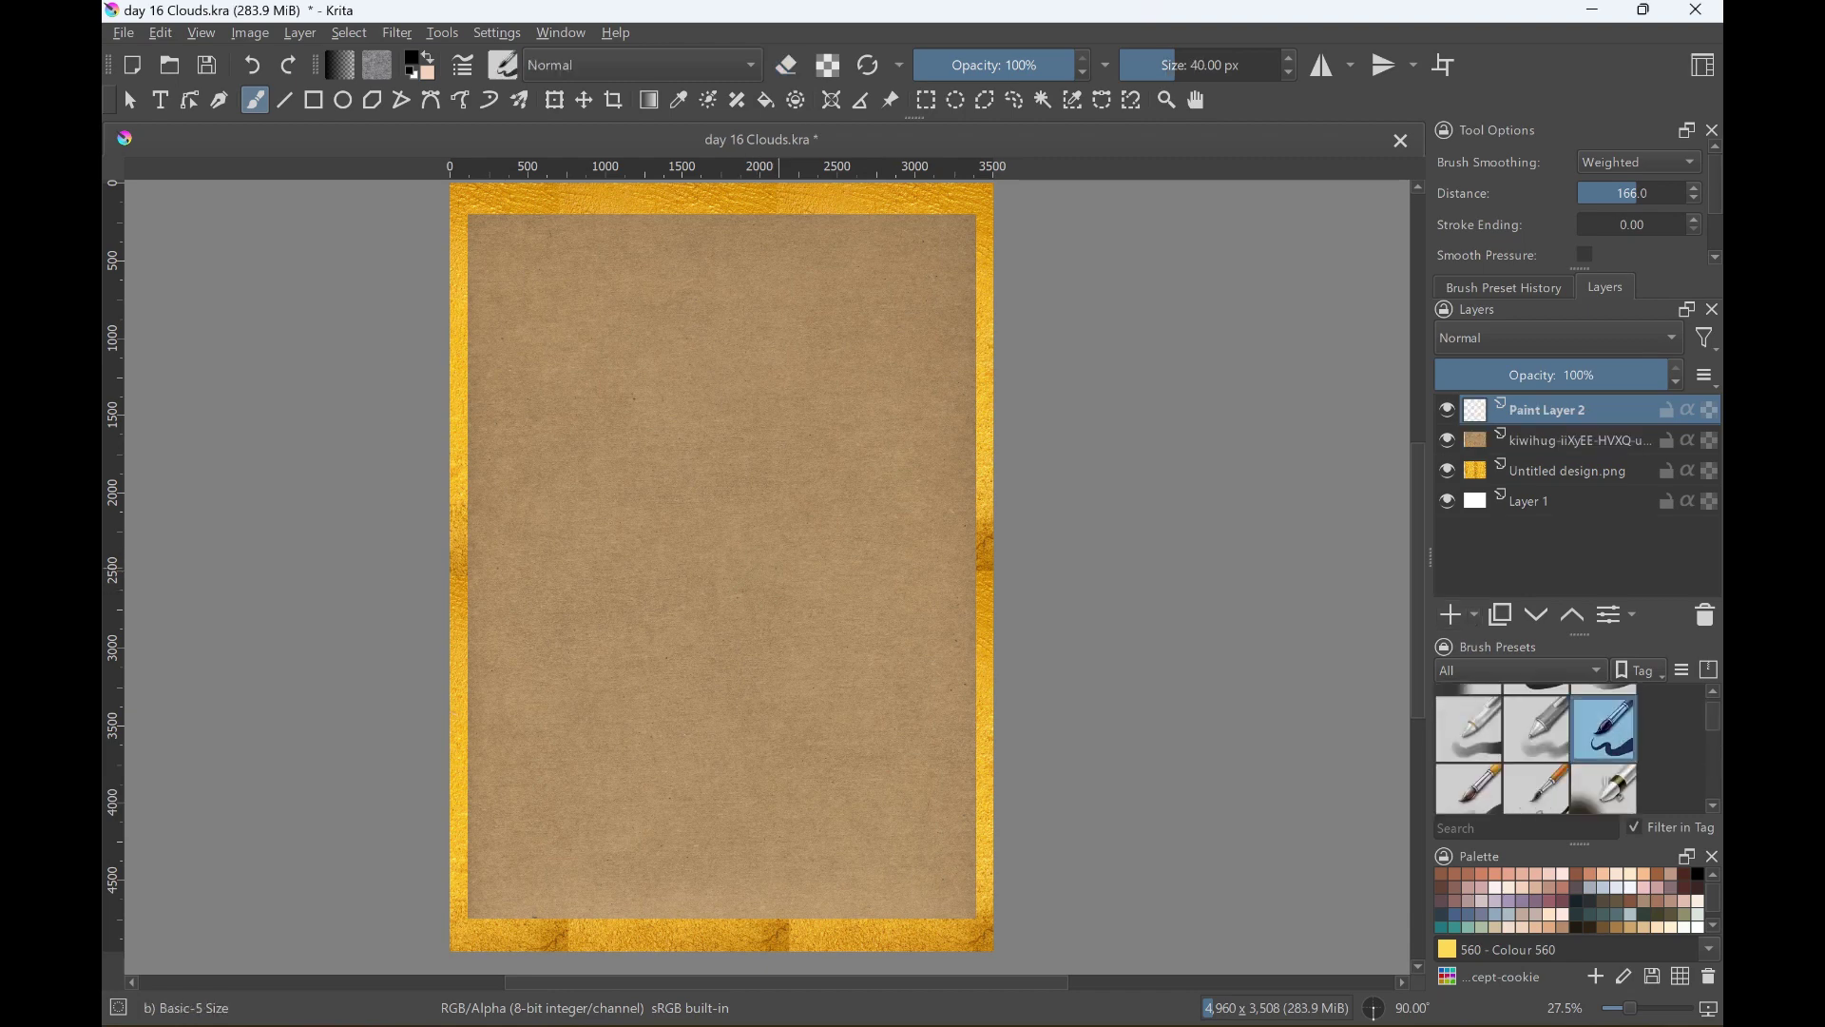
mouse_move(772, 565)
left_mouse_down()
mouse_move(786, 587)
mouse_move(803, 554)
mouse_move(789, 535)
left_mouse_up()
key("ctrl+z")
key("ctrl+z")
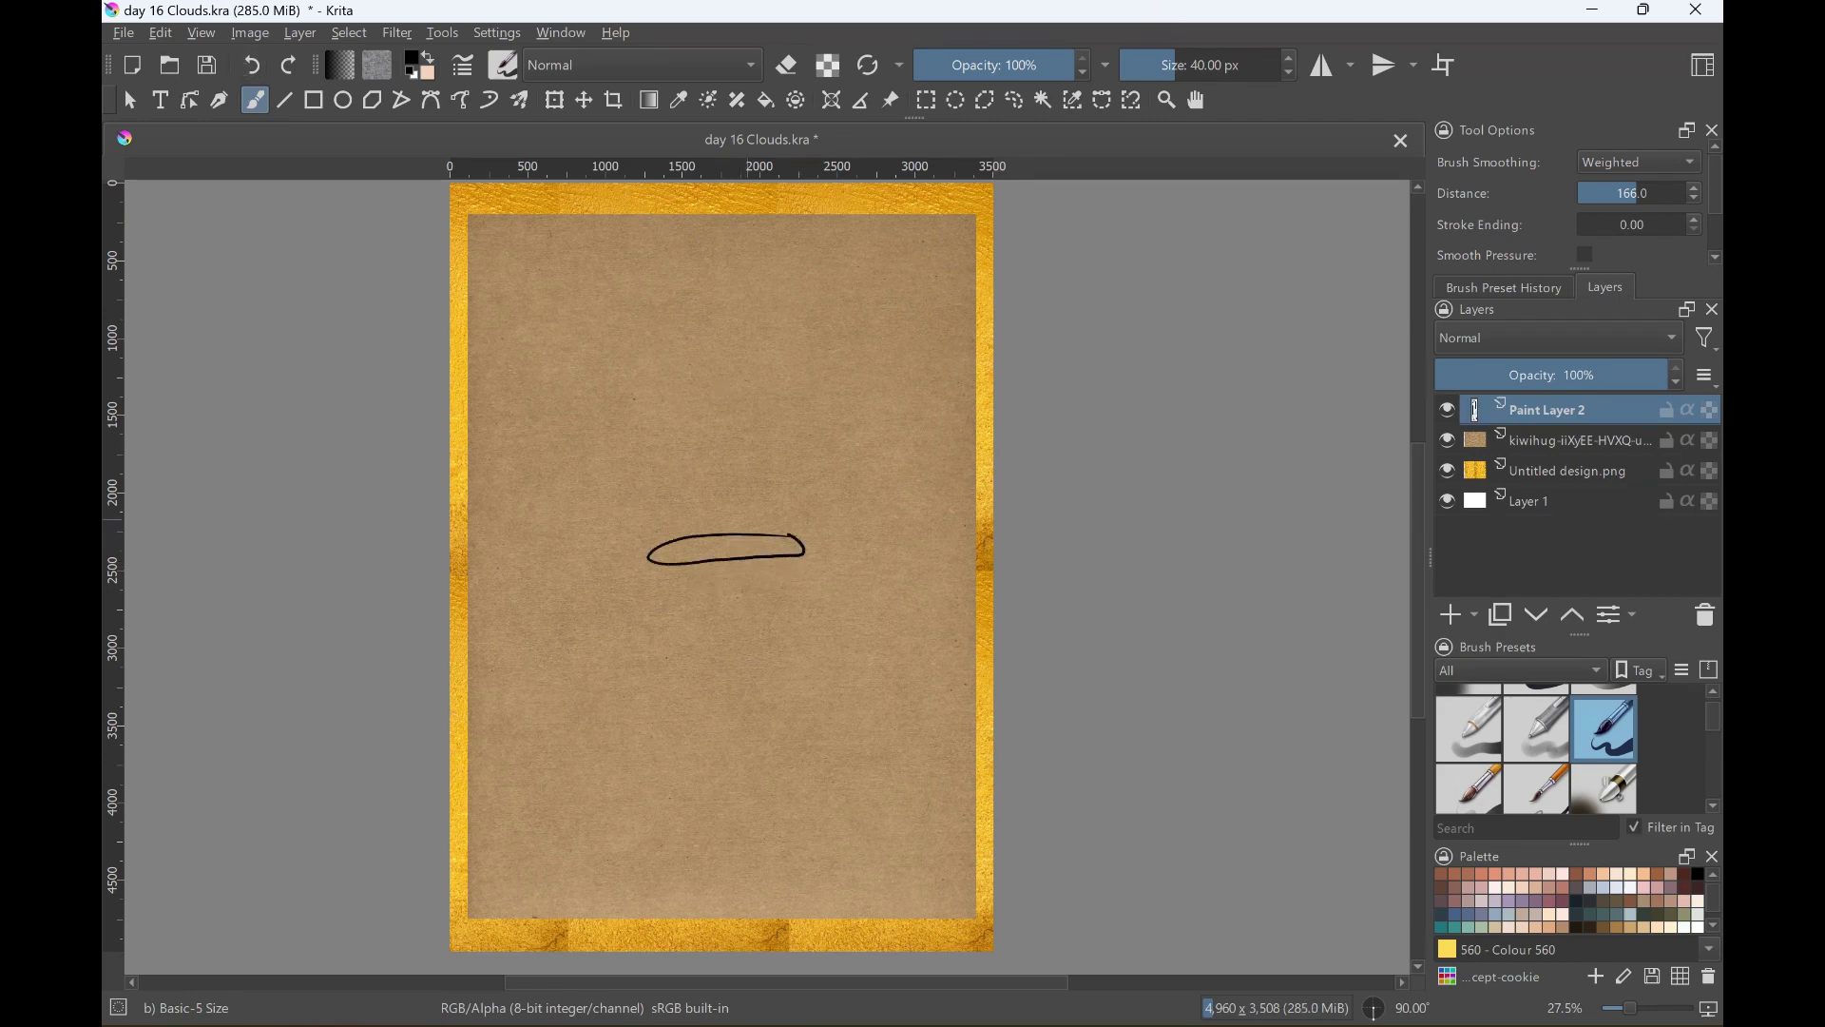
key("ctrl+z")
mouse_move(656, 521)
left_mouse_down()
mouse_move(670, 542)
mouse_move(819, 529)
left_mouse_up()
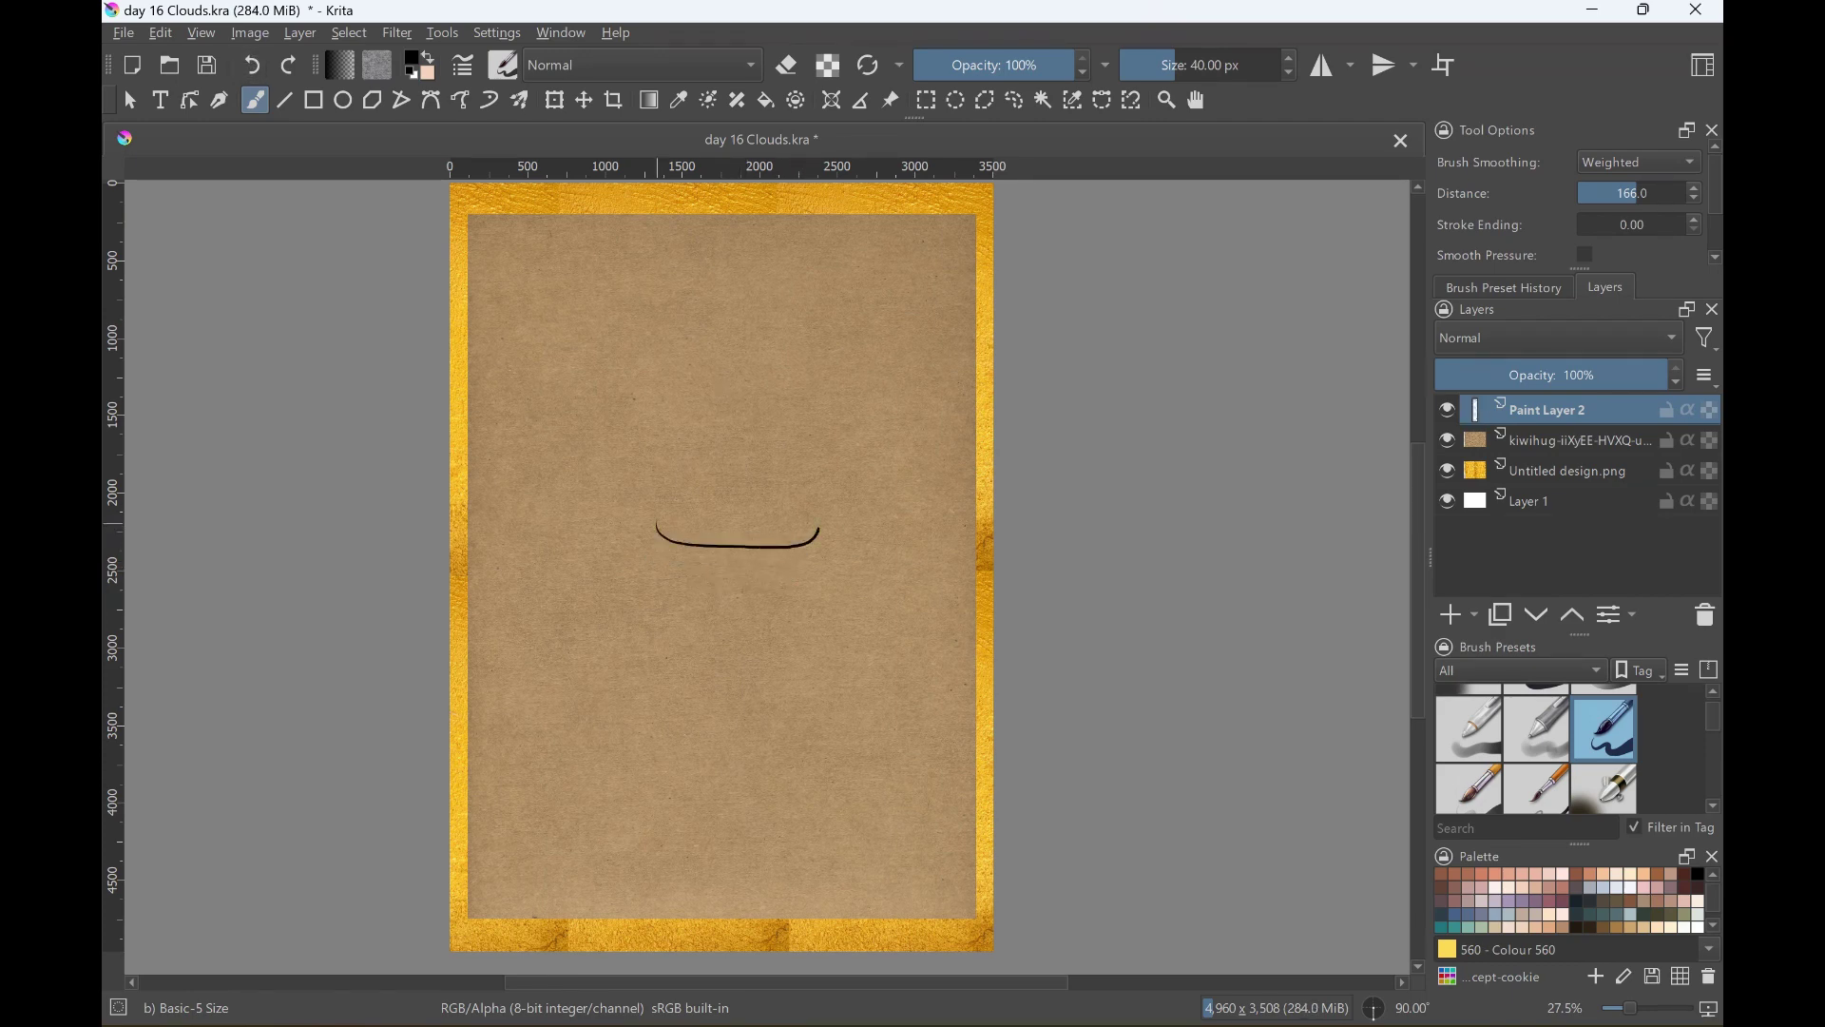
mouse_move(658, 519)
left_mouse_down()
mouse_move(818, 522)
mouse_move(743, 533)
mouse_move(655, 582)
mouse_move(670, 572)
left_mouse_up()
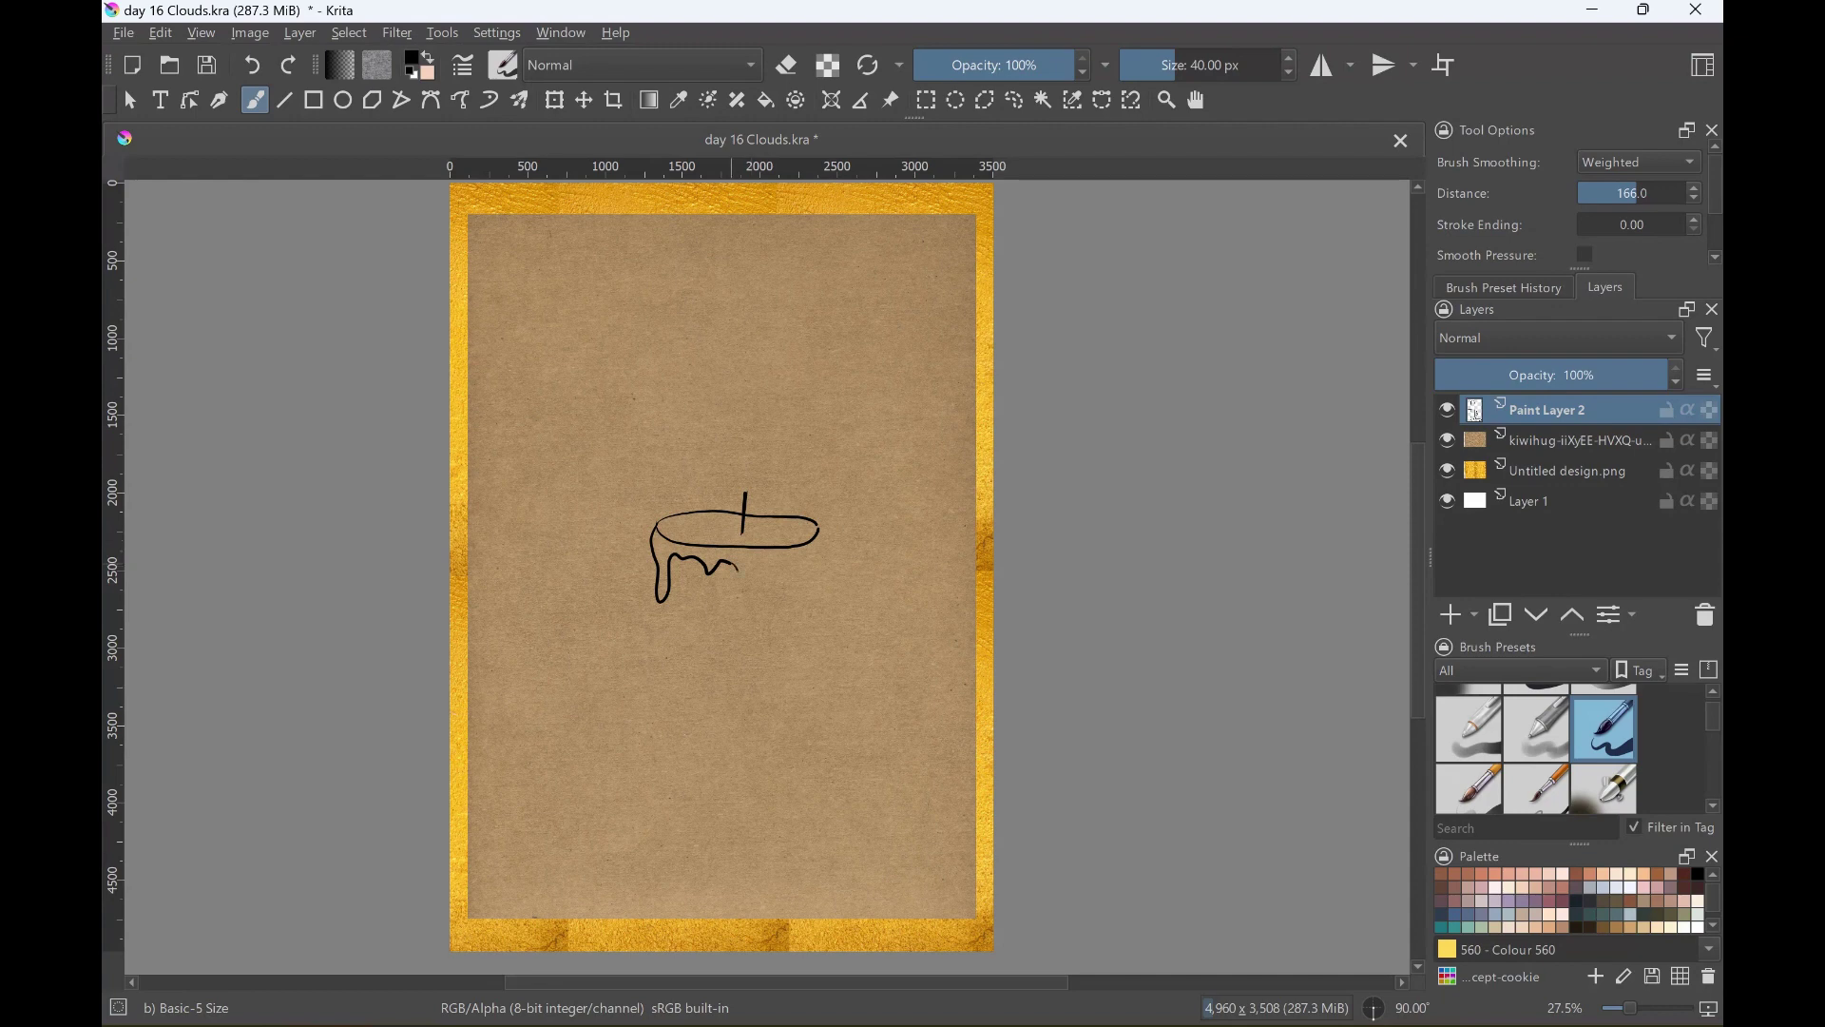
Draw wax drips along the rim, both candle sides and the curved base.
mouse_move(737, 568)
left_mouse_down()
mouse_move(798, 571)
mouse_move(817, 613)
mouse_move(820, 528)
left_mouse_up()
left_click_drag(669, 562, 678, 764)
left_click_drag(806, 585, 814, 765)
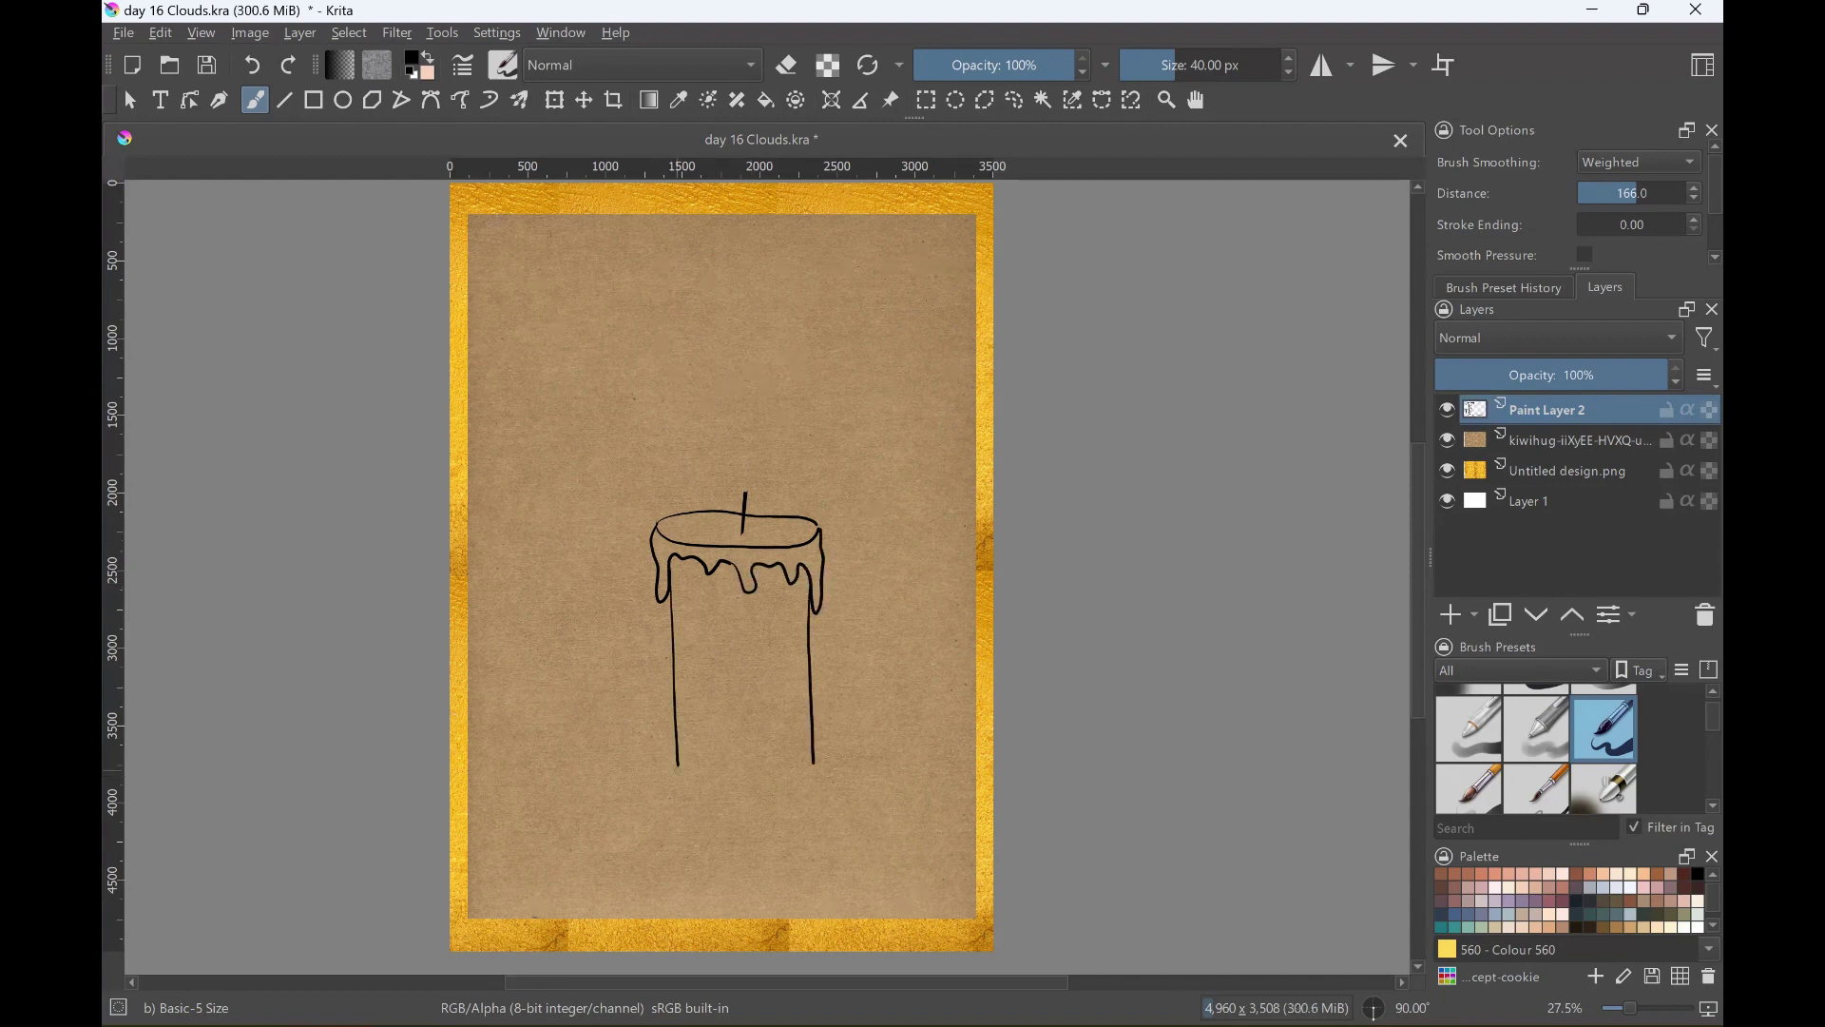
mouse_move(678, 764)
left_mouse_down()
mouse_move(698, 802)
mouse_move(808, 783)
mouse_move(815, 764)
left_mouse_up()
Airbrush a soft grey shadow under the candle with the 400 px Airbrush pressure preset.
key("slash")
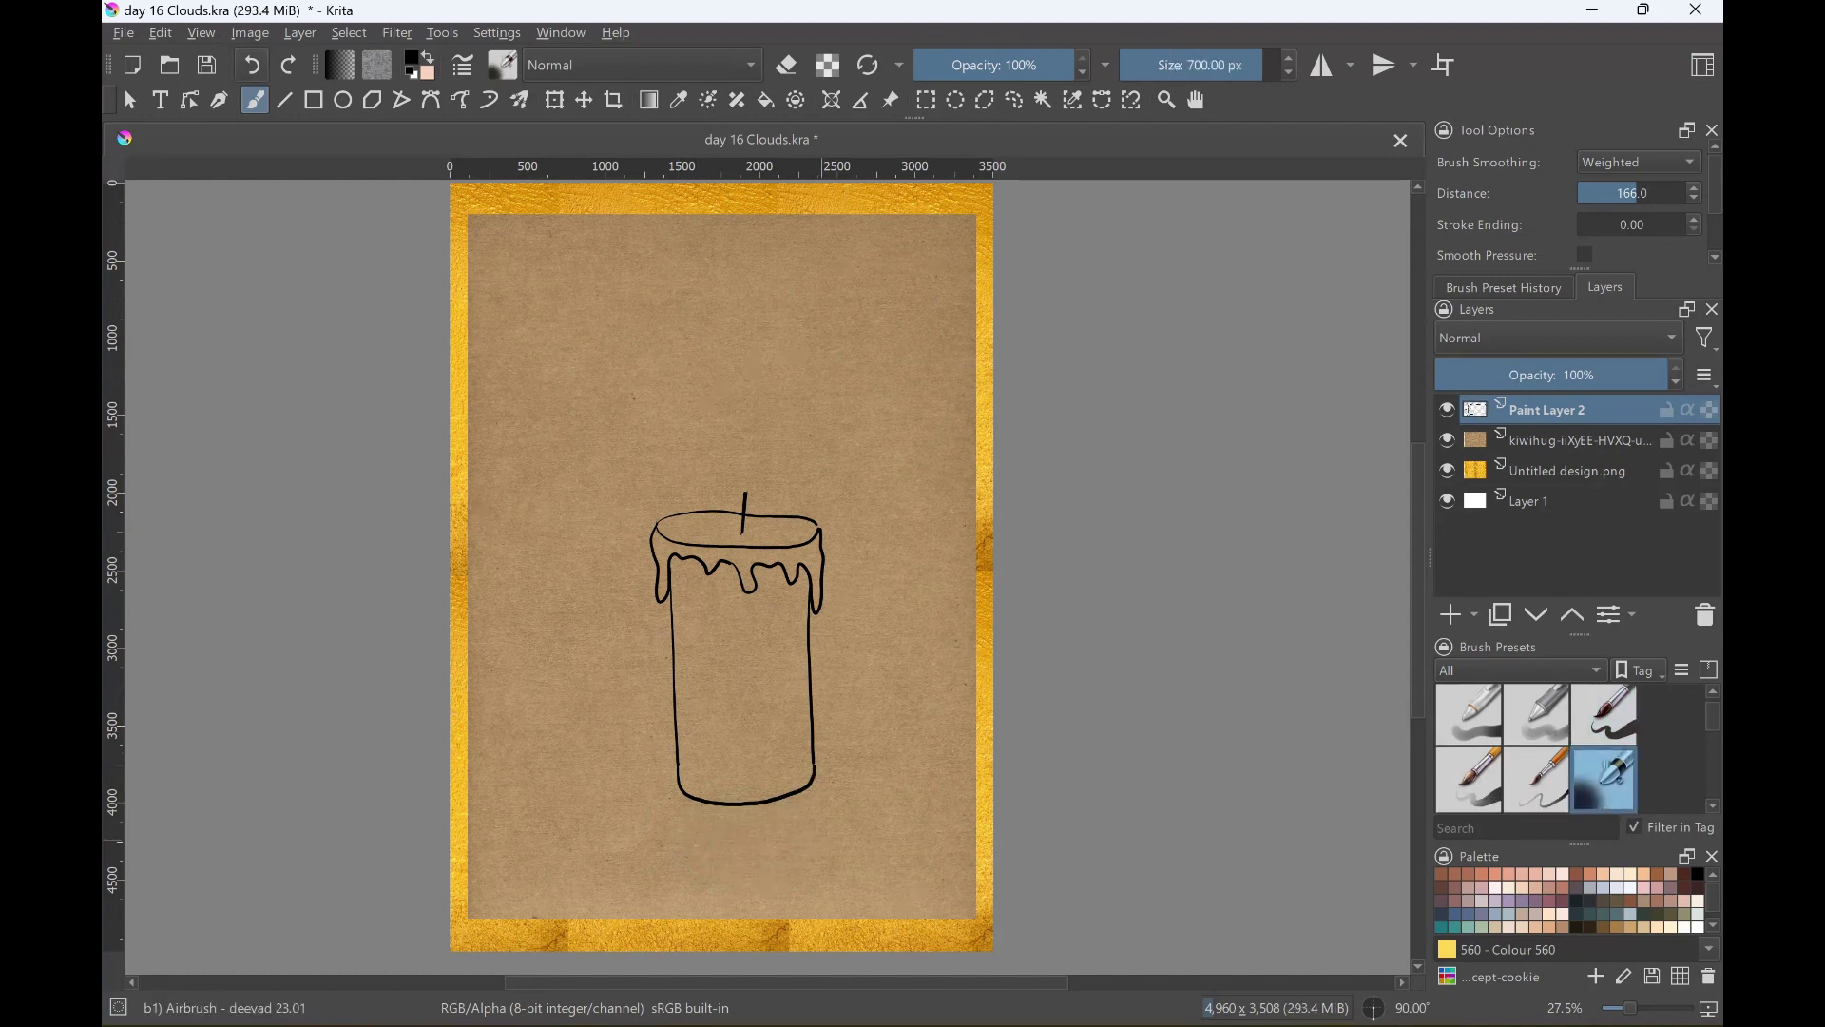
left_click(1469, 715)
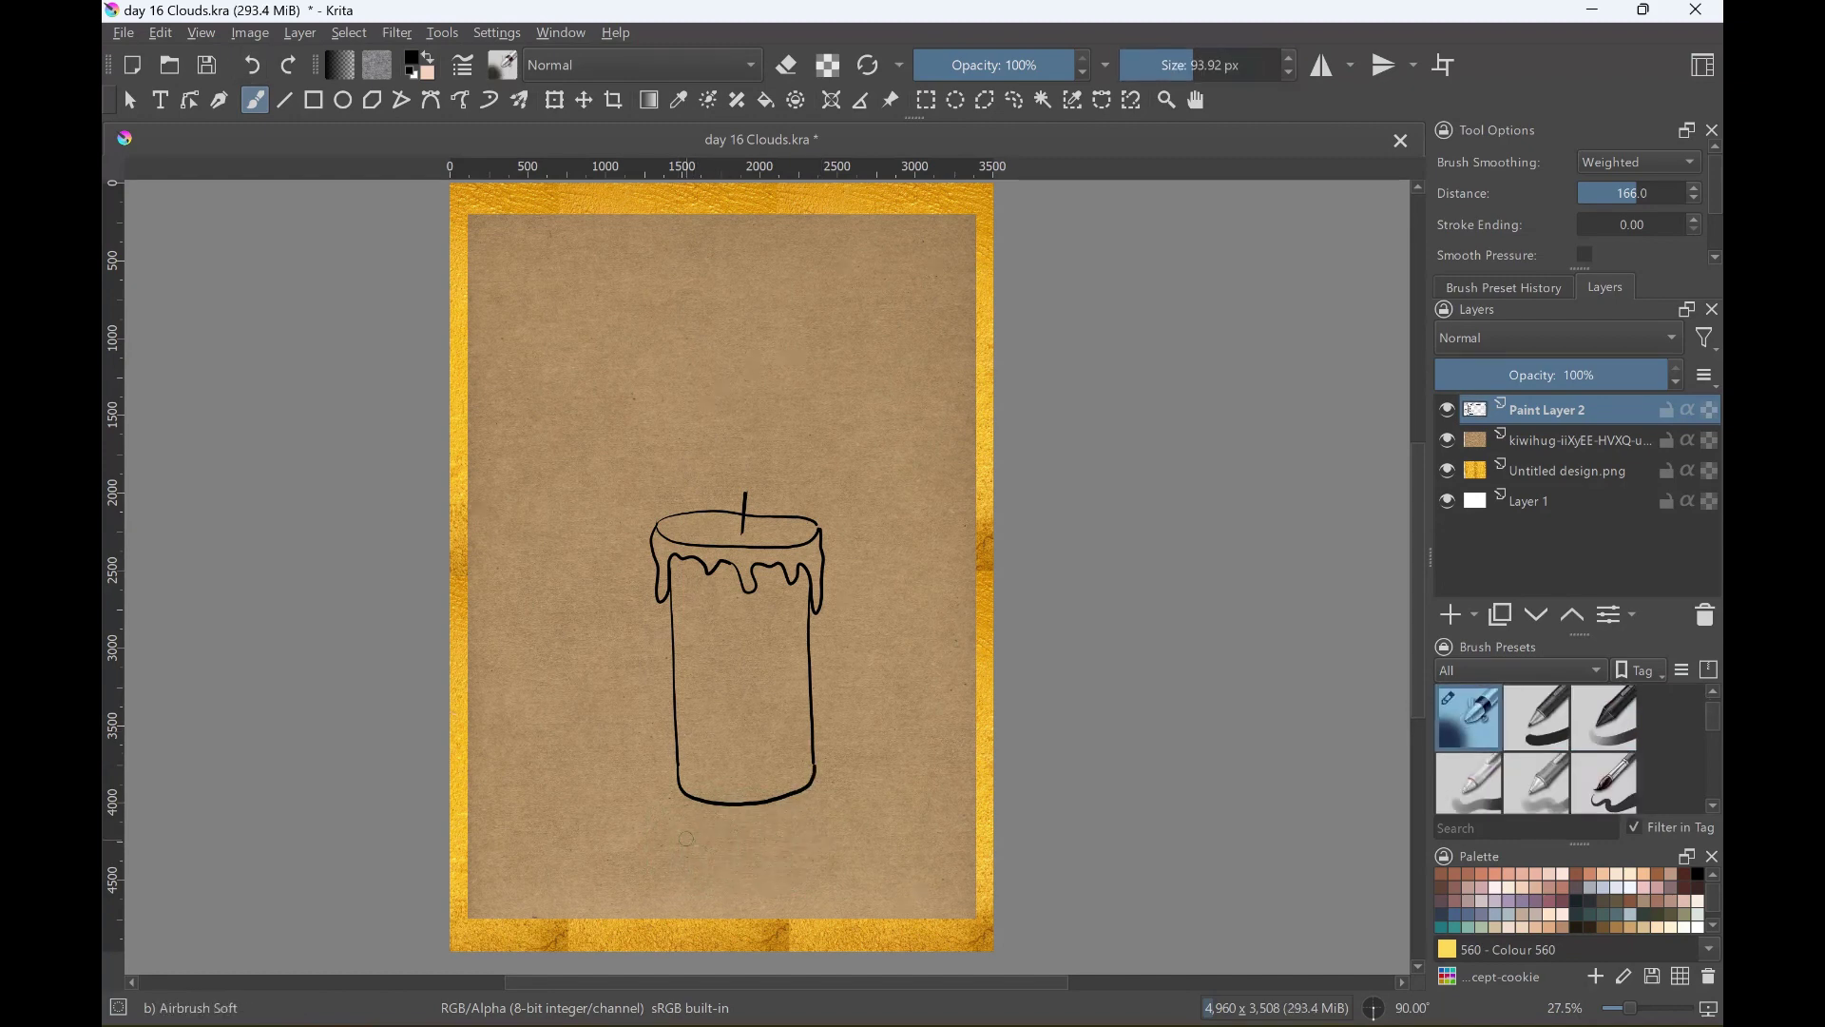
left_click_drag(684, 841, 805, 836)
key("ctrl+z")
key("slash")
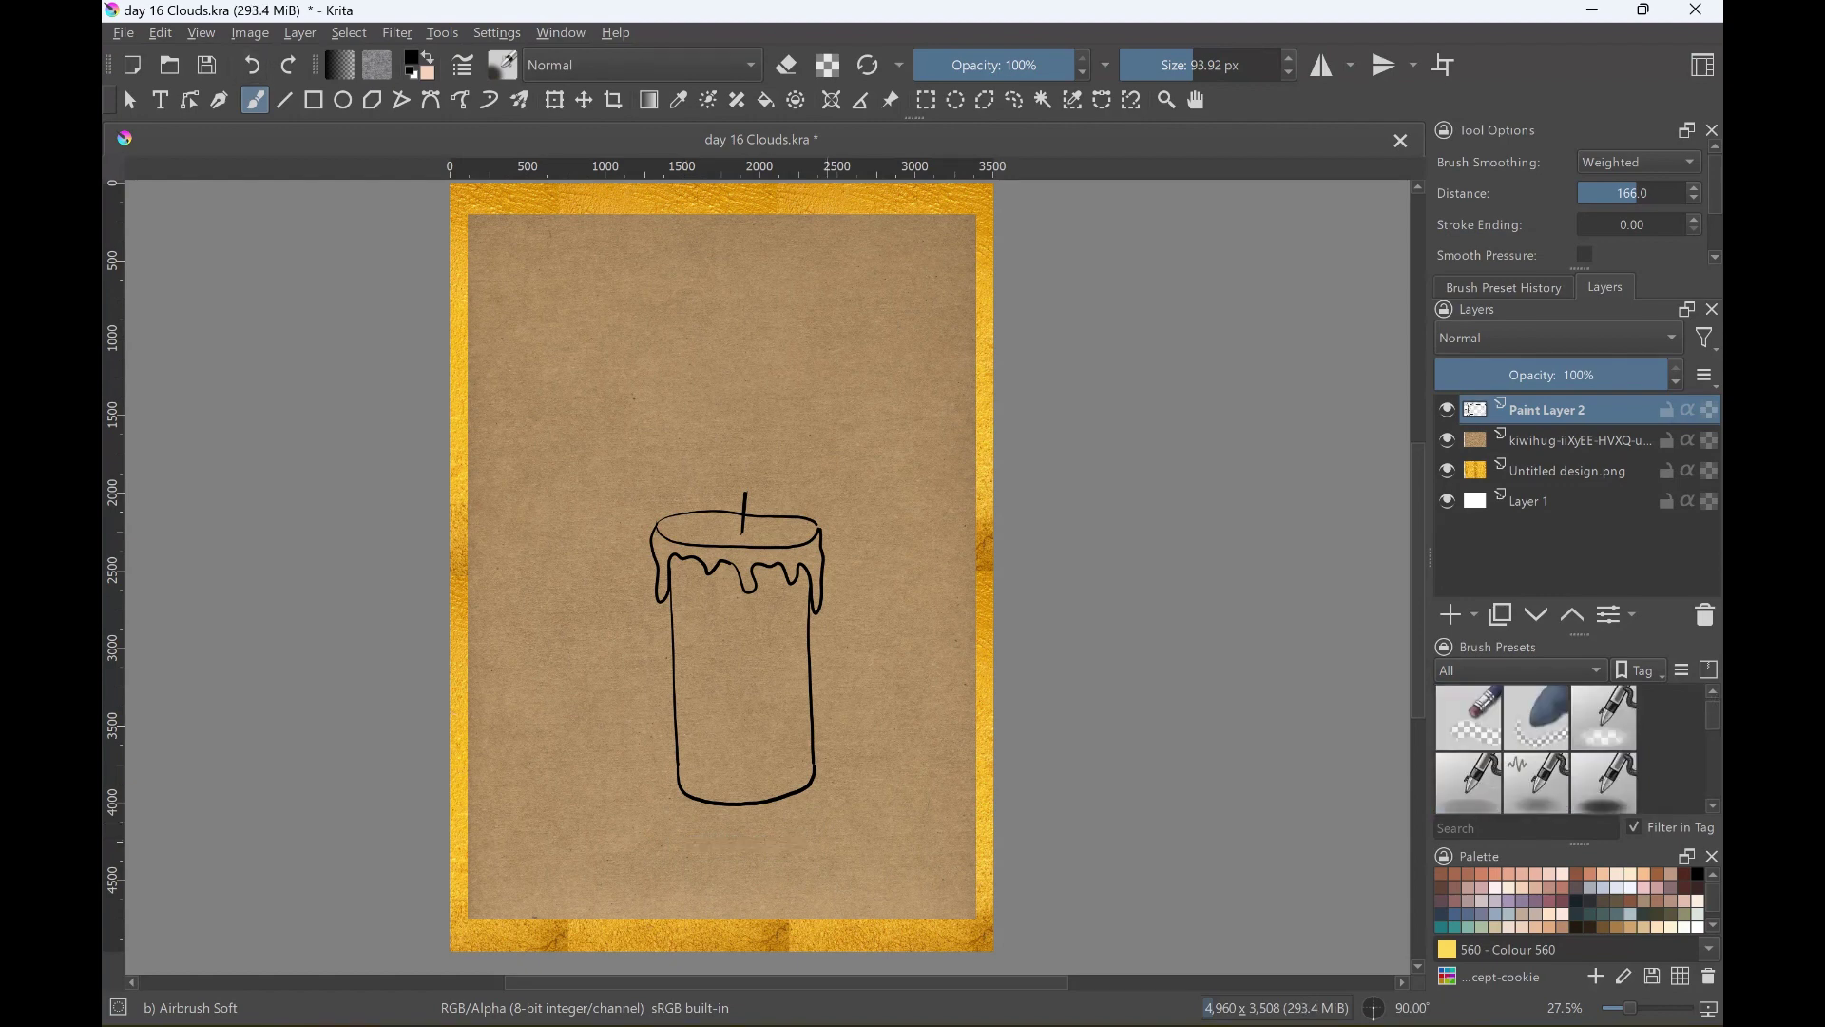
left_click_drag(688, 841, 772, 844)
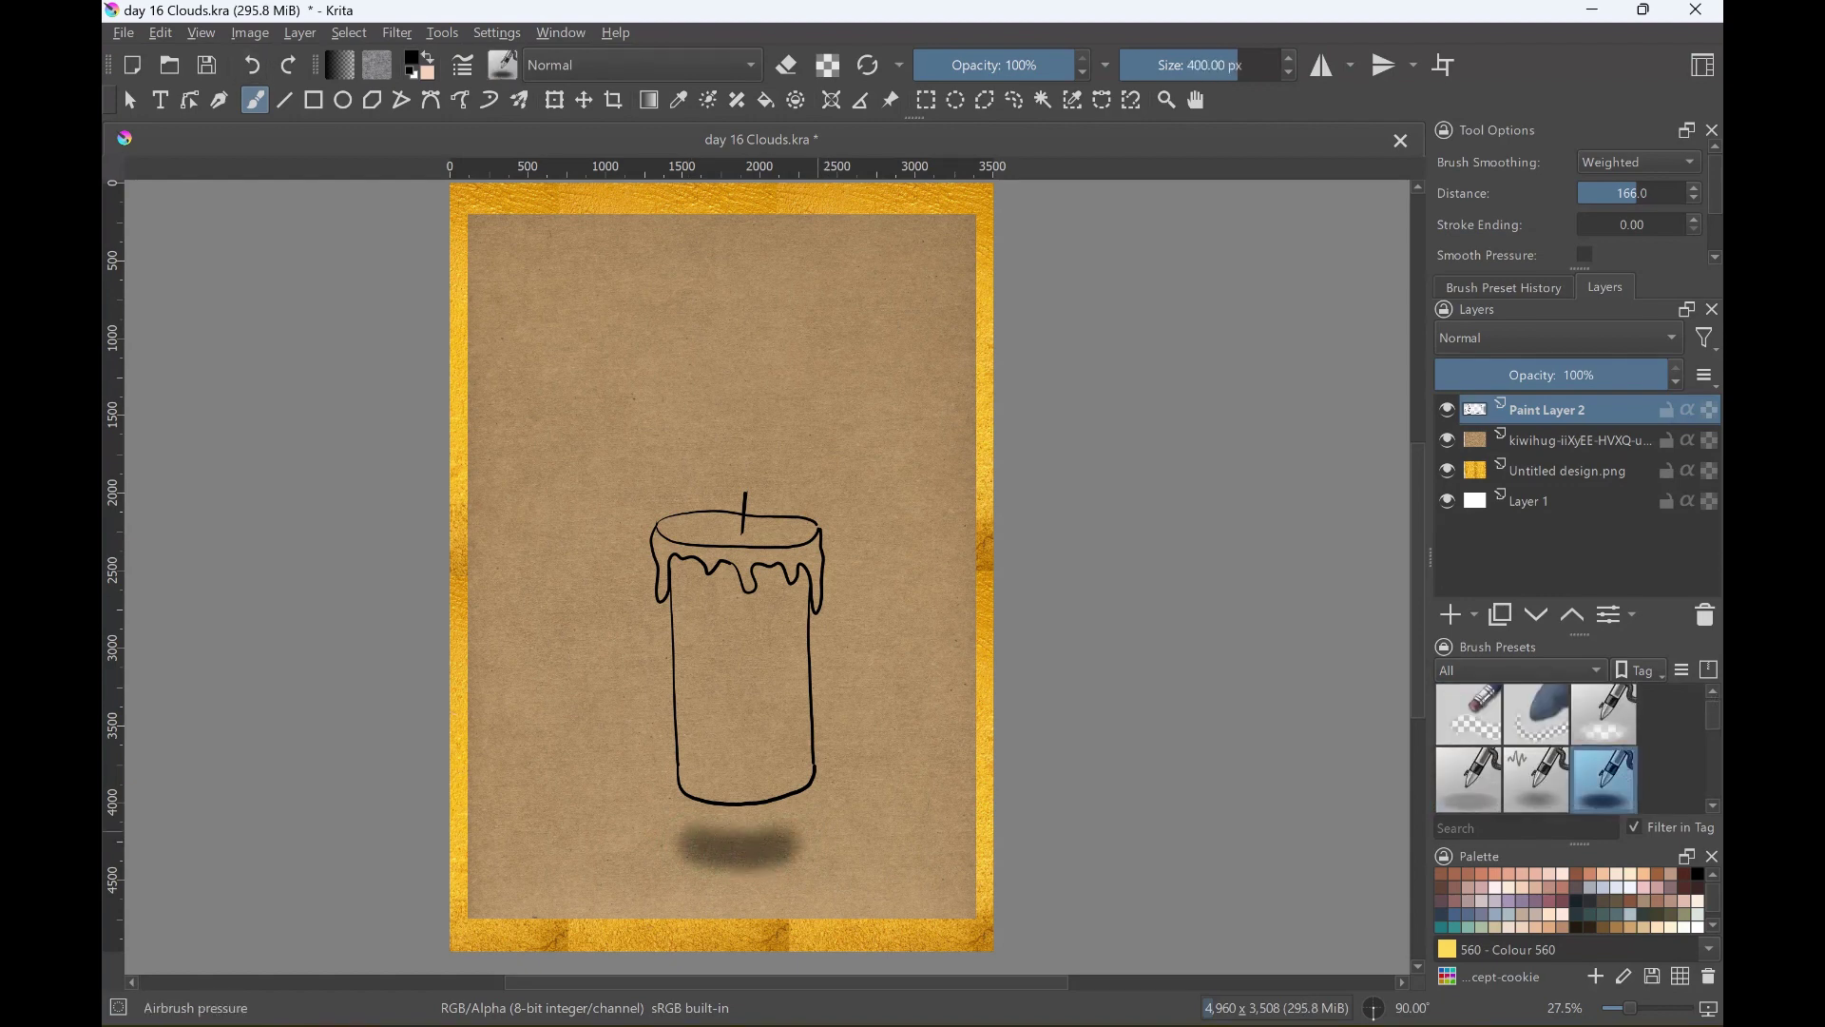
Nudge the candle layer slightly left with the Move tool, then return to the brush.
key("t")
left_click_drag(741, 666, 723, 666)
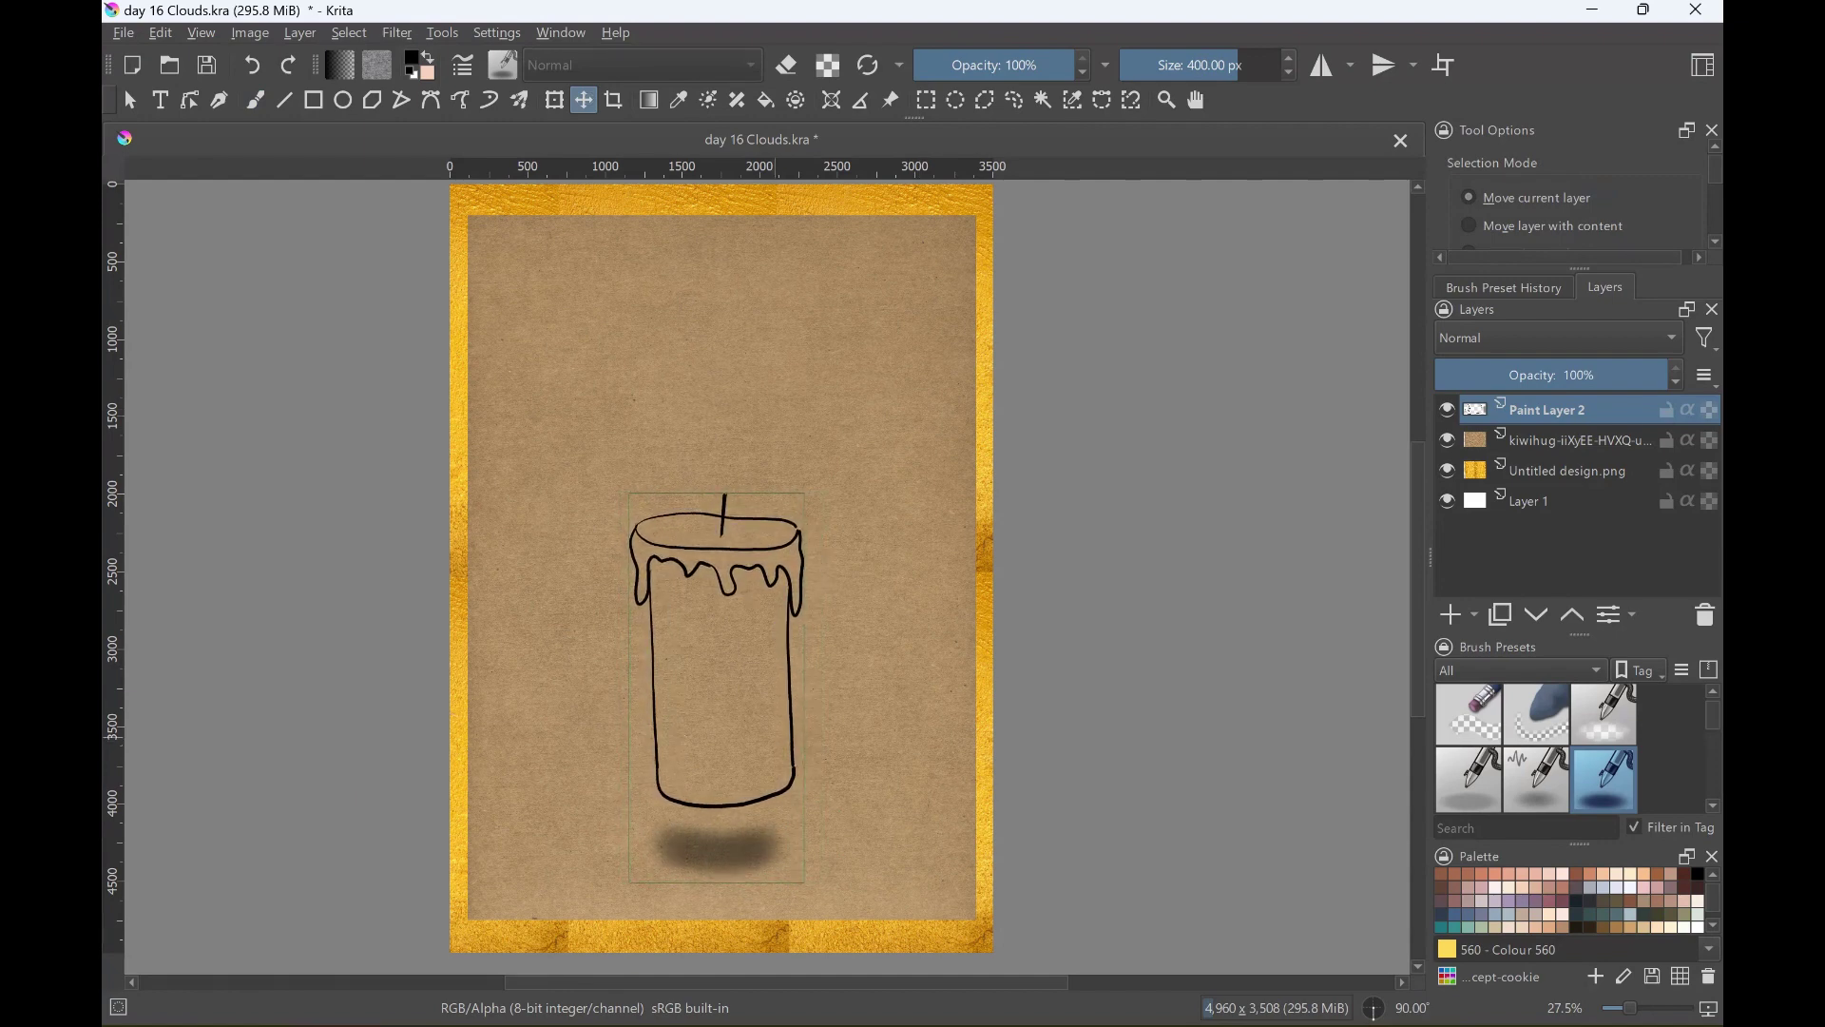
key("slash")
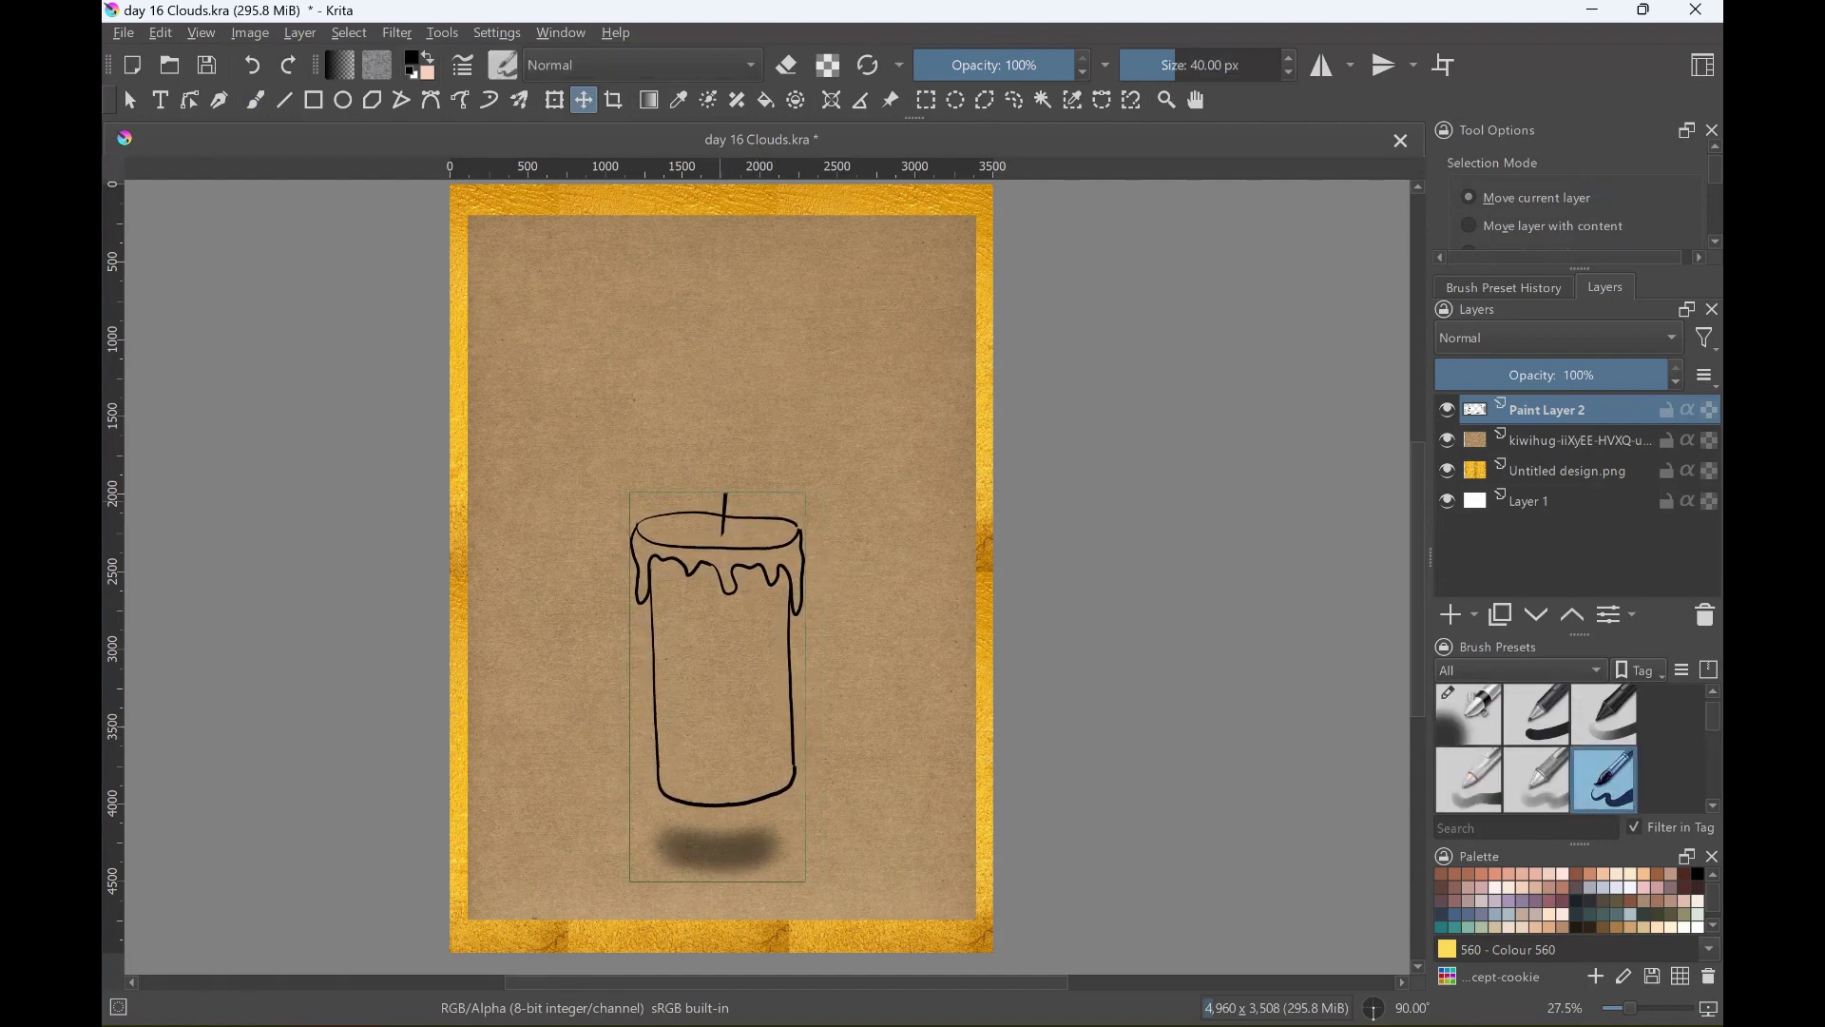
Draw the wavy flame outline above the wick and add Paint Layer 3 for colour.
key("b")
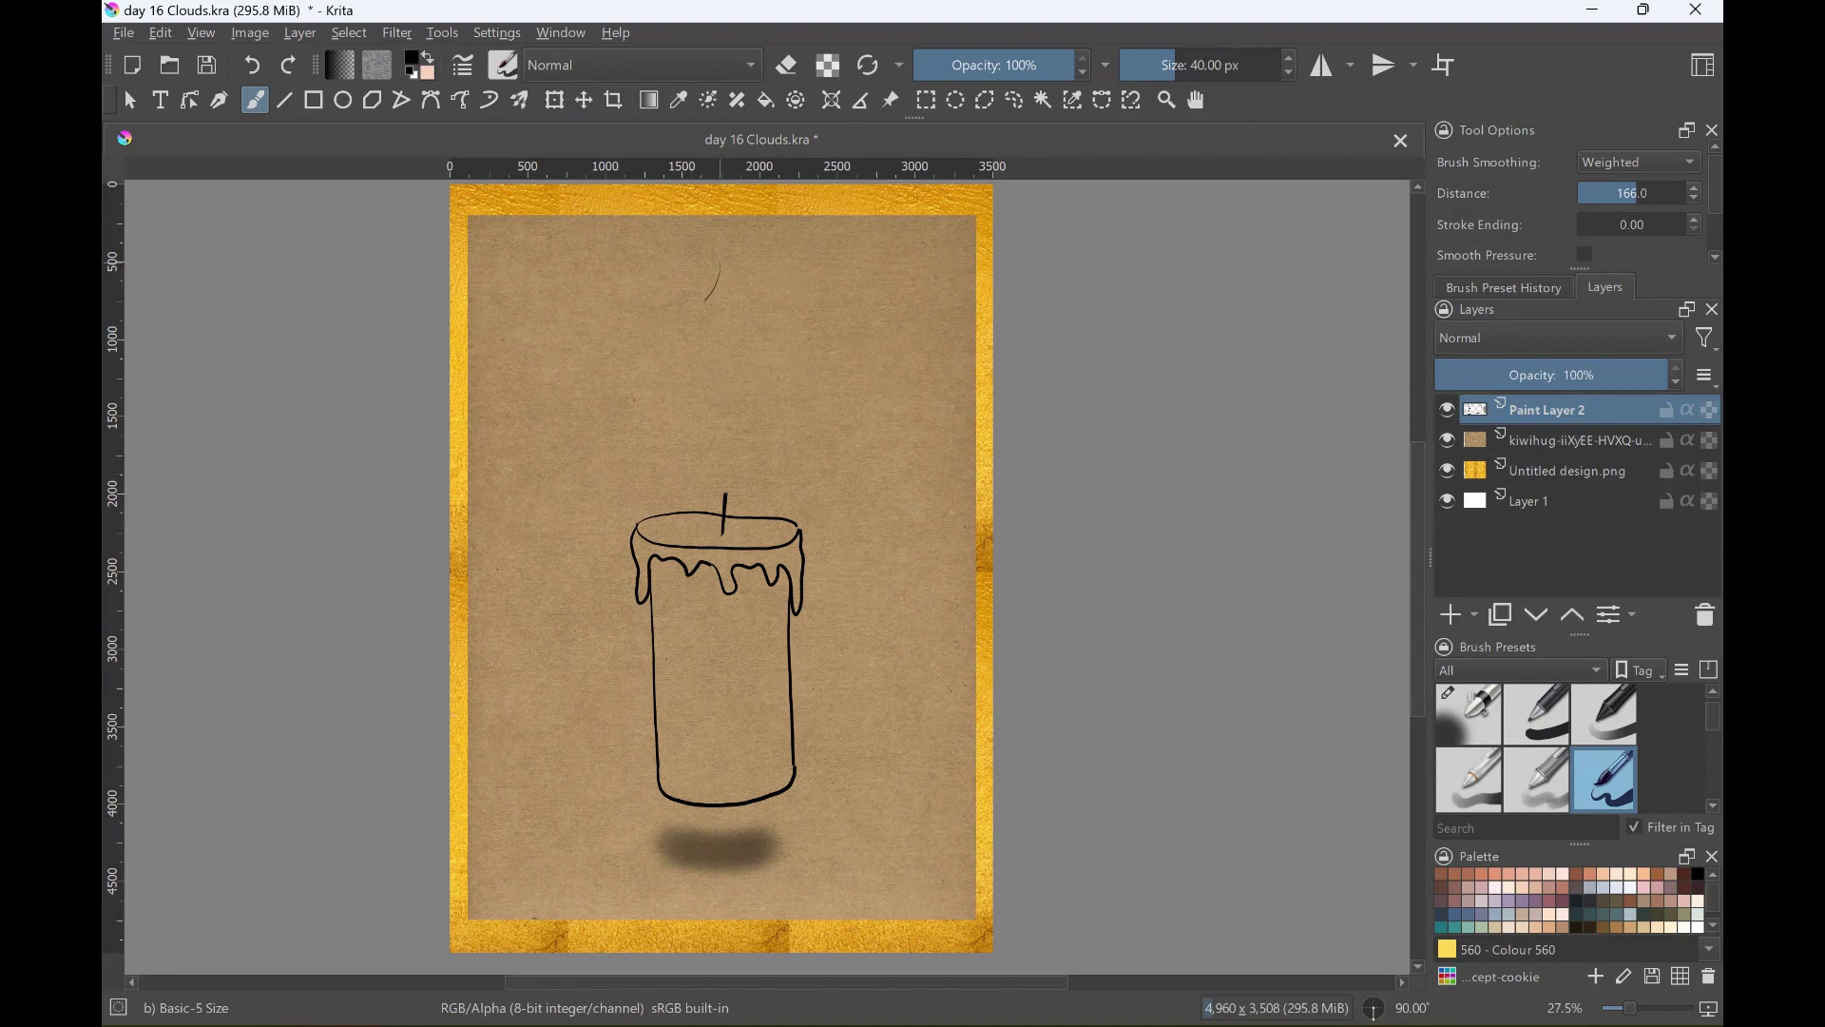
mouse_move(705, 300)
left_mouse_down()
mouse_move(629, 388)
mouse_move(666, 492)
mouse_move(730, 508)
mouse_move(798, 465)
mouse_move(722, 255)
left_mouse_up()
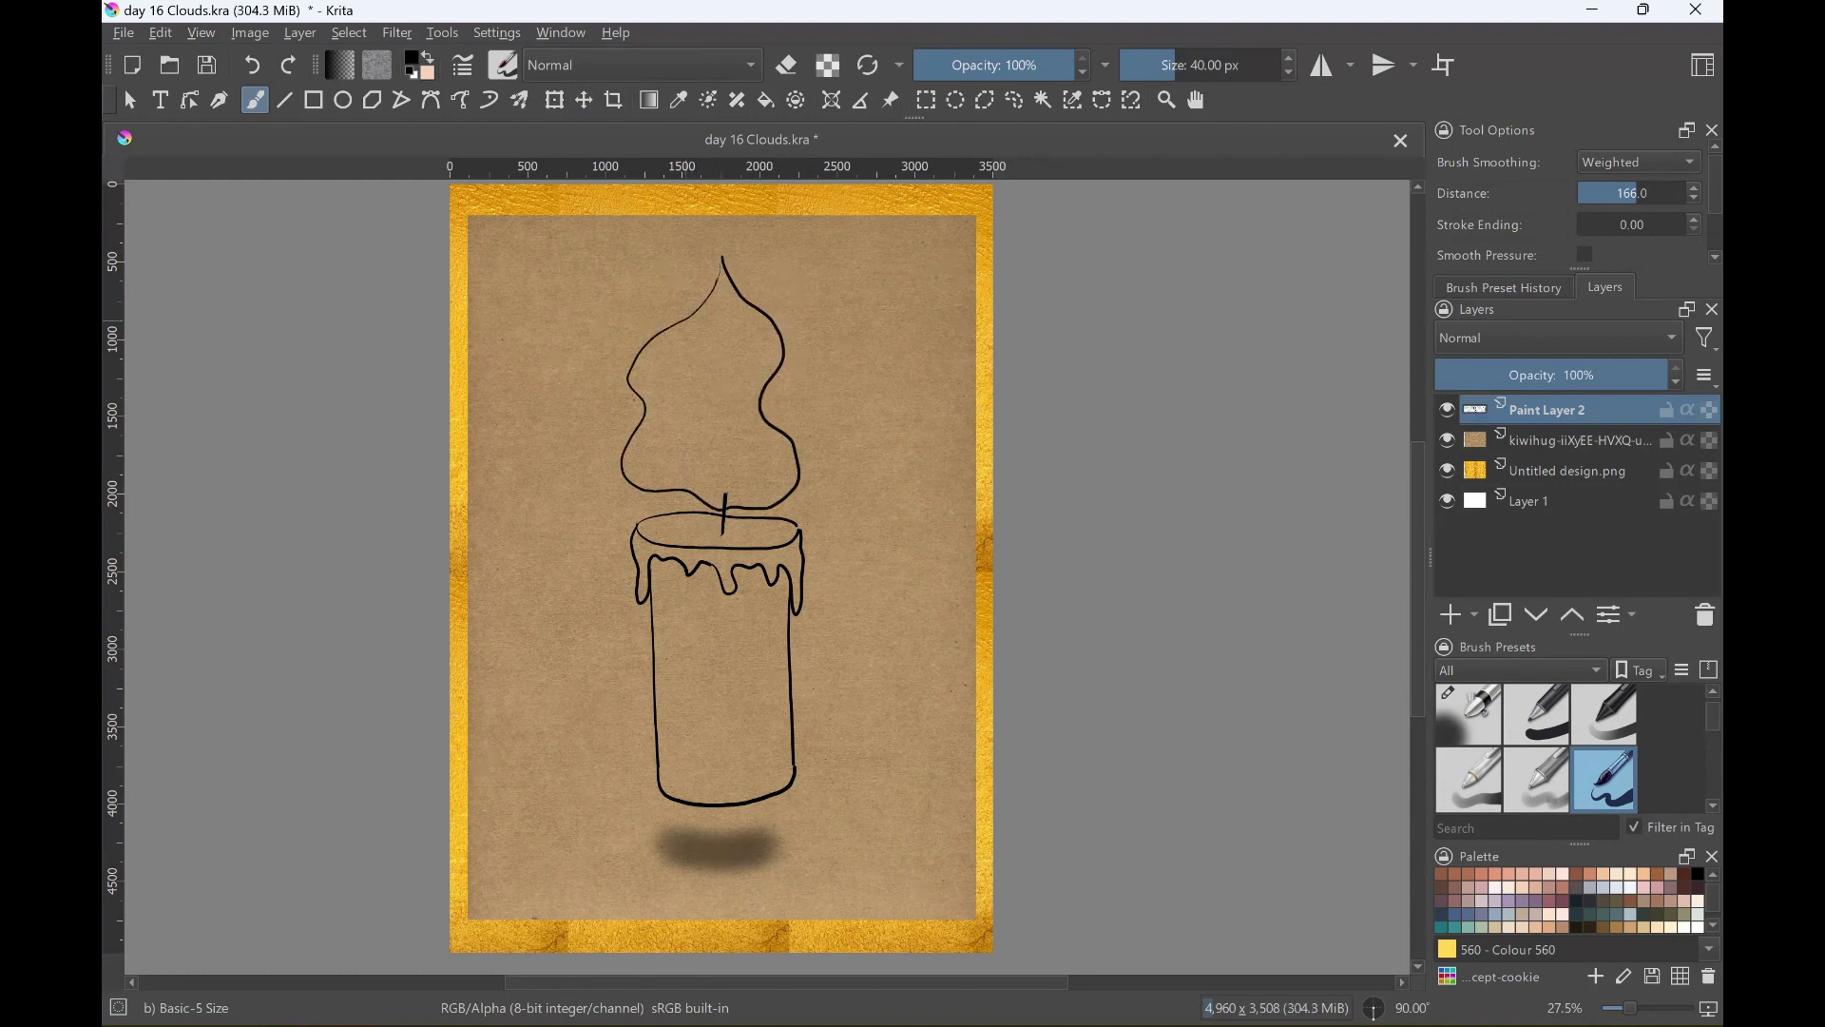
left_click(1450, 614)
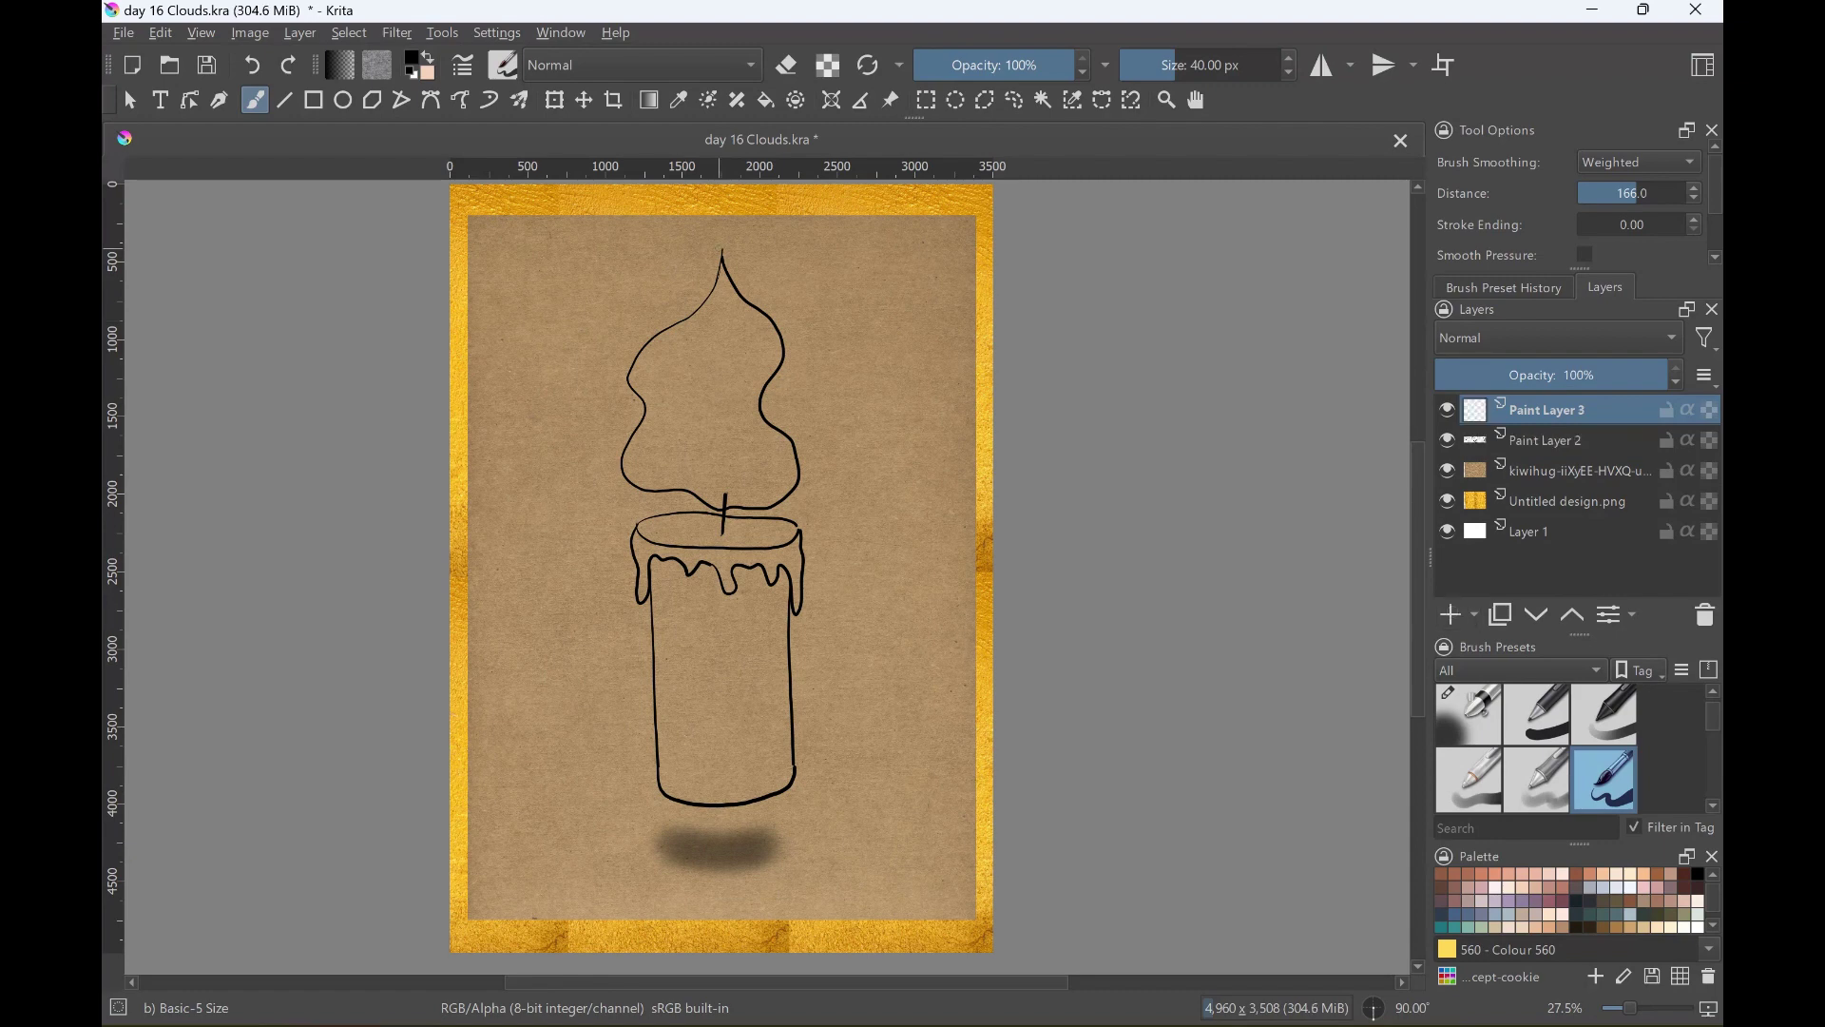
Choose the Basic-1 brush and a teal palette swatch.
left_click(1537, 715)
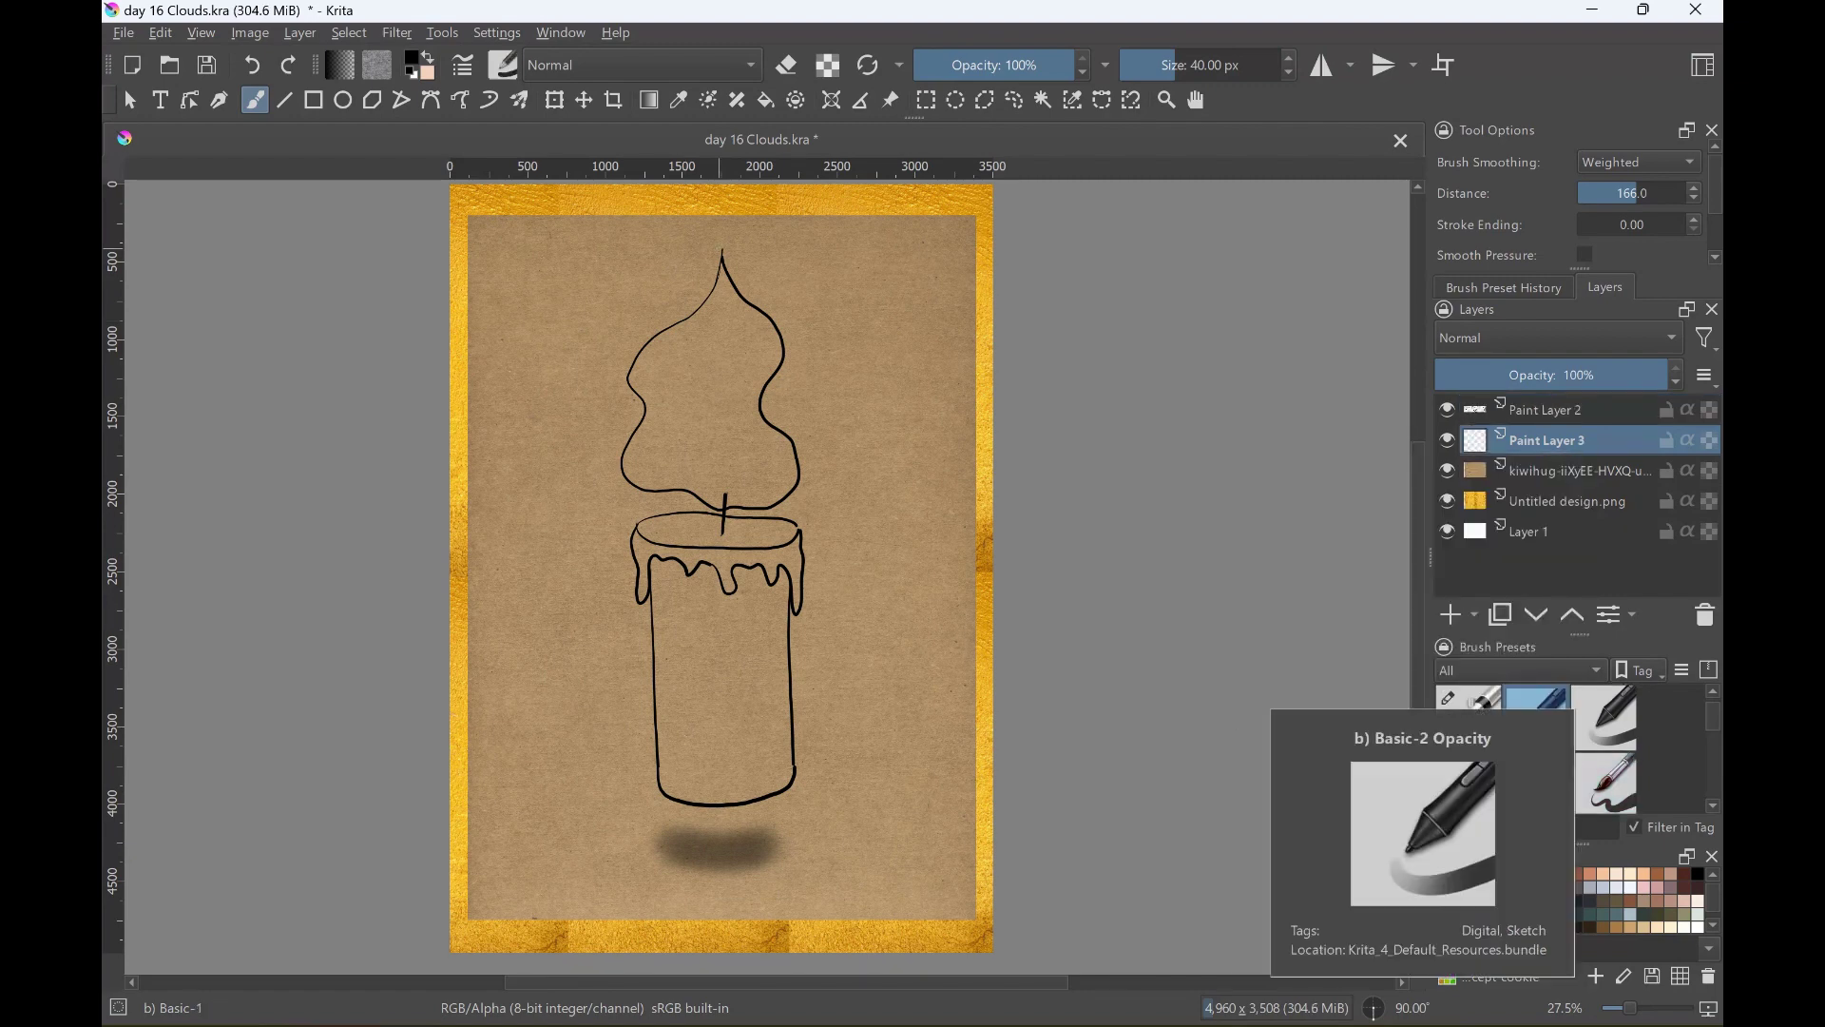
scroll(1537, 750, "down", 2)
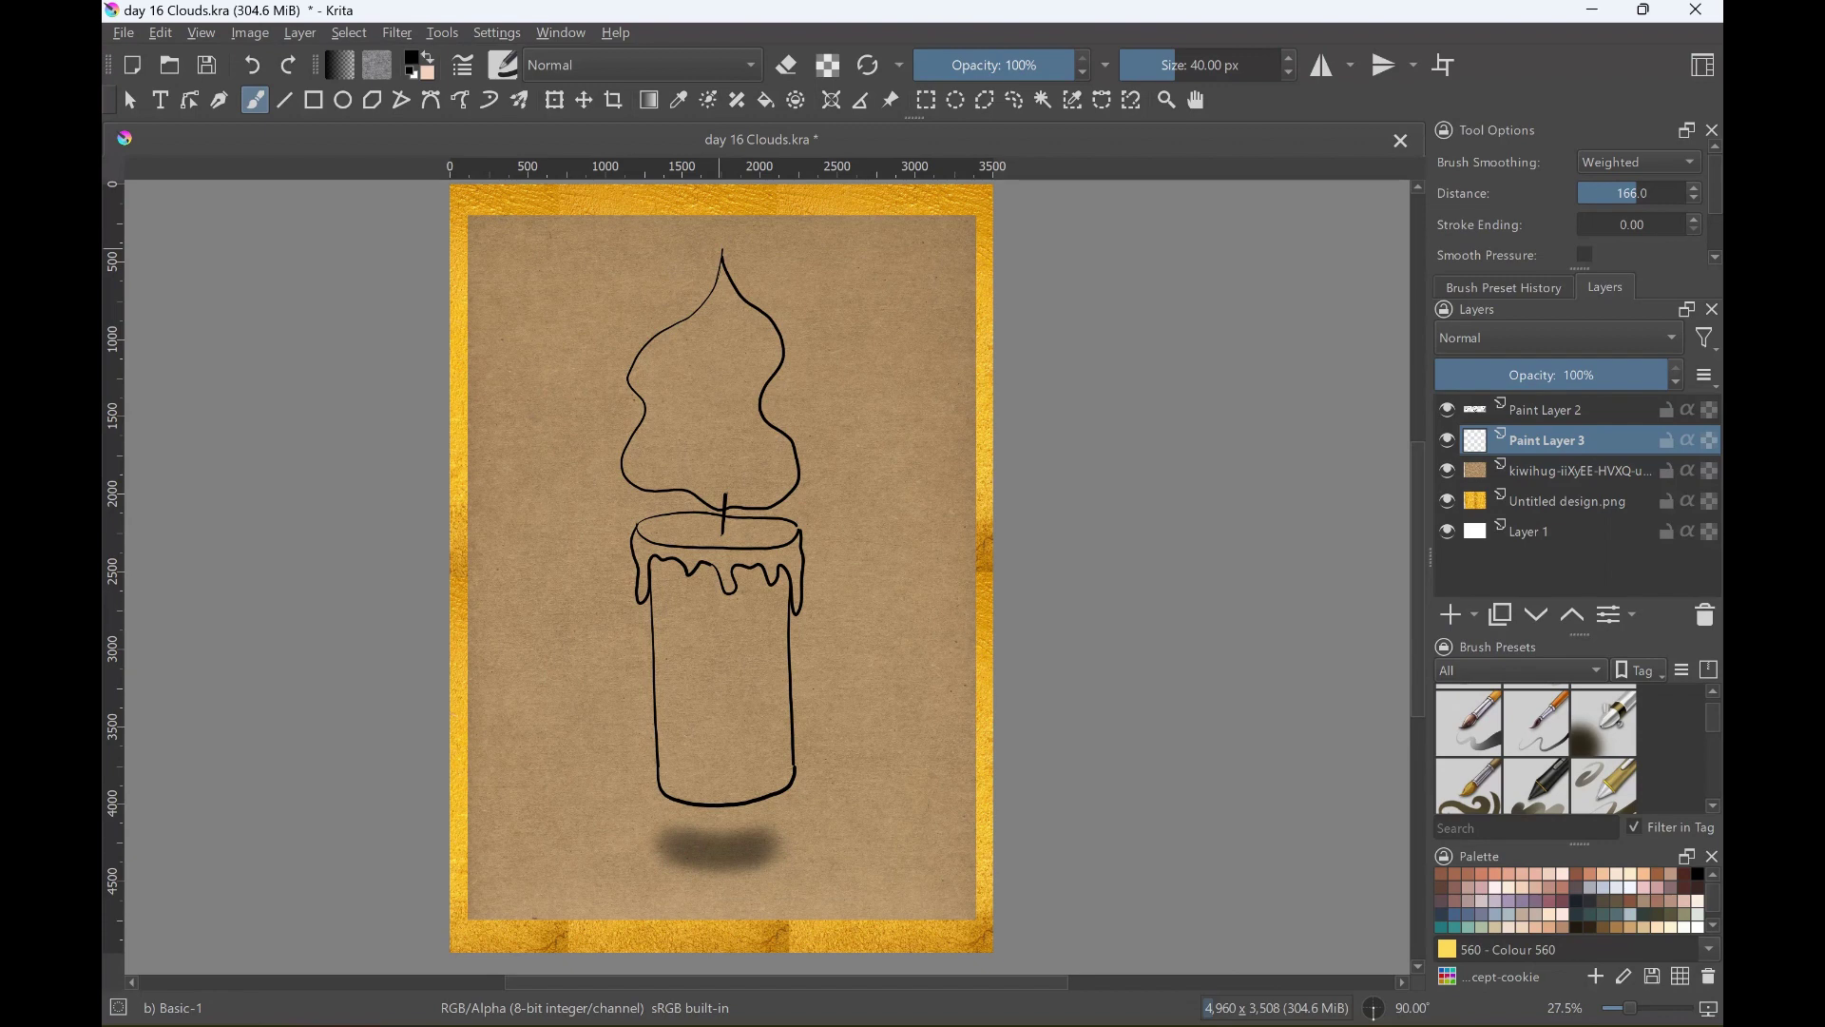
scroll(1569, 899, "down", 2)
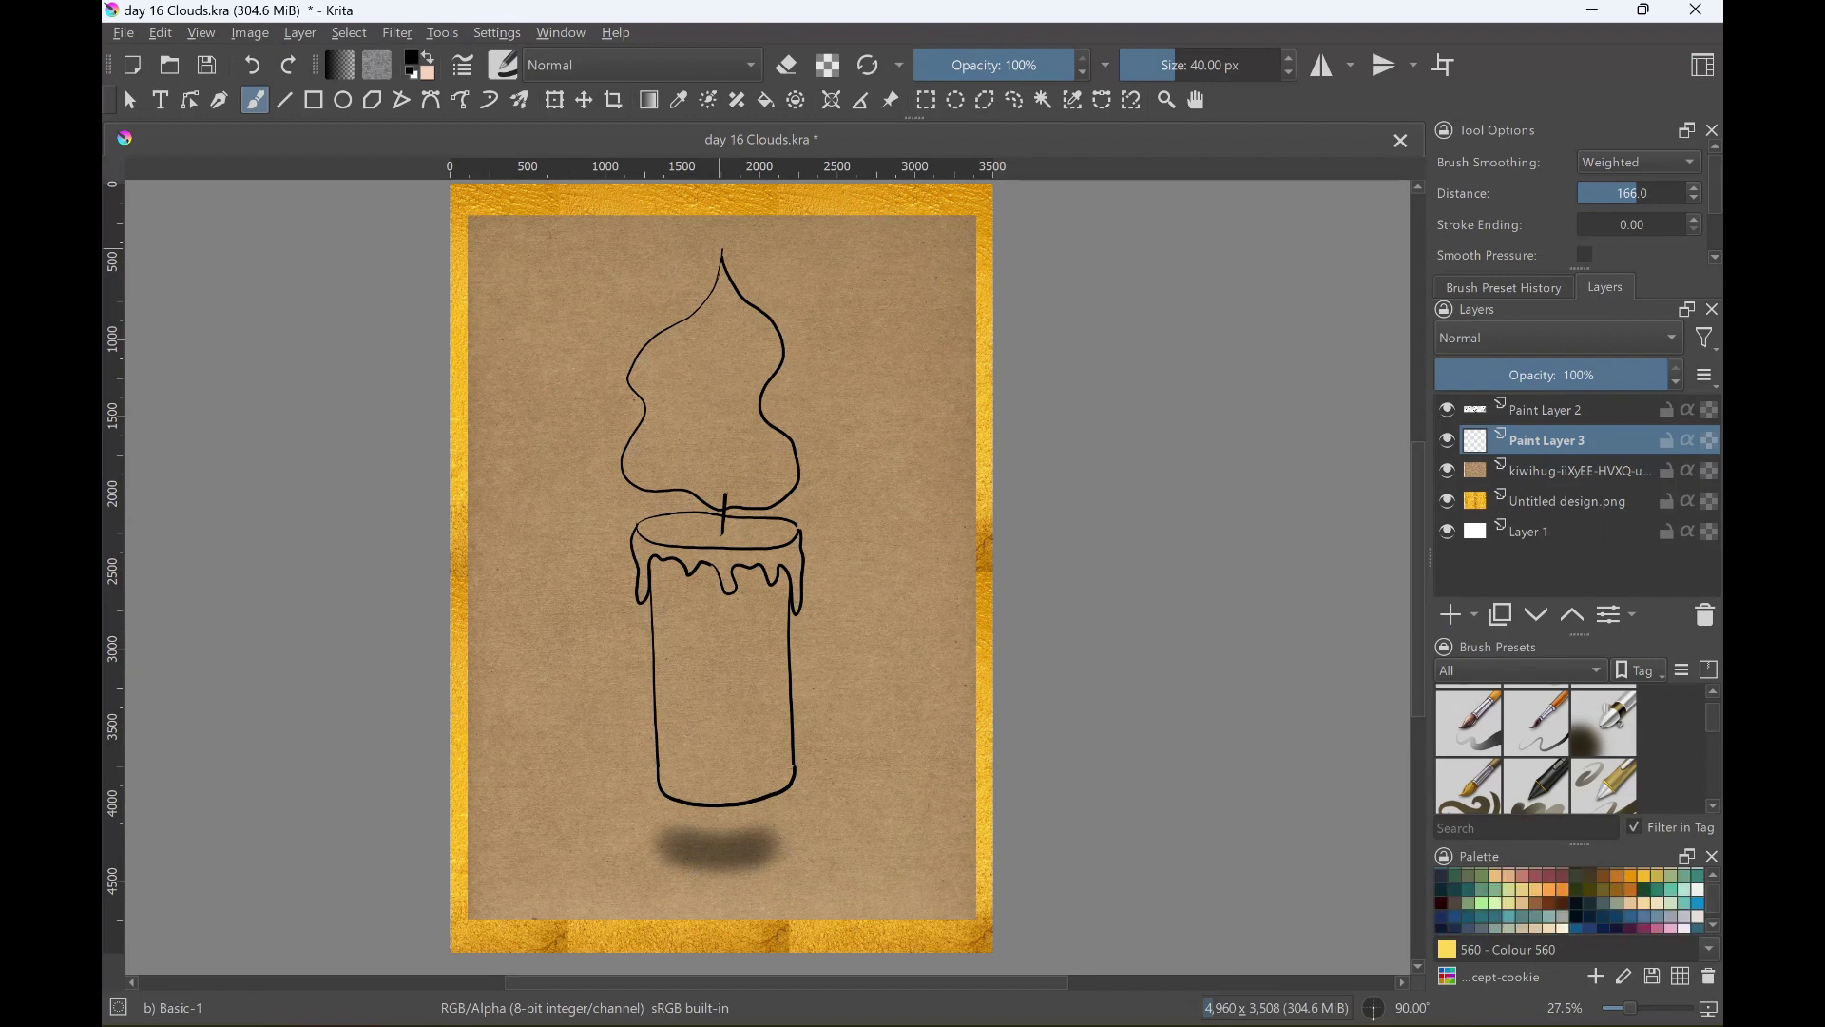
left_click(1509, 917)
Paint solid teal through the flame, including its lower right and upper-right notch.
mouse_move(704, 410)
left_mouse_down()
mouse_move(780, 410)
mouse_move(703, 472)
left_mouse_up()
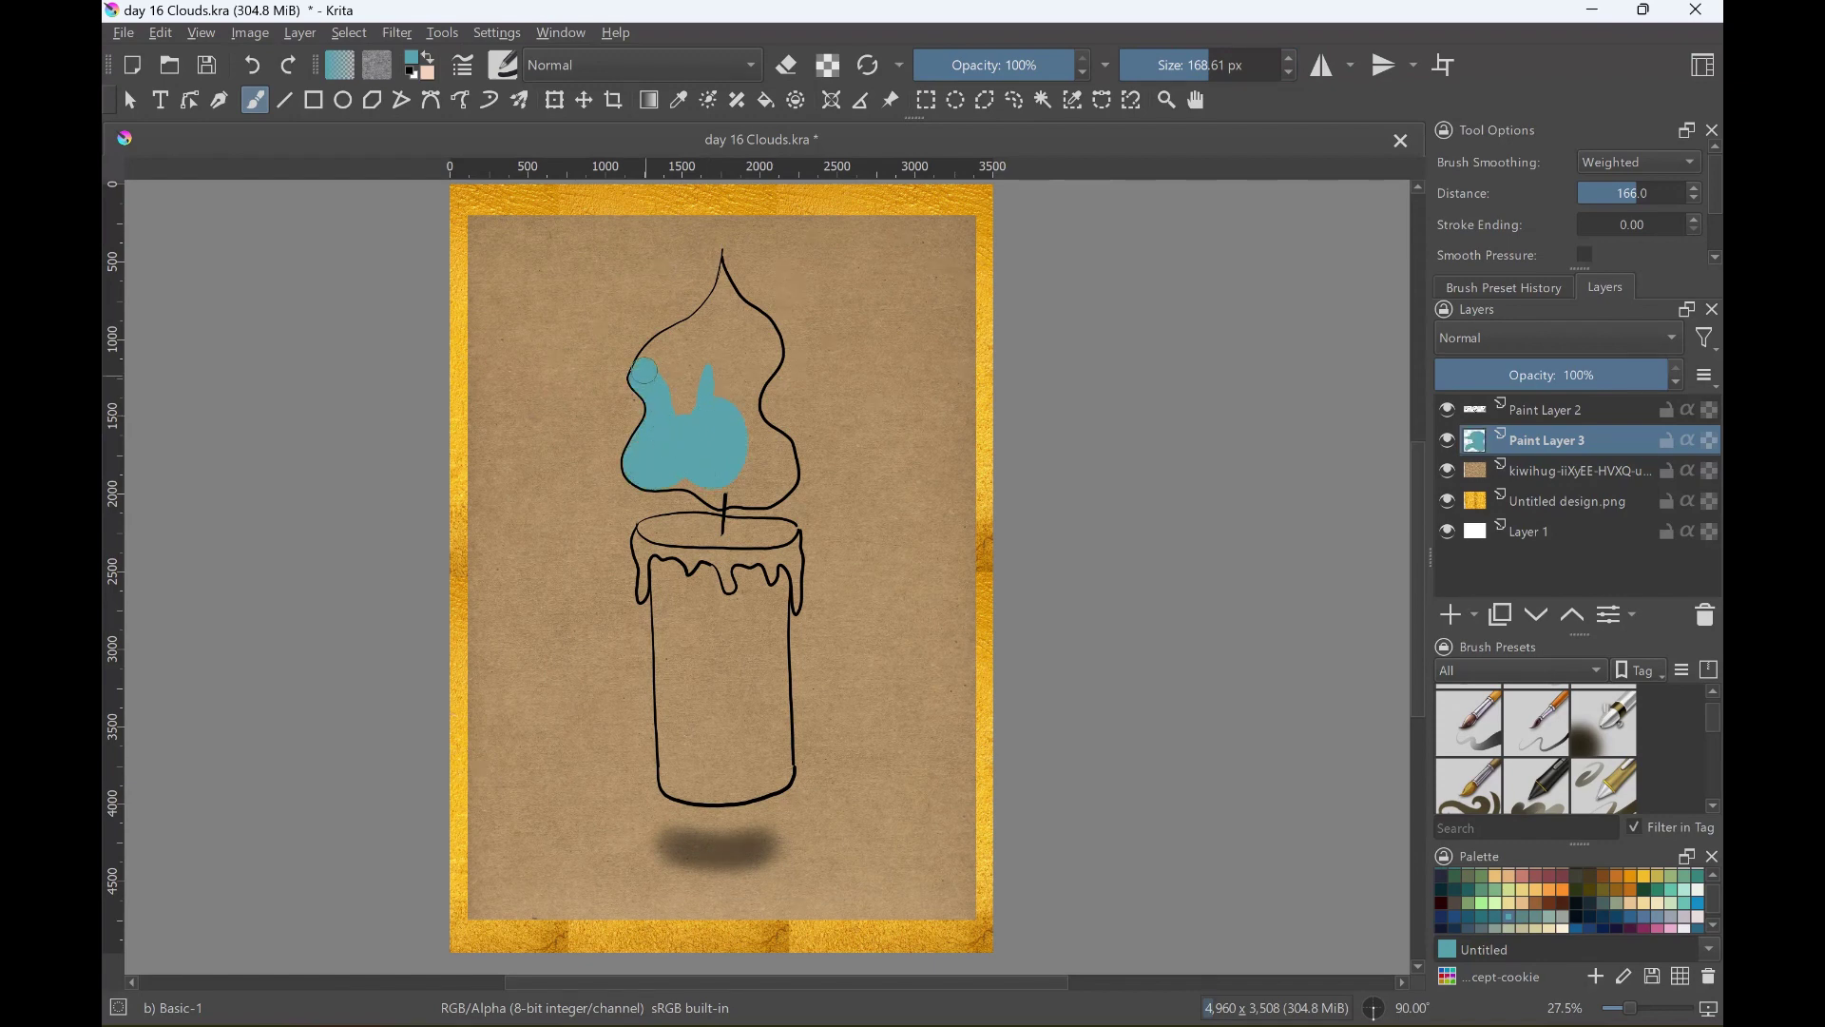
left_click_drag(657, 391, 704, 352)
left_click_drag(753, 483, 772, 489)
left_click_drag(746, 379, 758, 367)
Tidy the flame tip with the eraser and undo a stray dark mark.
key("e")
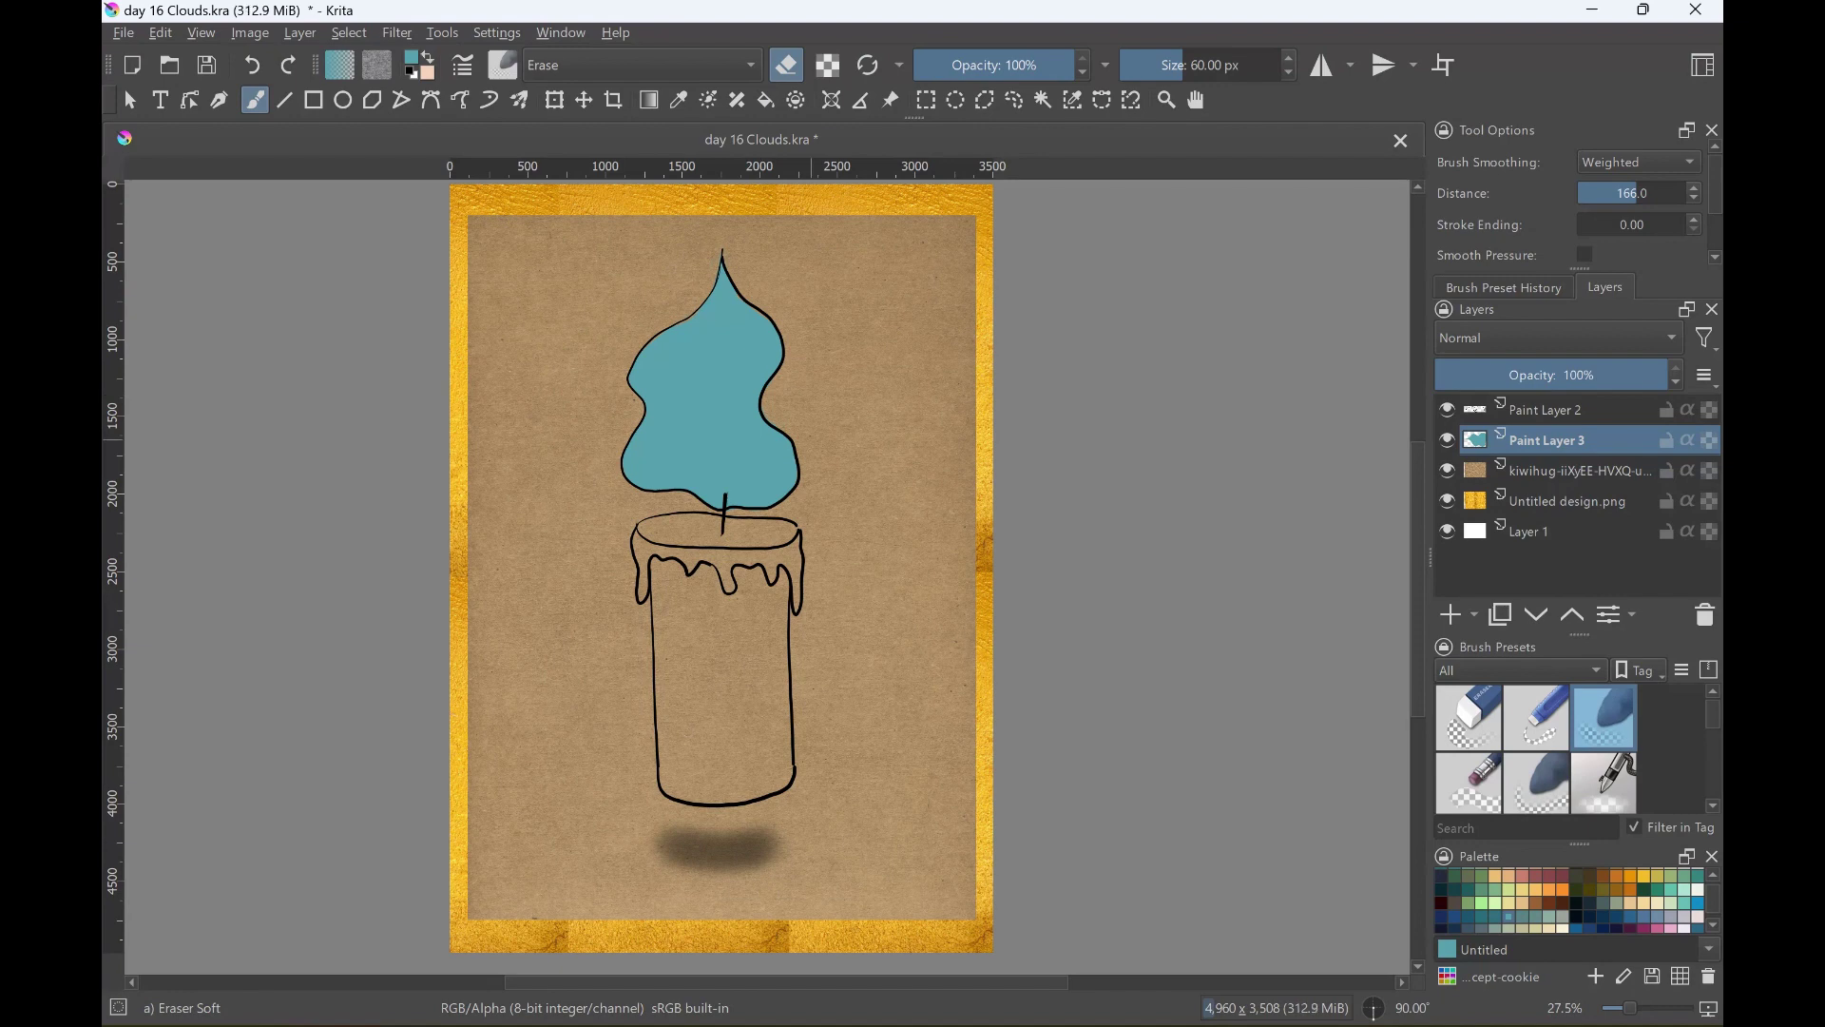
key("e")
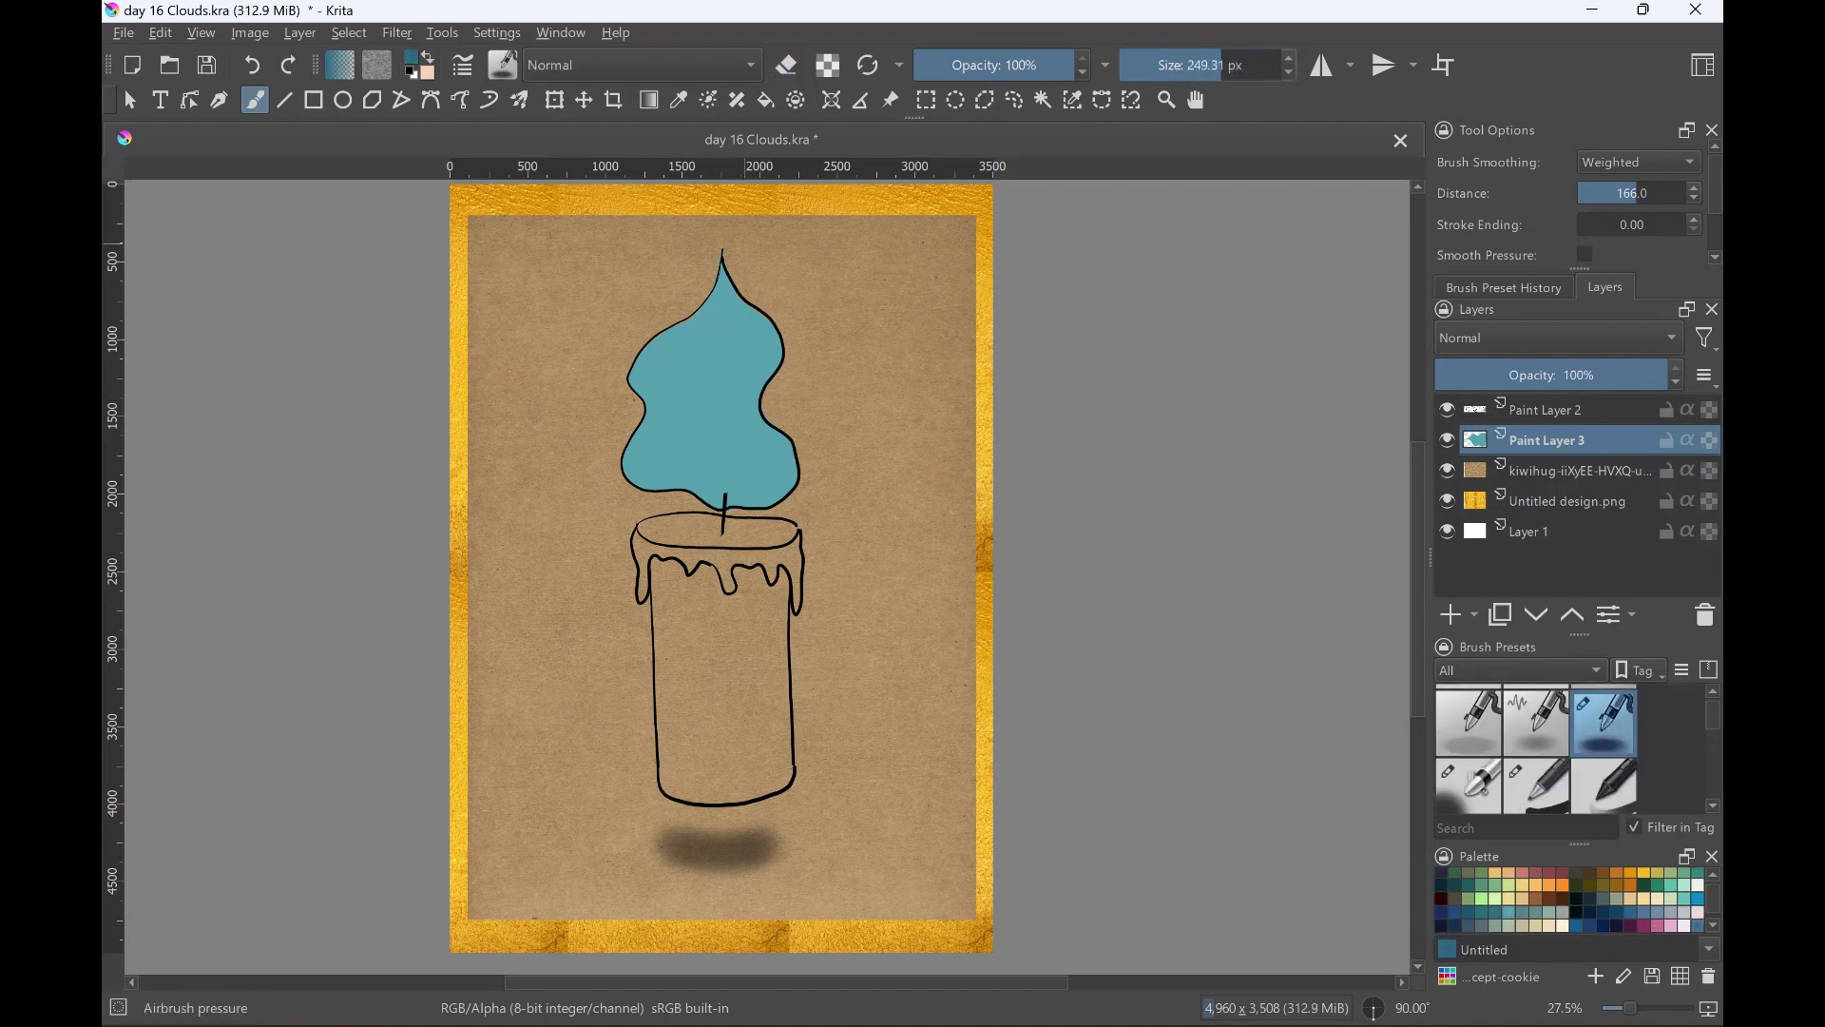
key("ctrl+z")
key("ctrl+r")
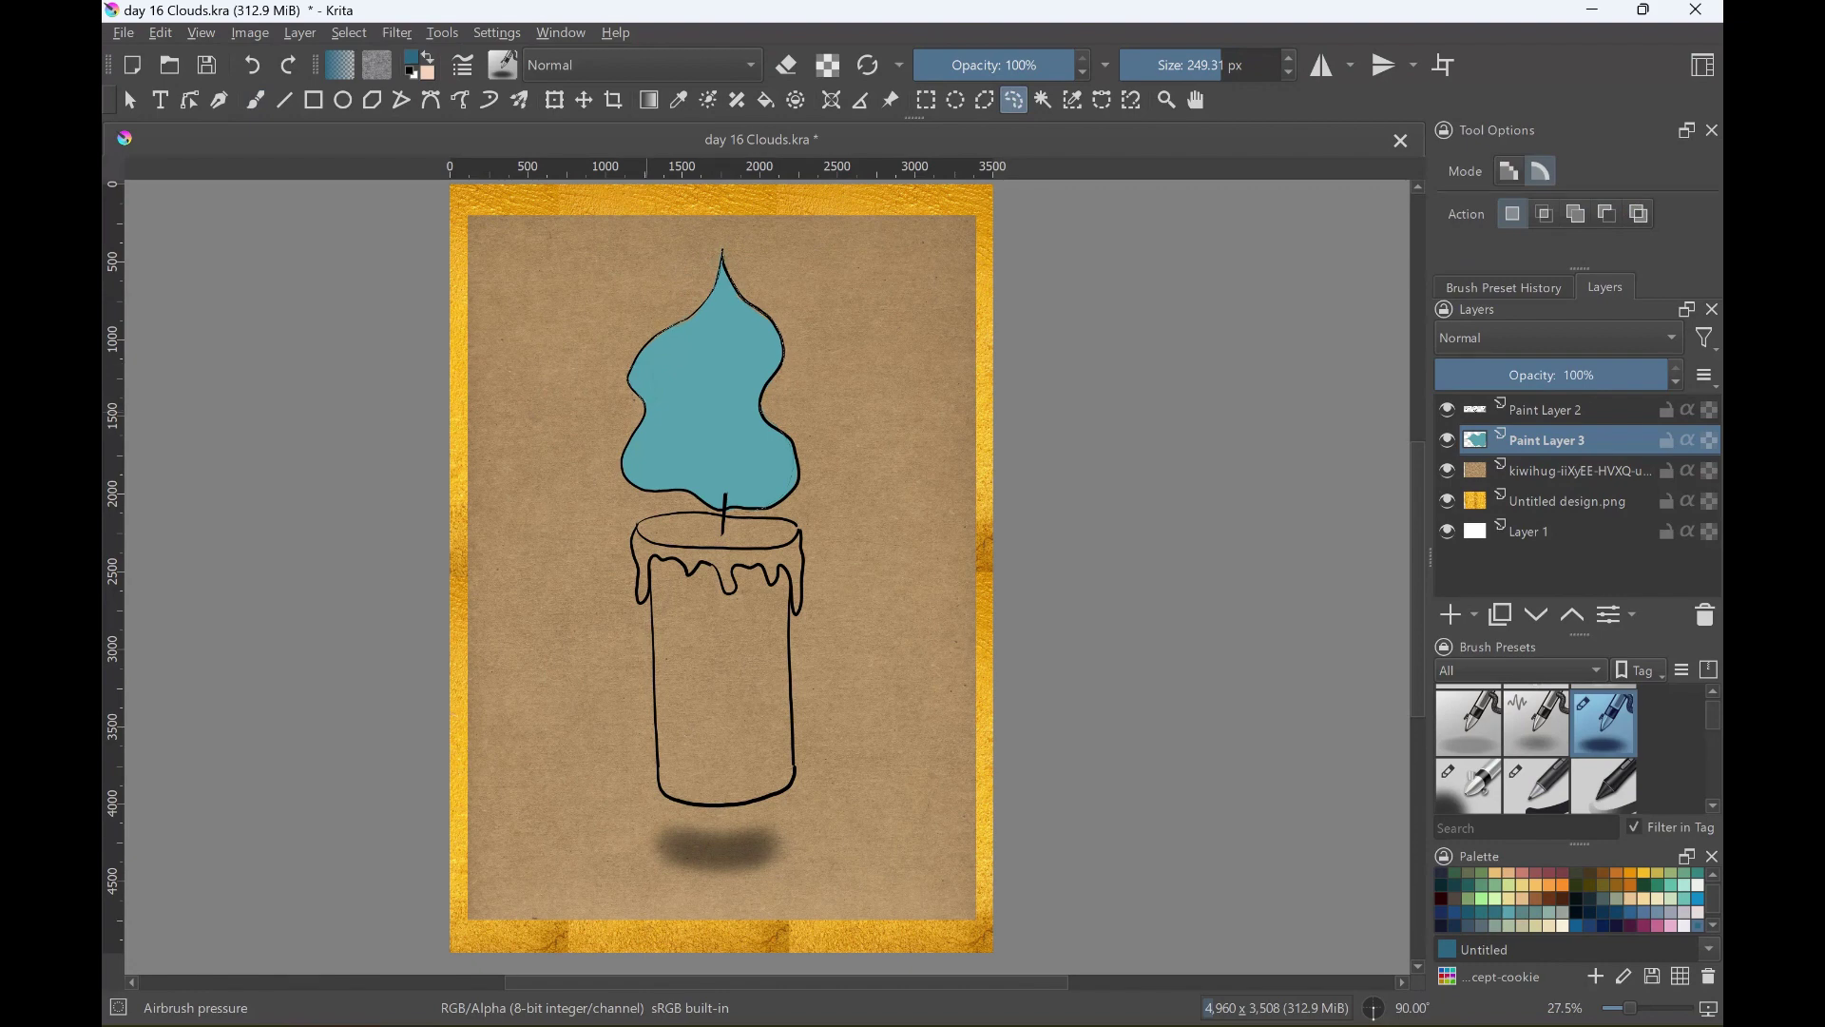
Within a freehand flame selection, airbrush a light teal centre highlight, undo one stroke, then deselect.
mouse_move(647, 399)
left_mouse_down()
mouse_move(623, 454)
mouse_move(665, 384)
mouse_move(781, 364)
mouse_move(736, 504)
left_mouse_up()
key("b")
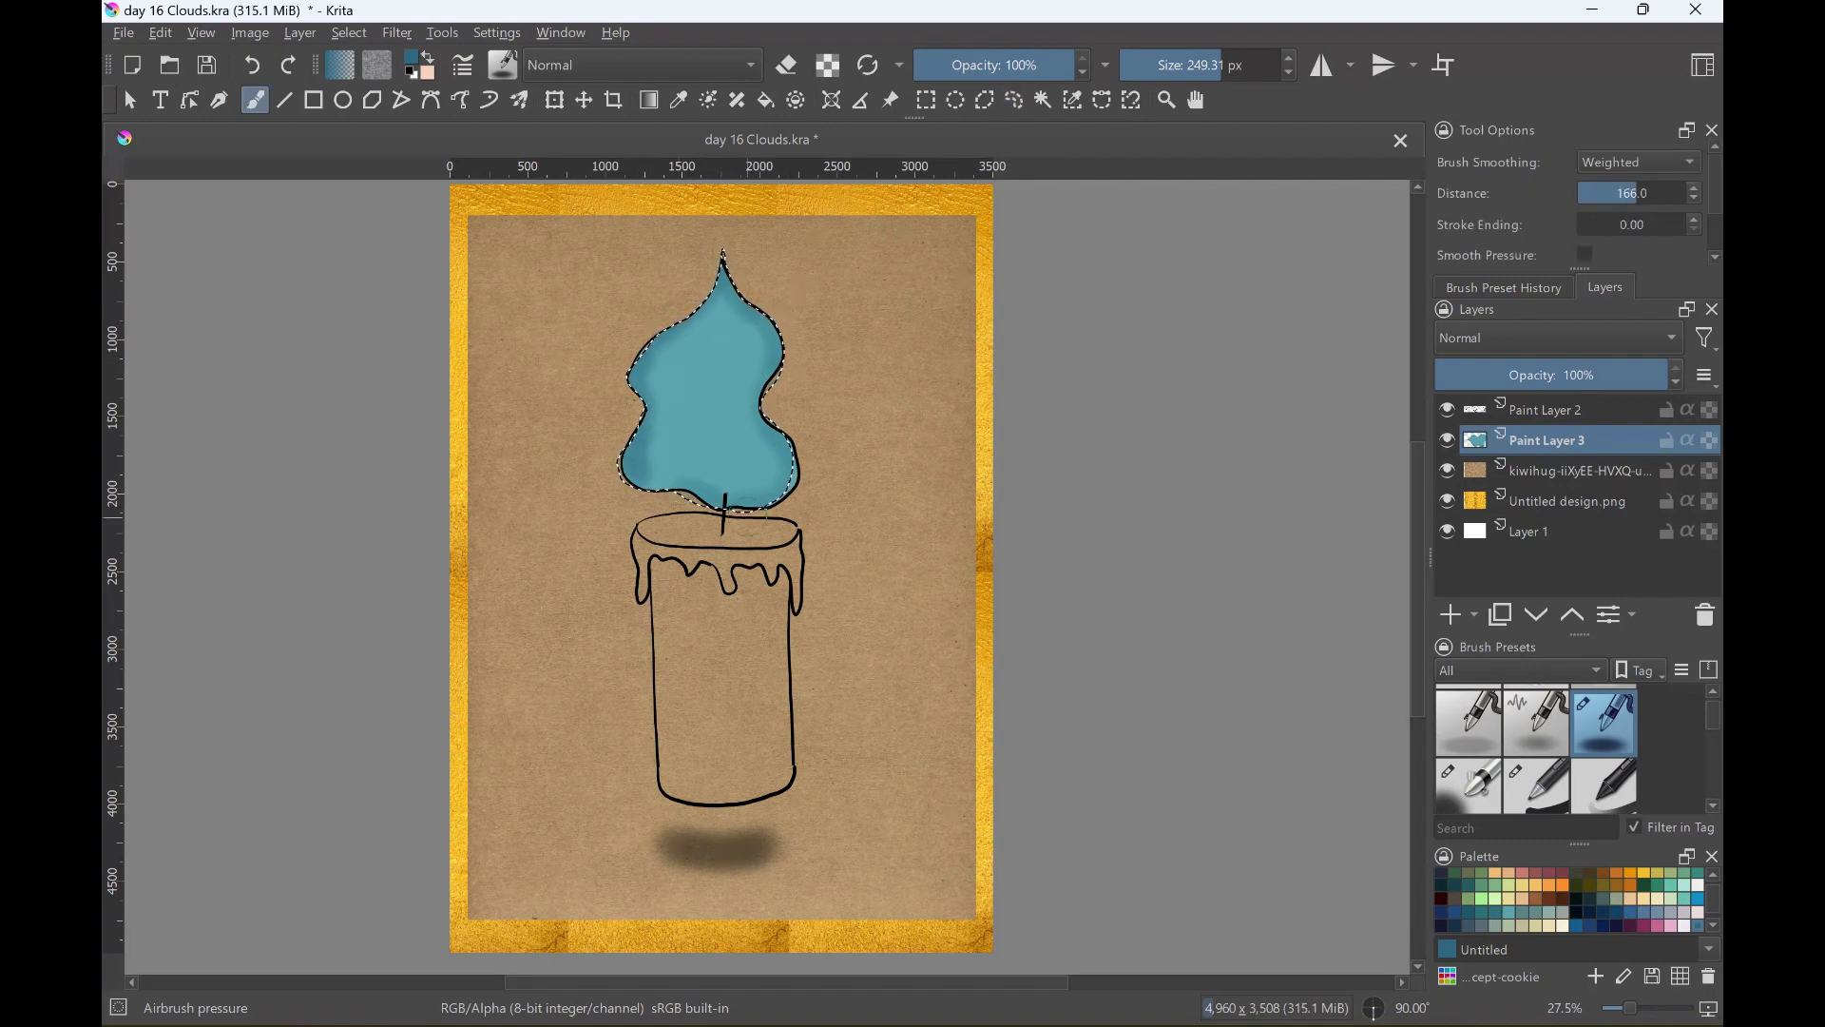
left_click(1685, 897)
mouse_move(706, 438)
left_mouse_down()
mouse_move(726, 336)
mouse_move(779, 437)
left_mouse_up()
key("ctrl+z")
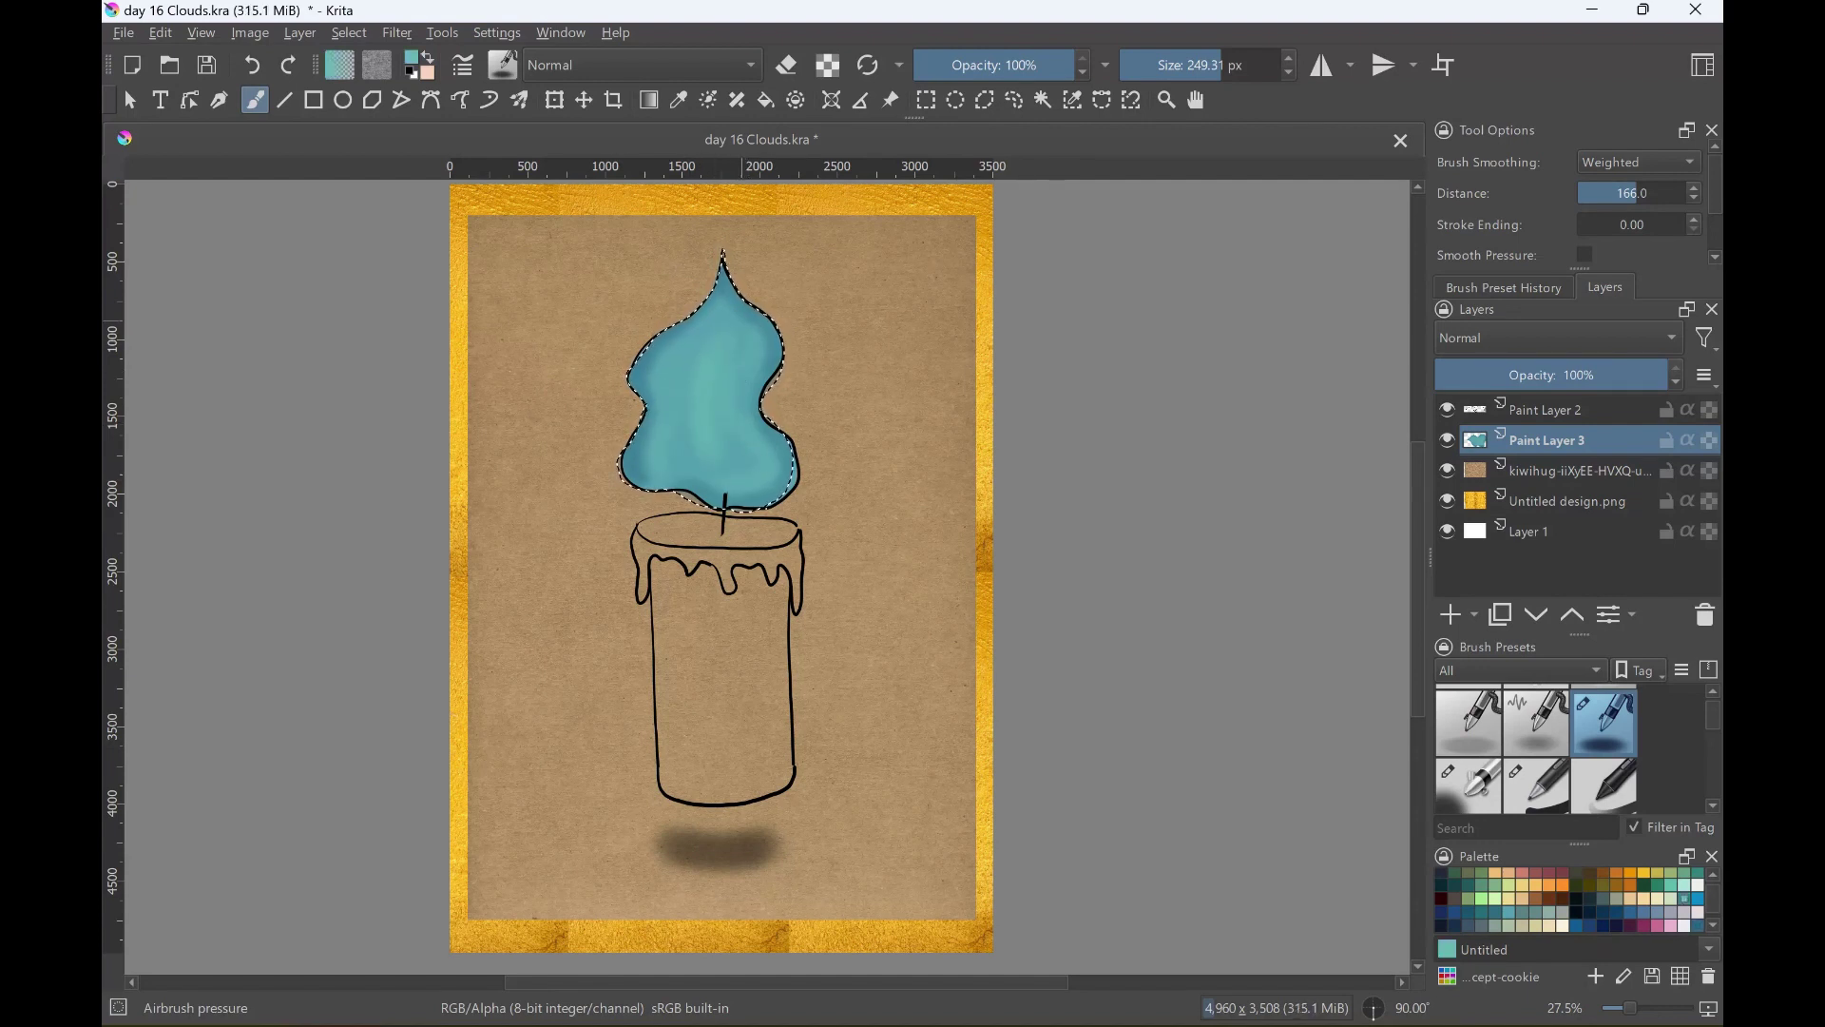
key("ctrl+r")
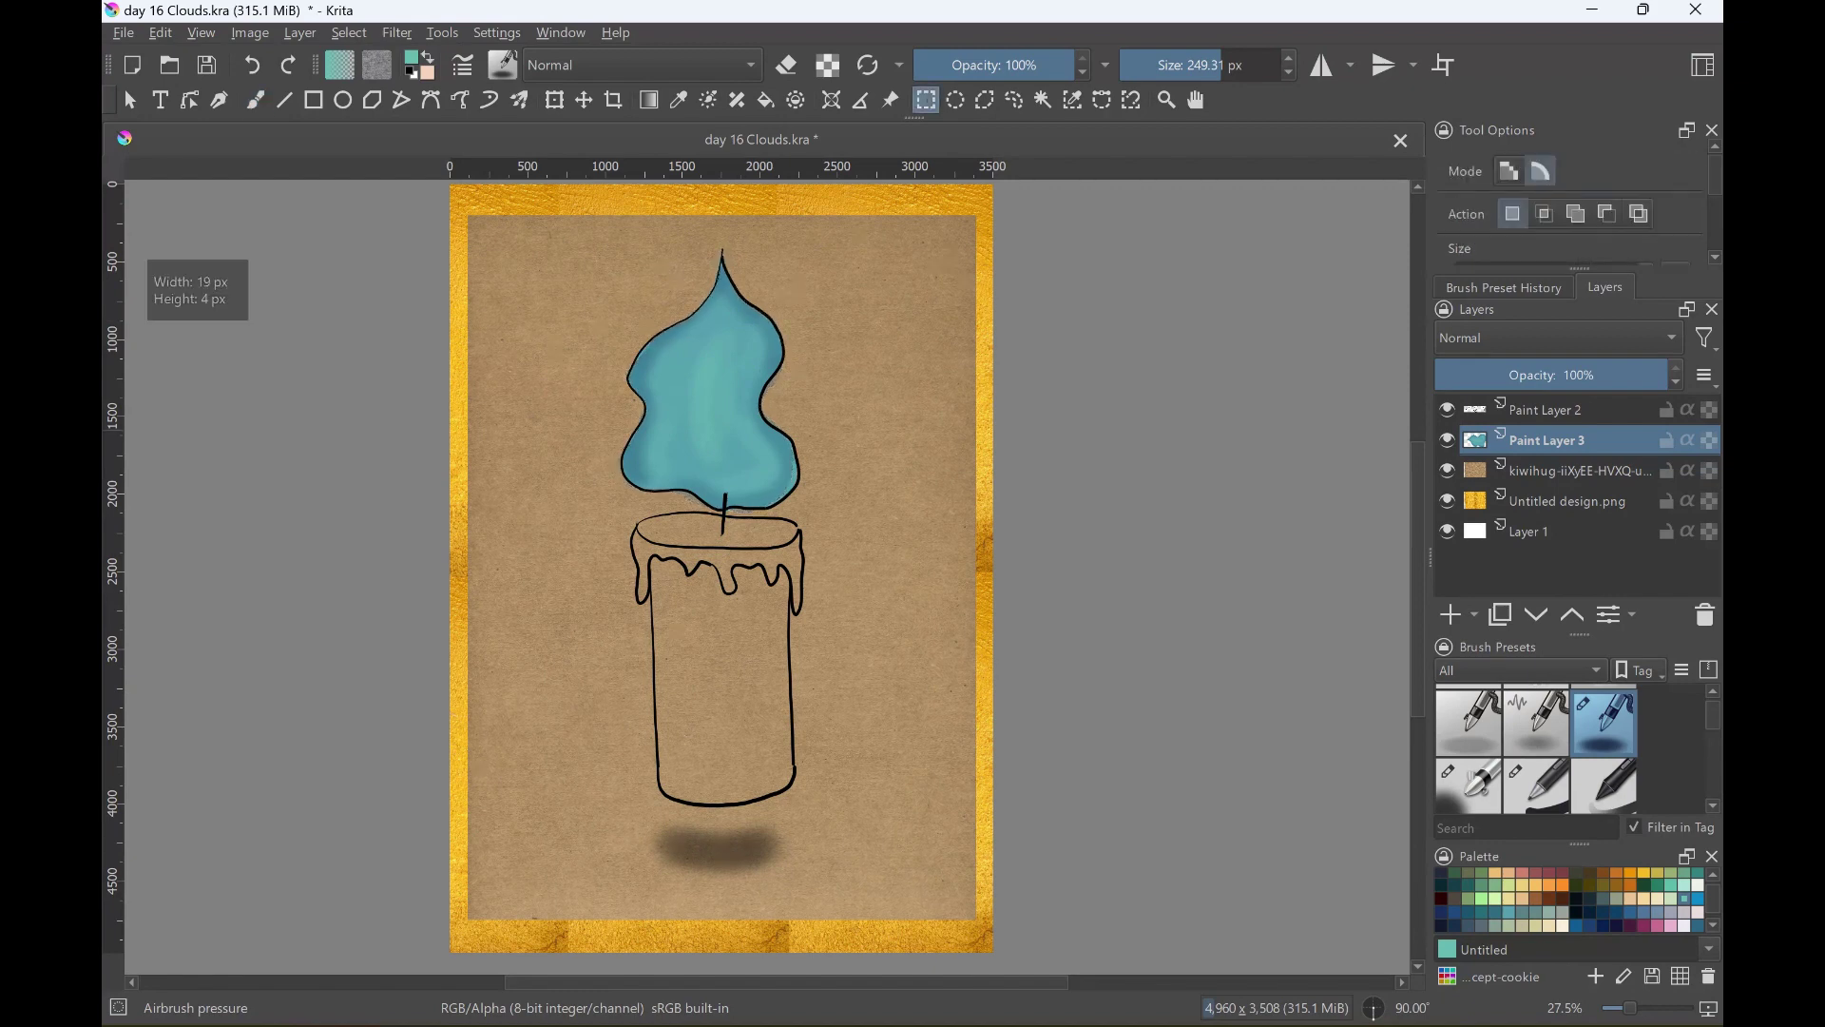
key("ctrl+shift+a")
Select the candle body and paint it solid yellow with the Basic-1 brush.
left_click(1631, 897)
mouse_move(651, 567)
left_mouse_down()
mouse_move(751, 787)
mouse_move(793, 805)
left_mouse_up()
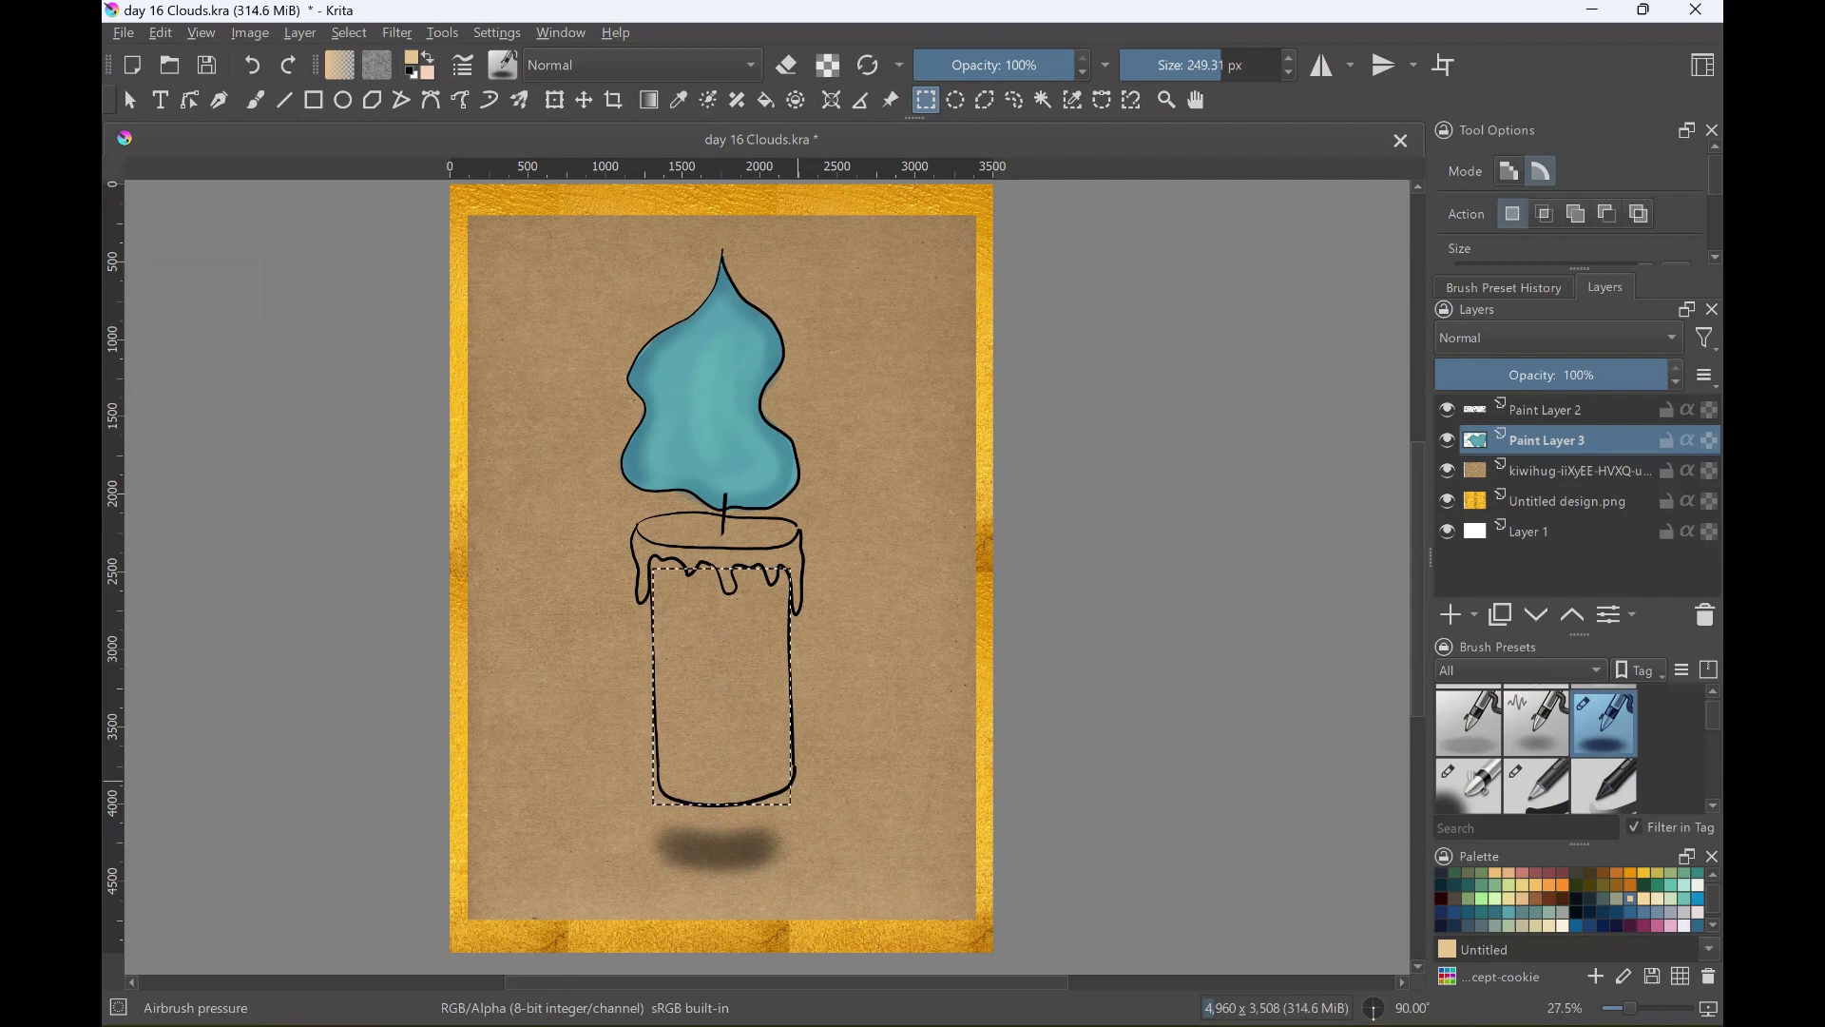
key("slash")
key("b")
mouse_move(720, 599)
left_mouse_down()
mouse_move(703, 789)
mouse_move(665, 760)
mouse_move(662, 609)
mouse_move(713, 580)
mouse_move(779, 618)
mouse_move(774, 779)
mouse_move(690, 787)
mouse_move(751, 618)
mouse_move(732, 779)
mouse_move(784, 798)
left_mouse_up()
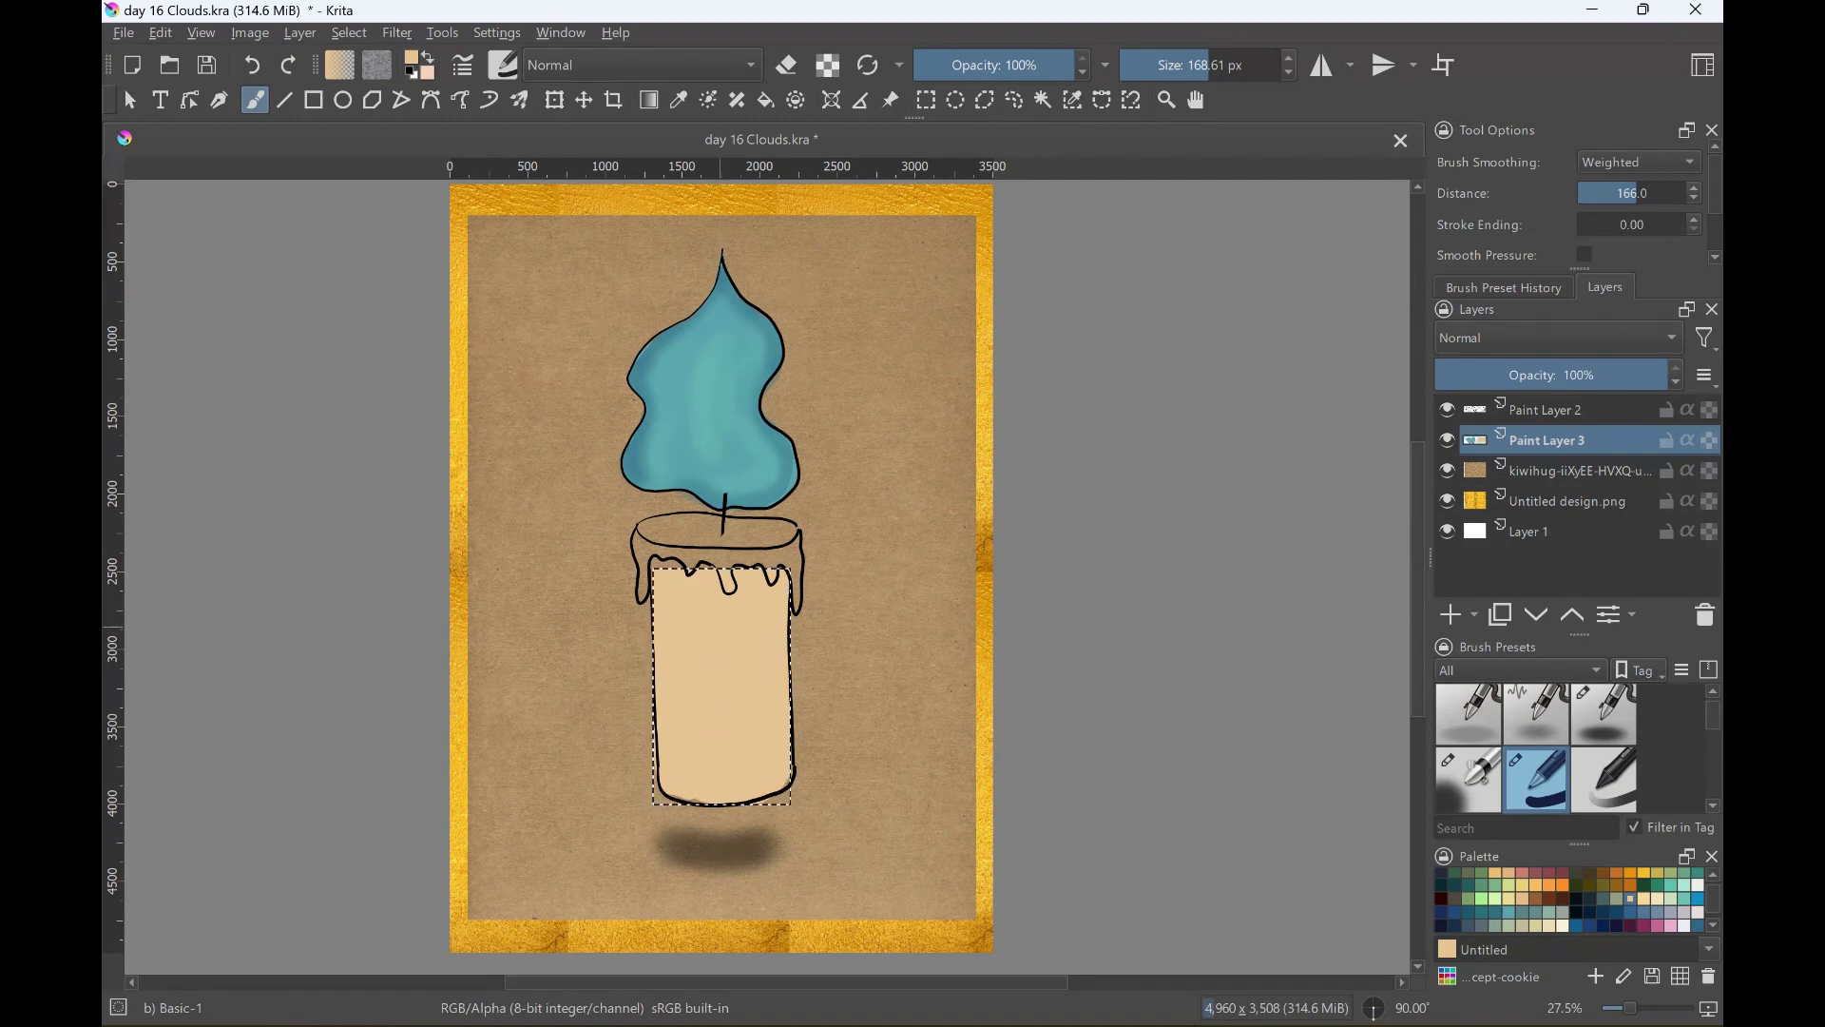
left_click(1630, 873)
left_click_drag(708, 736, 667, 637)
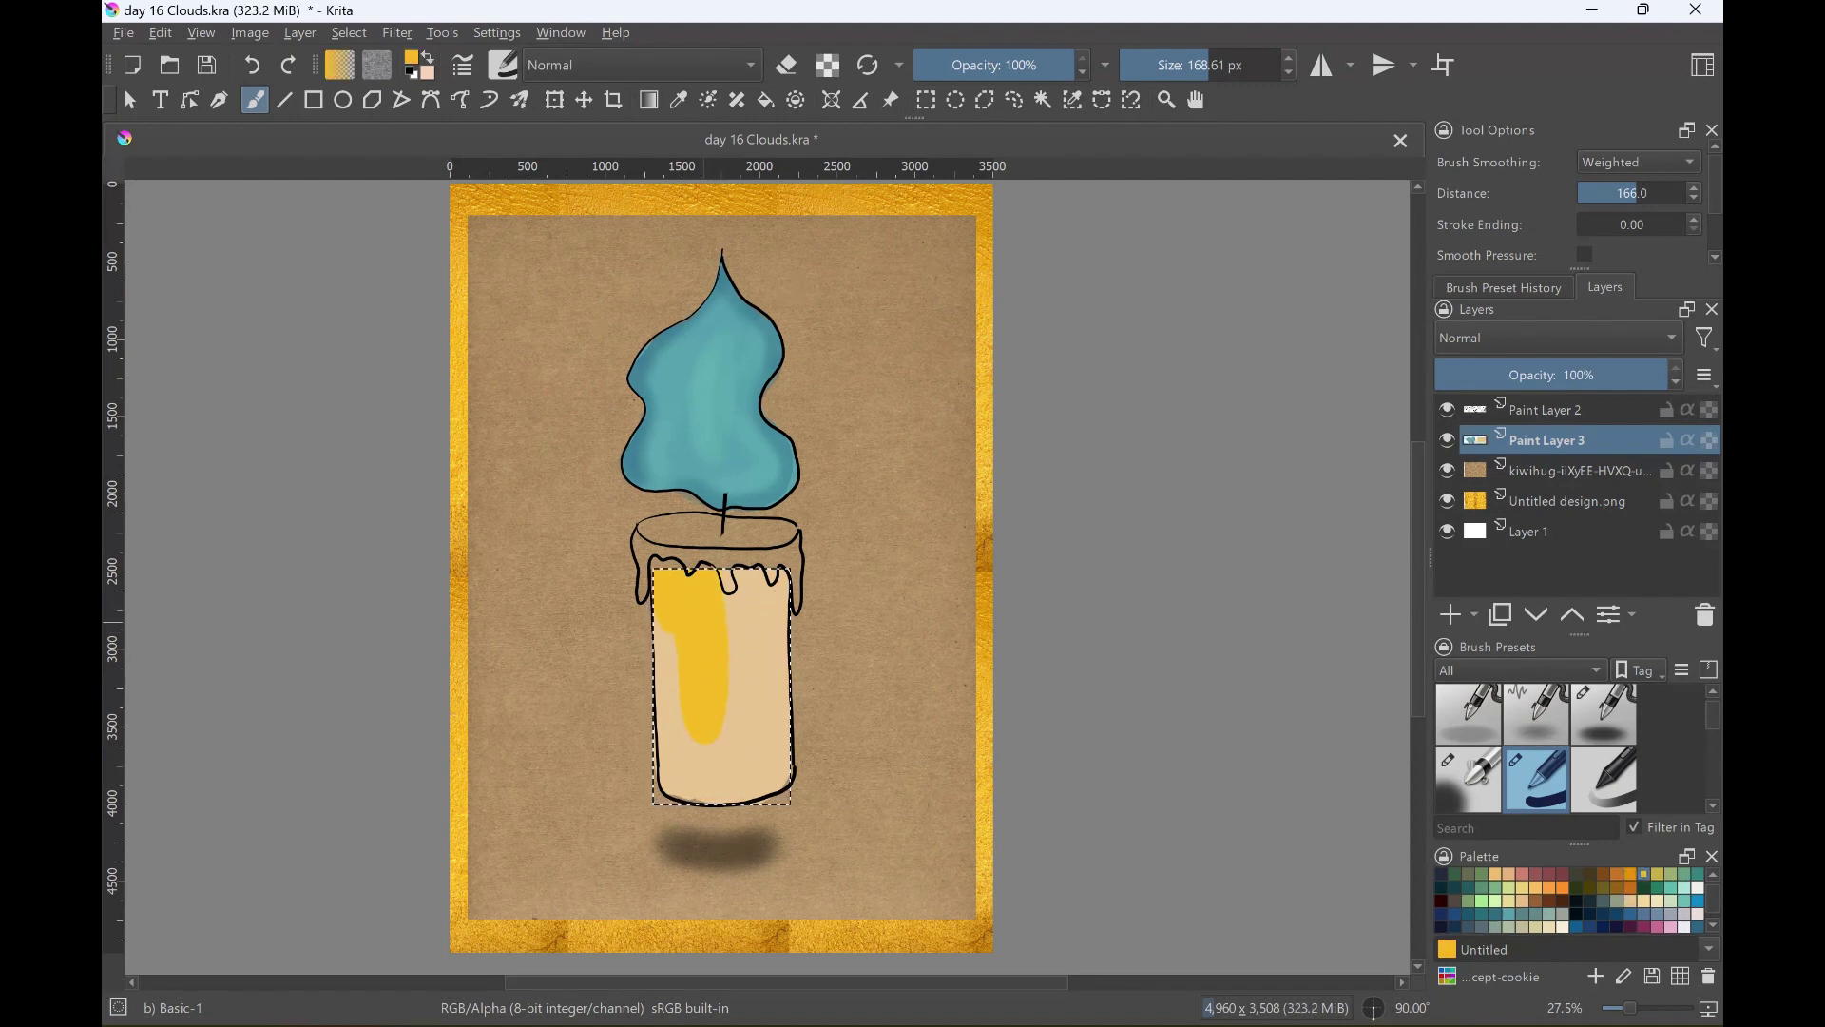
Deselect, paint the right-side drip, and touch up the right outline with a smaller brush.
key("ctrl+shift+a")
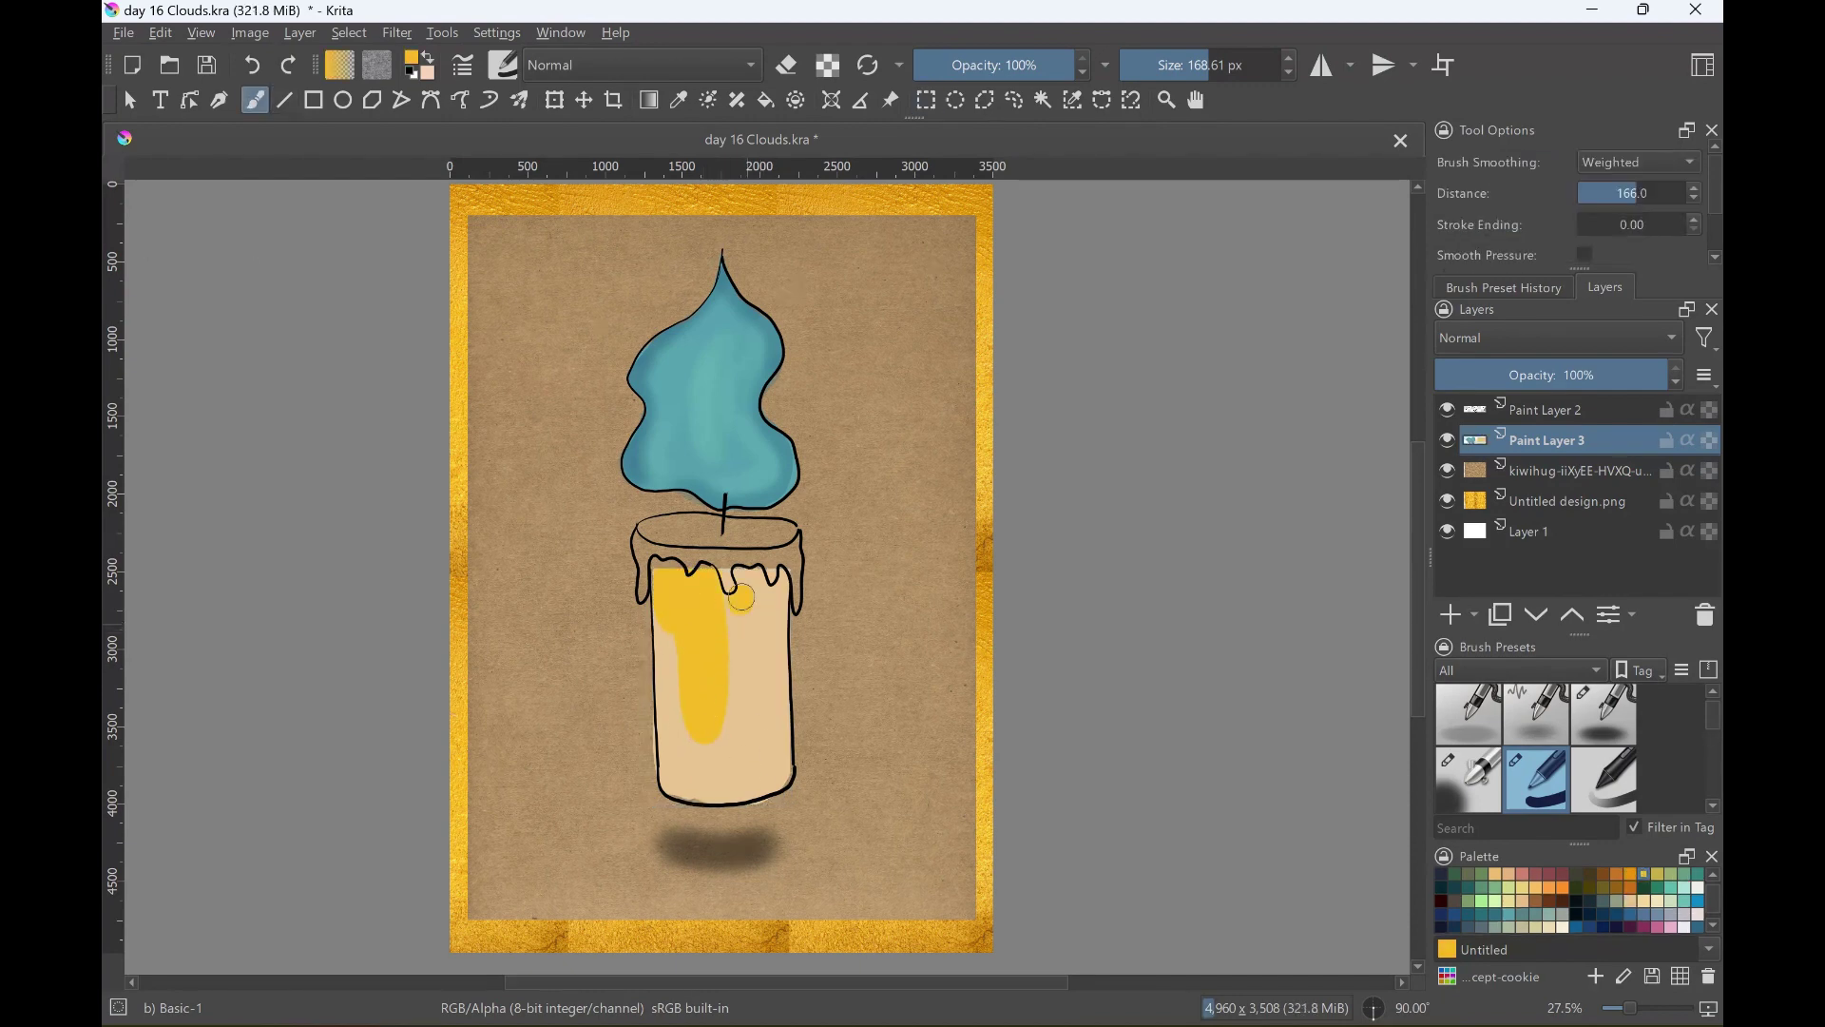
mouse_move(770, 708)
left_mouse_down()
mouse_move(776, 582)
mouse_move(741, 789)
mouse_move(666, 784)
mouse_move(670, 608)
mouse_move(758, 682)
mouse_move(732, 570)
mouse_move(660, 537)
mouse_move(784, 534)
mouse_move(675, 556)
mouse_move(642, 532)
mouse_move(788, 547)
left_mouse_up()
key("bracketleft")
key("bracketleft")
key("bracketleft")
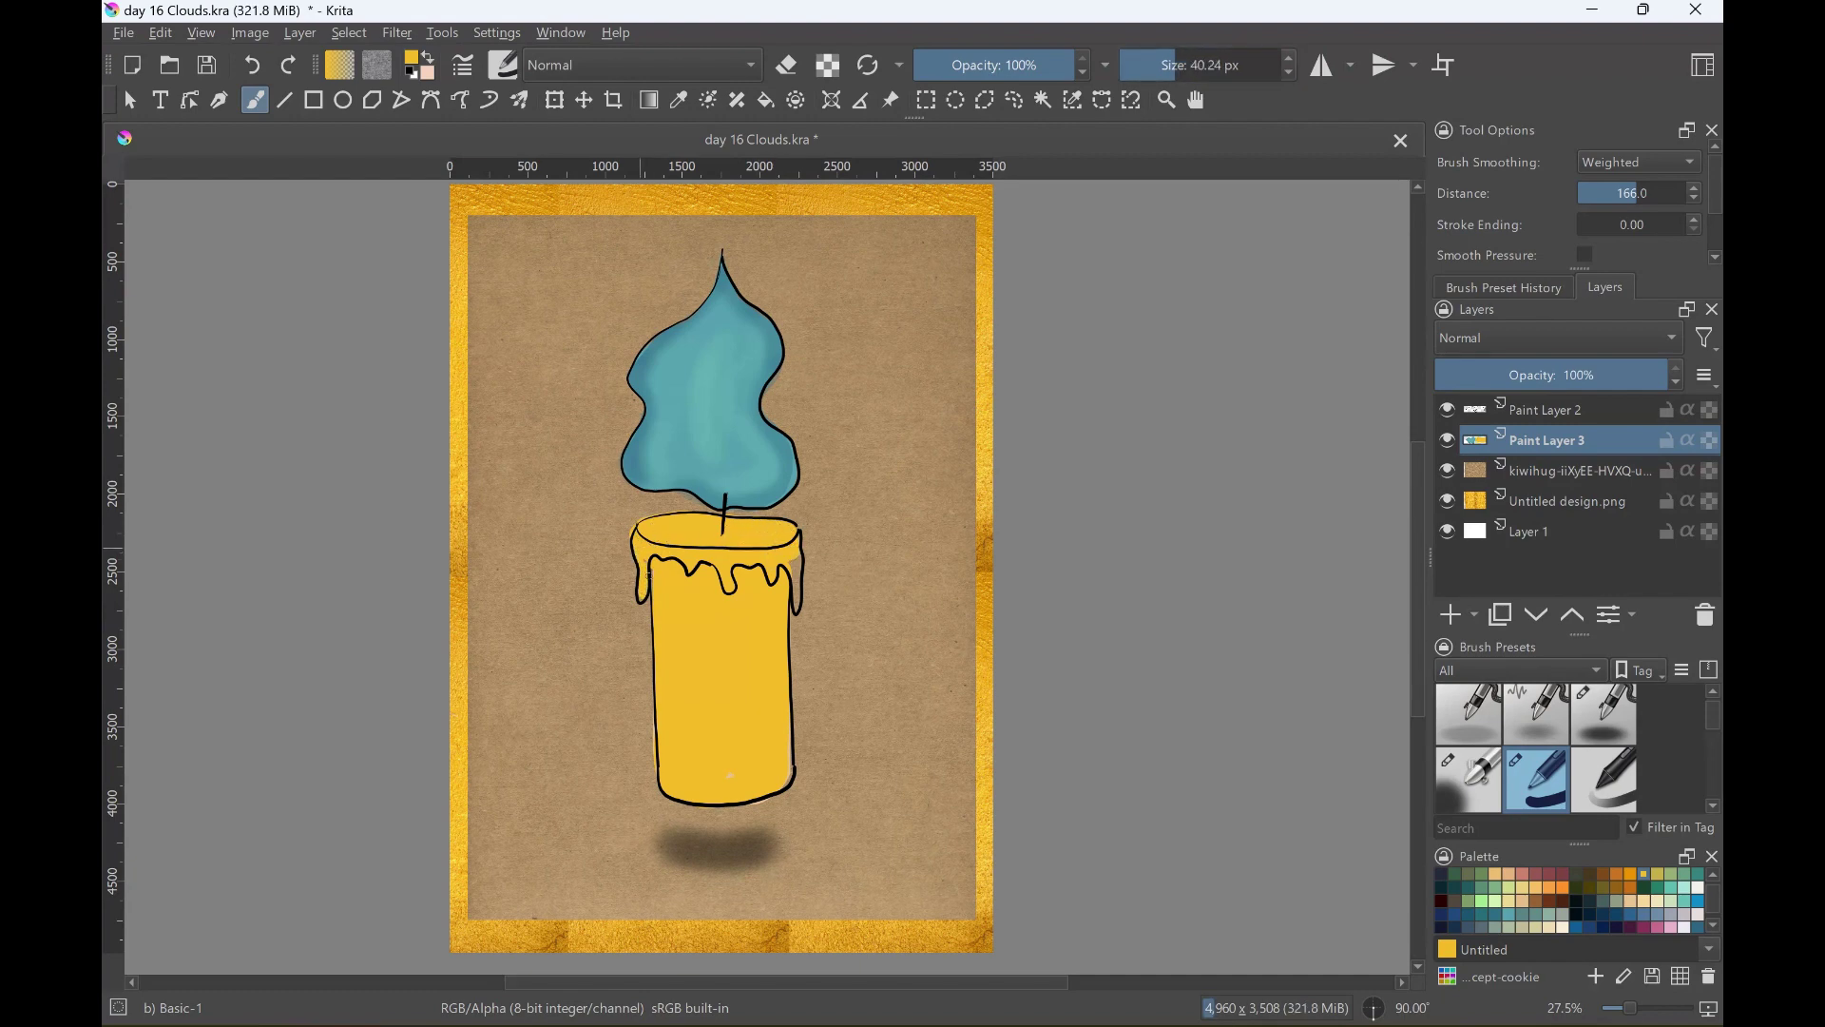
left_click_drag(794, 565, 796, 572)
left_click_drag(789, 746, 785, 784)
Erase a stray mark along the candle's left edge on Paint Layer 3.
left_click(1604, 717)
left_click(1441, 900)
left_click(1547, 410)
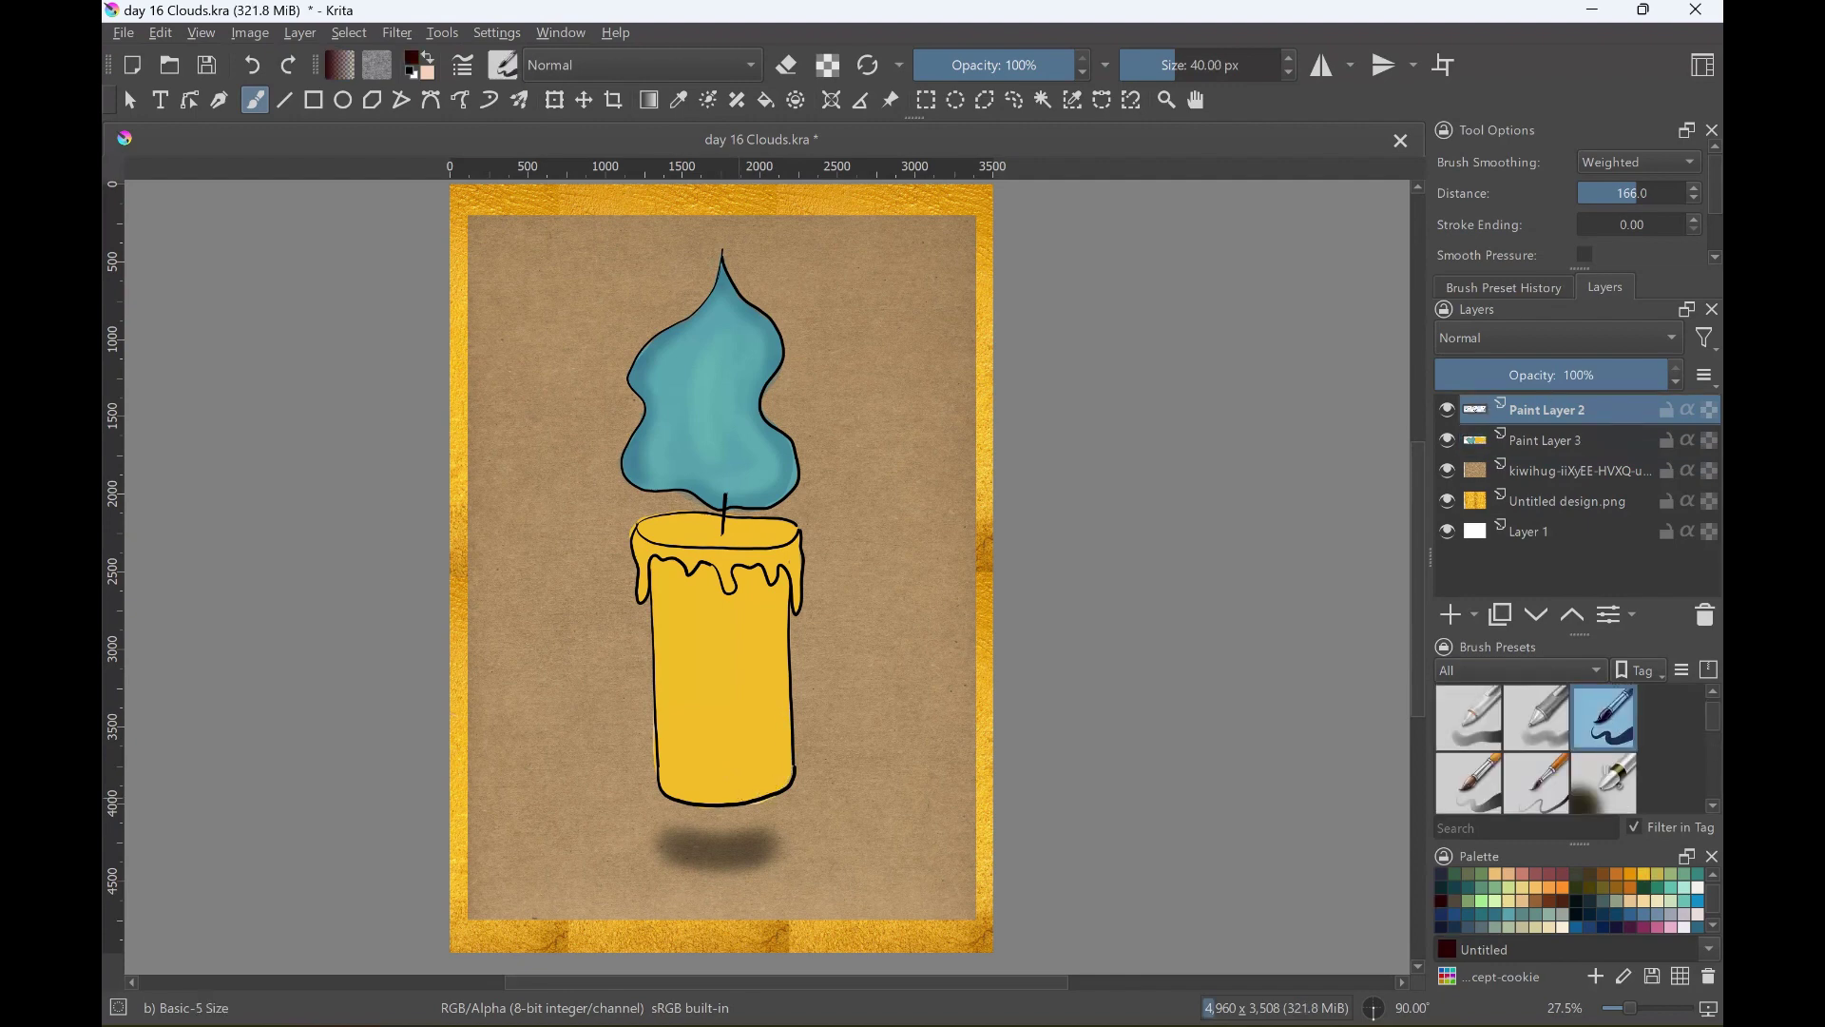
scroll(1568, 898, "down", 3)
left_click(1698, 873)
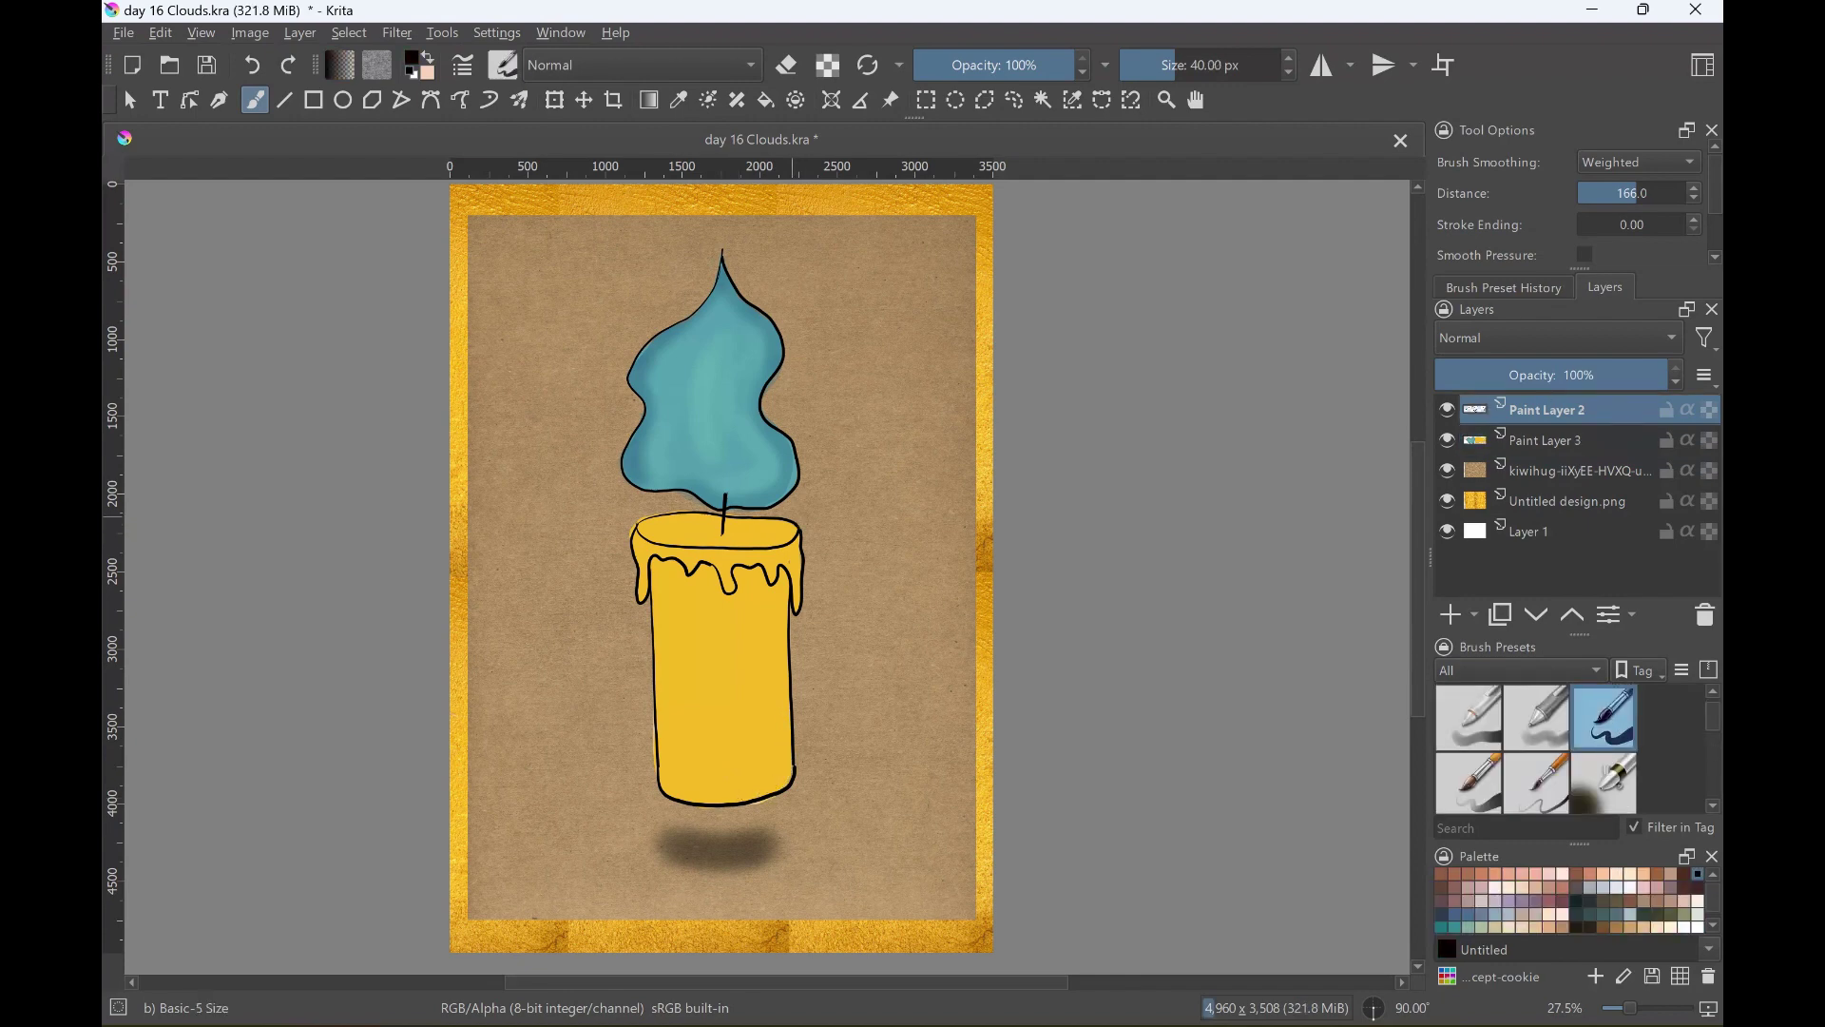
key("e")
key("Page_Down")
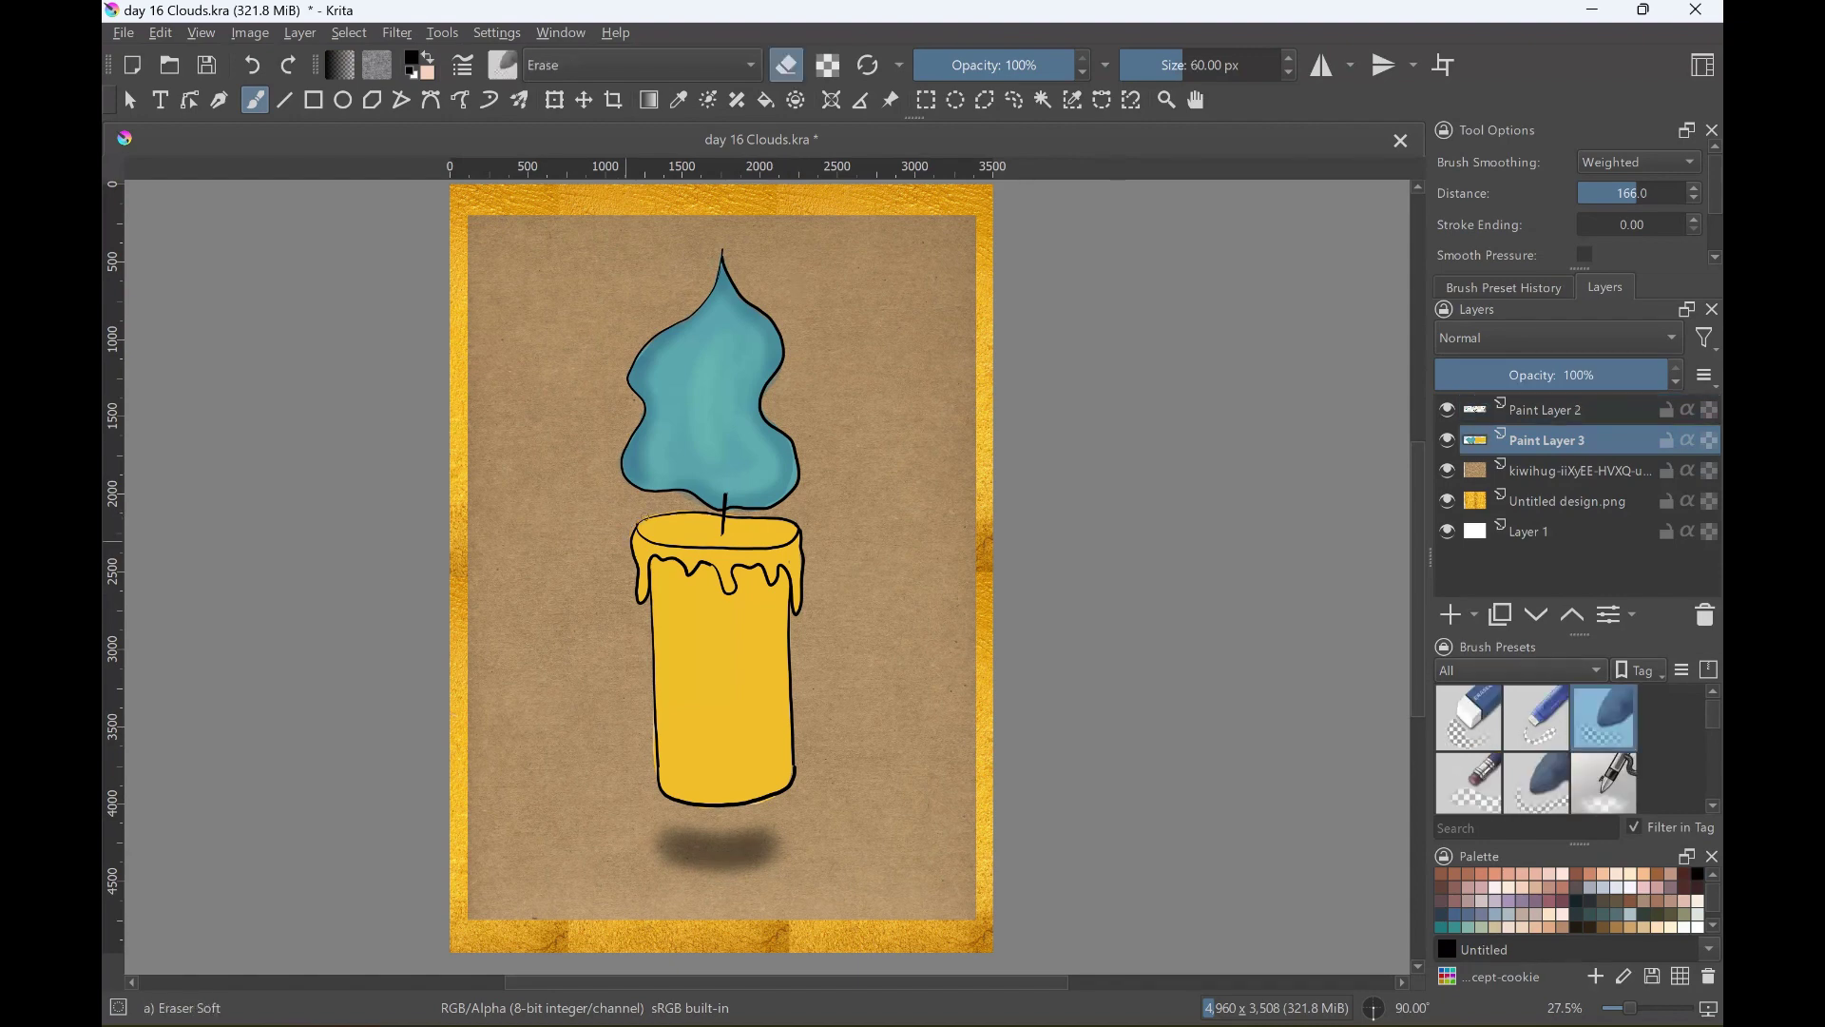
left_click_drag(655, 773, 654, 713)
Shade the wax orange under the drips, along the top rim, and down the left side.
scroll(1568, 898, "down", 3)
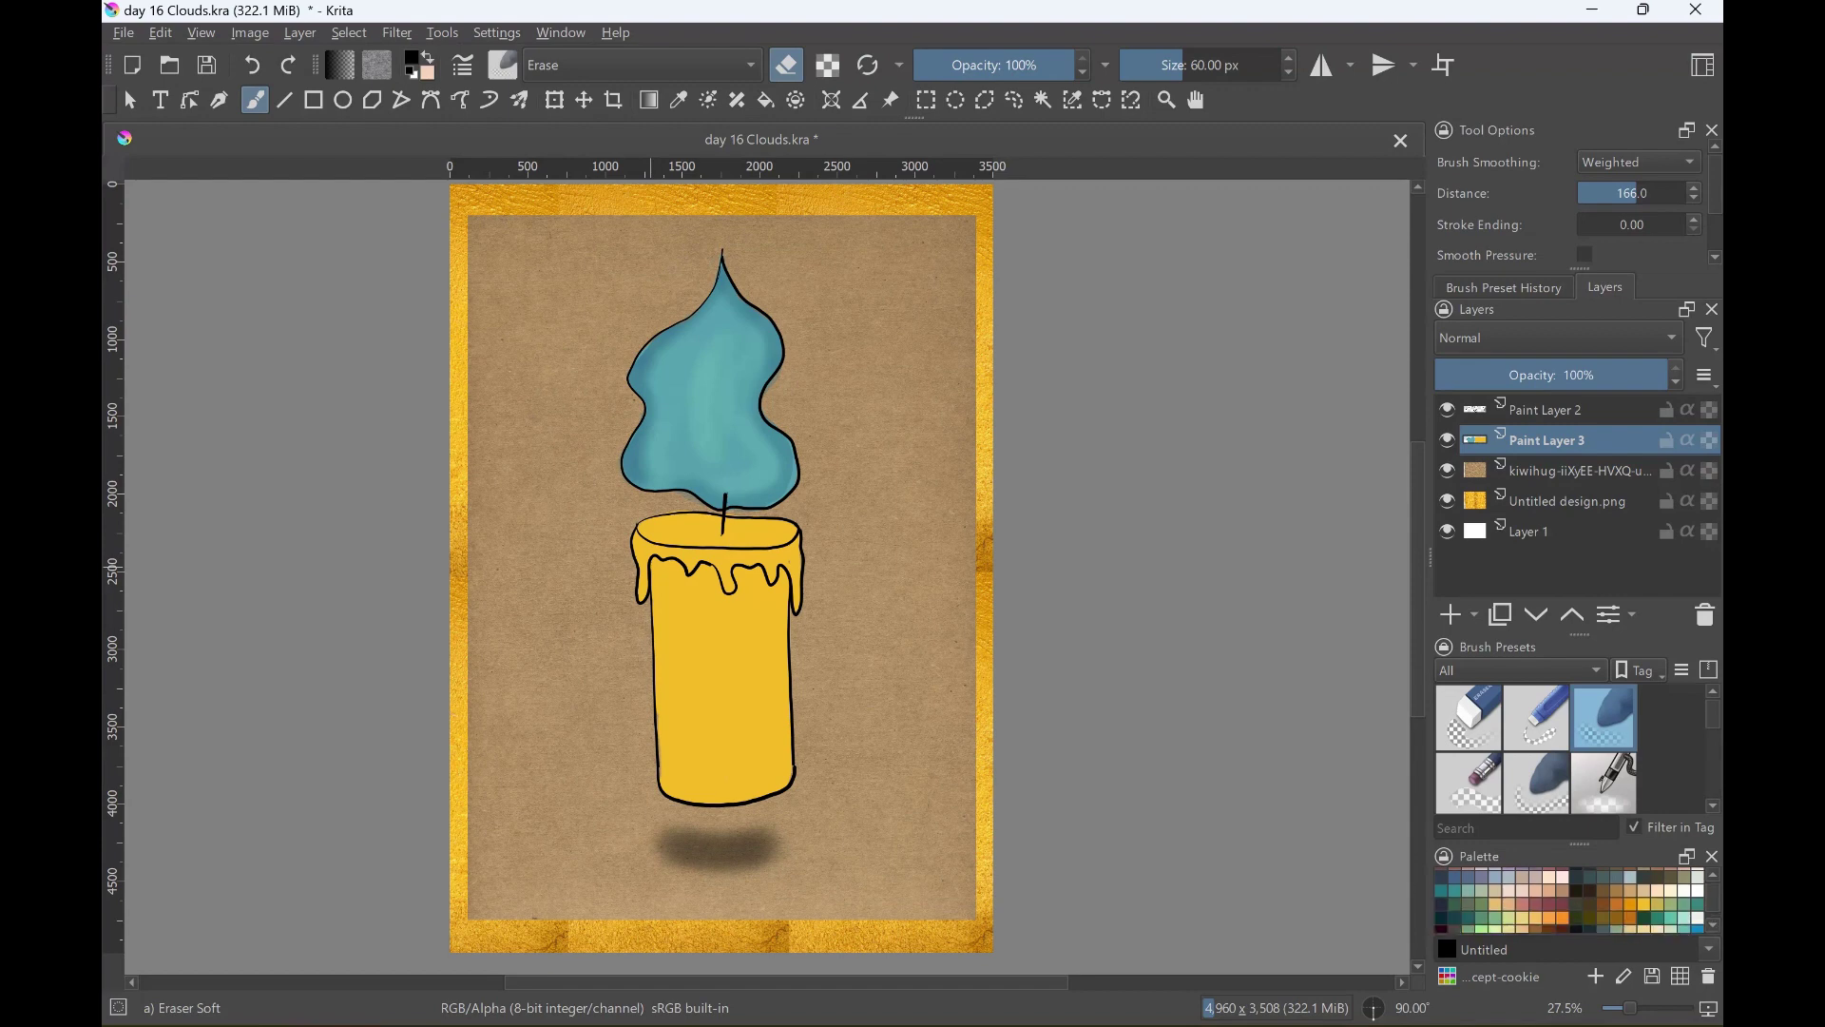
left_click(1630, 905)
key("e")
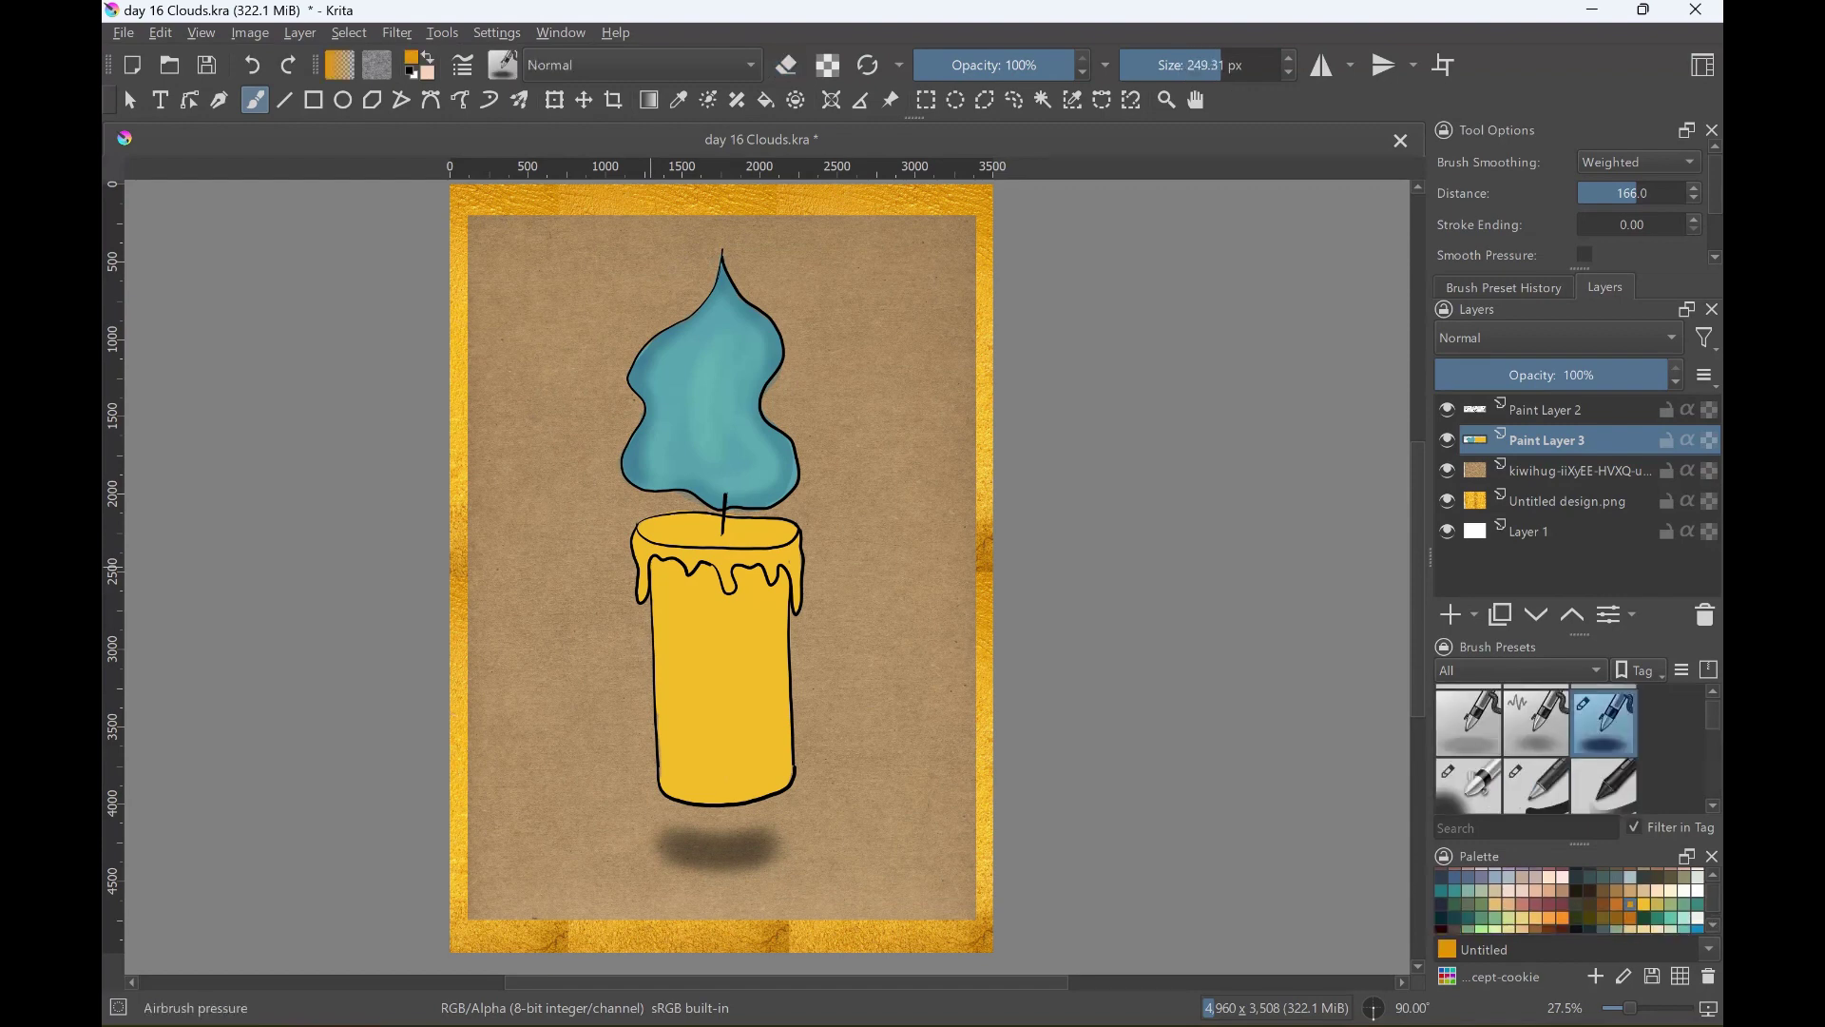
left_click_drag(678, 567, 789, 573)
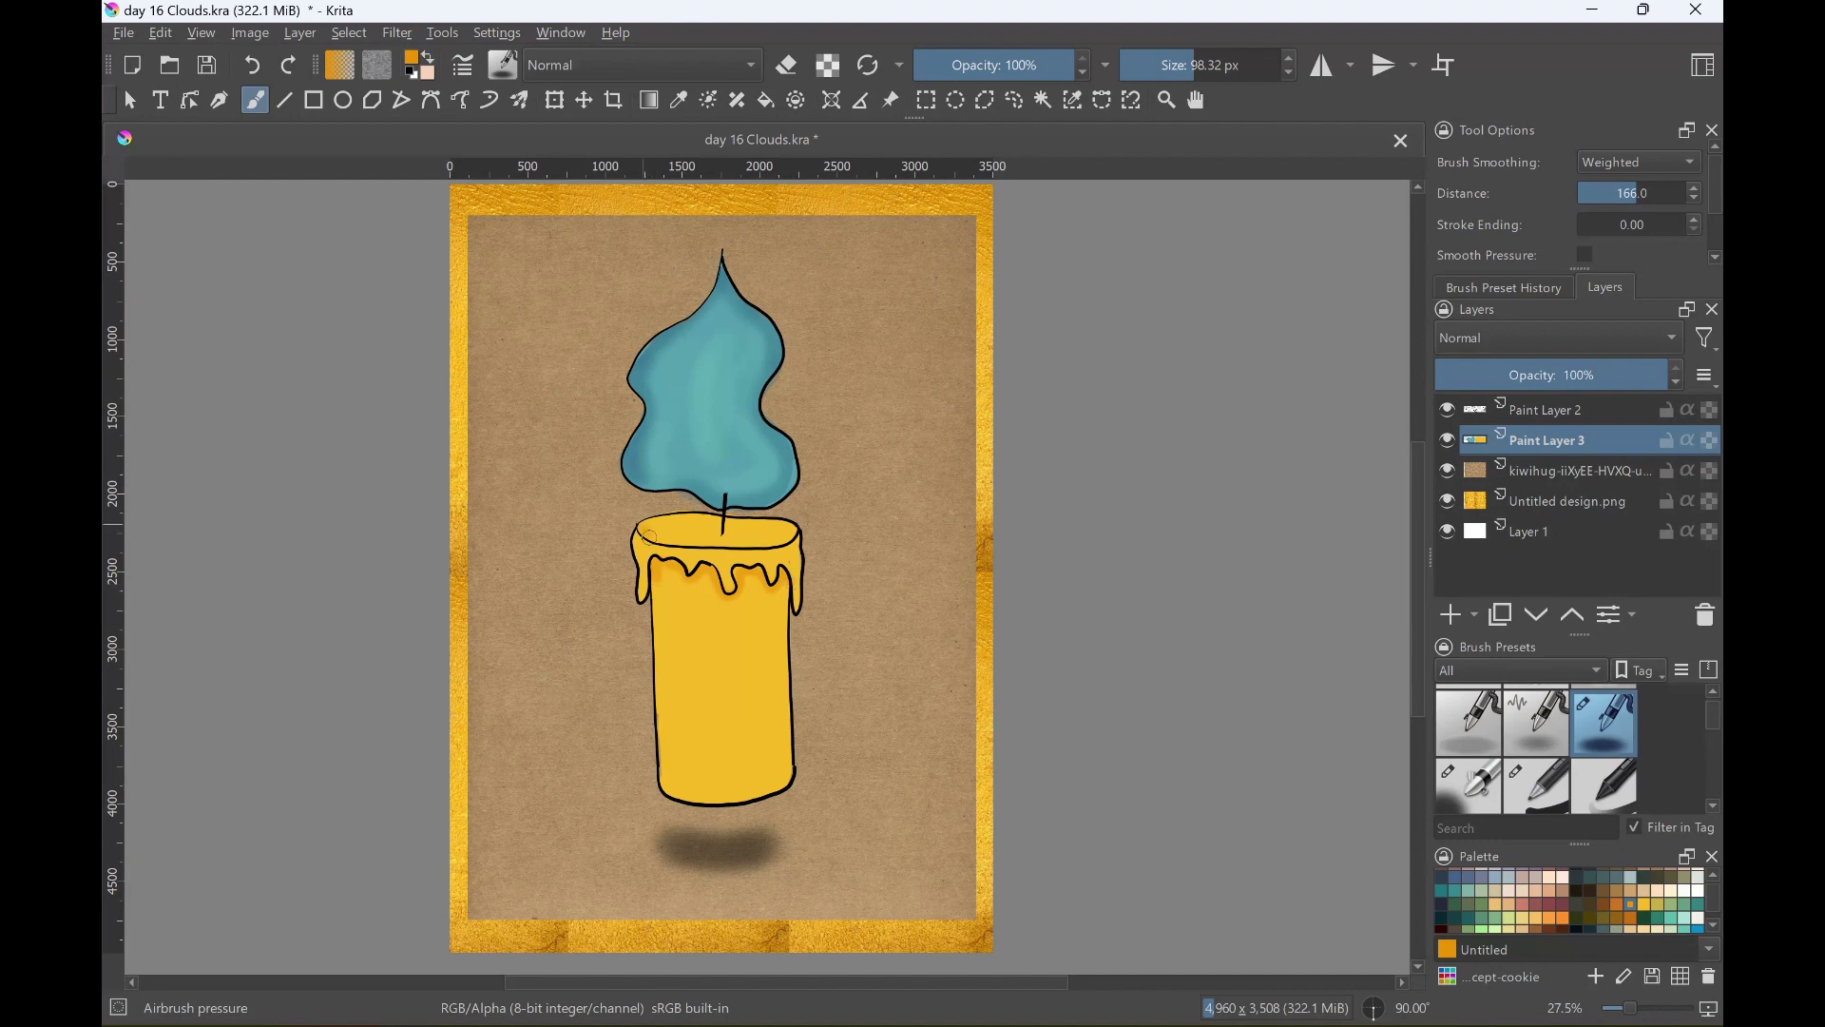
mouse_move(650, 538)
left_mouse_down()
mouse_move(790, 536)
mouse_move(704, 516)
left_mouse_up()
left_click_drag(656, 585, 667, 785)
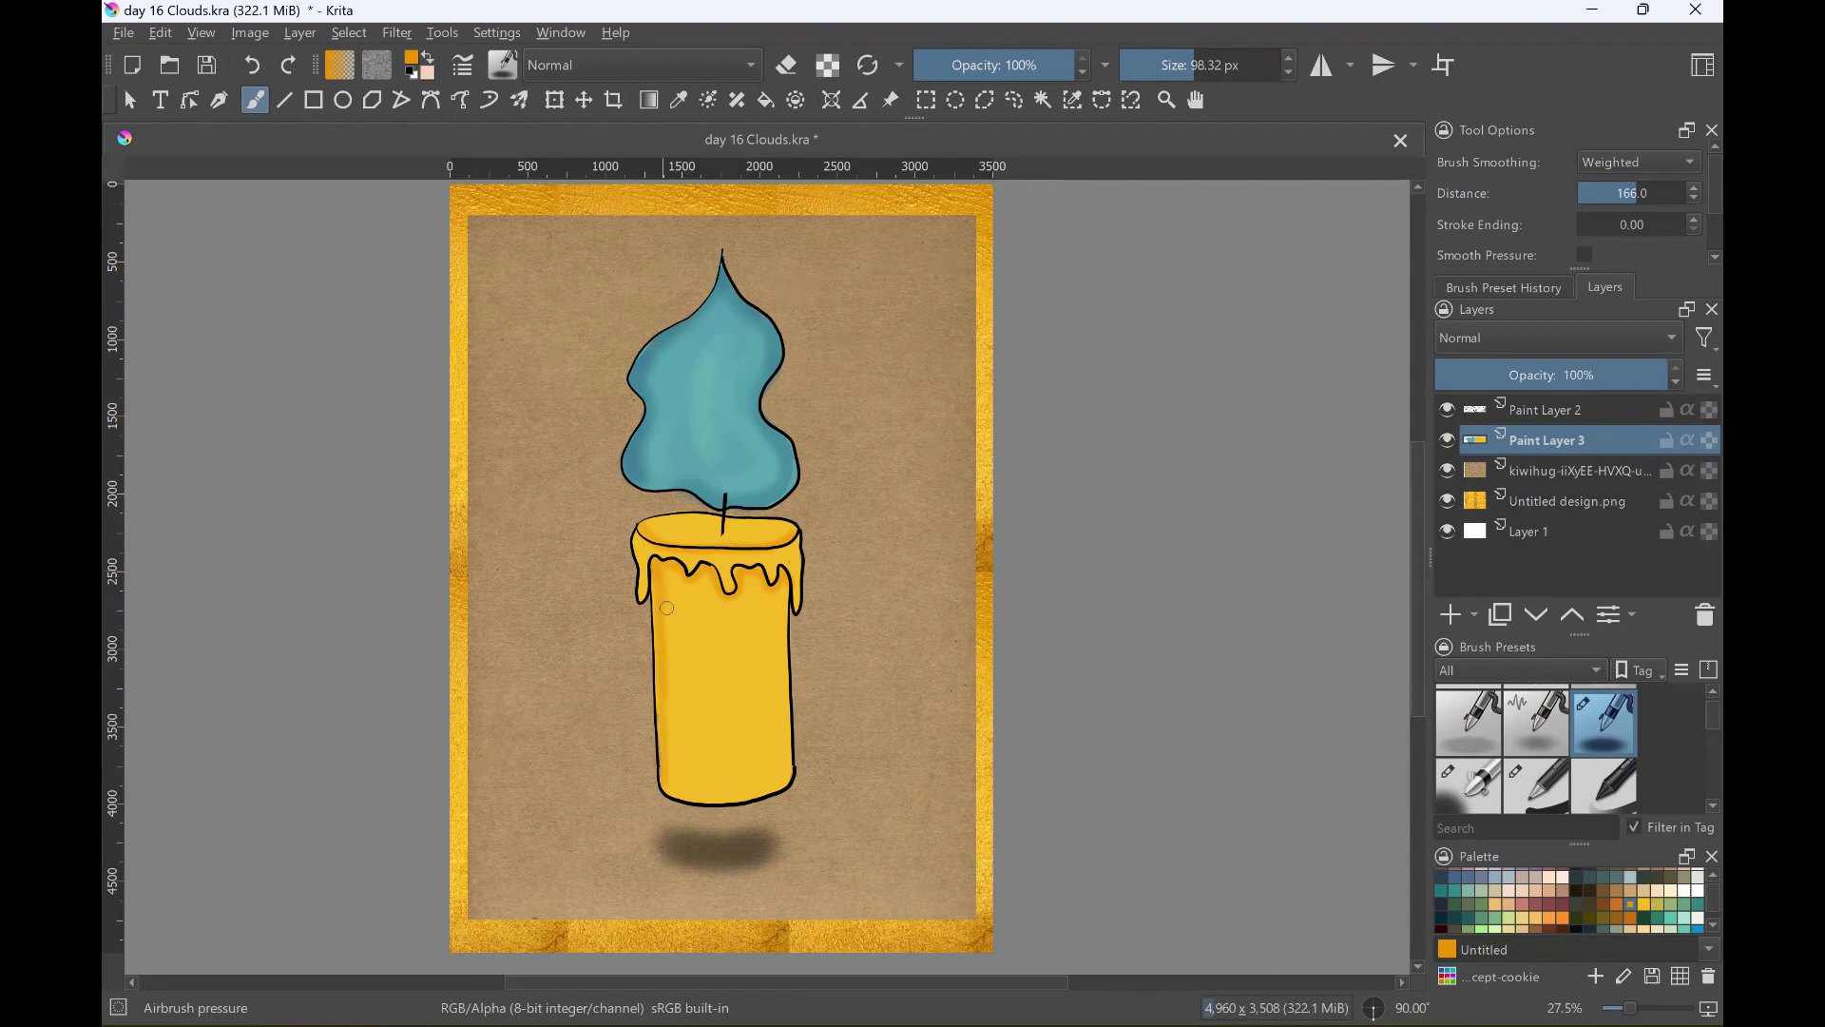
mouse_move(667, 608)
left_mouse_down()
mouse_move(751, 578)
mouse_move(779, 666)
left_mouse_up()
scroll(1535, 748, "down", 1)
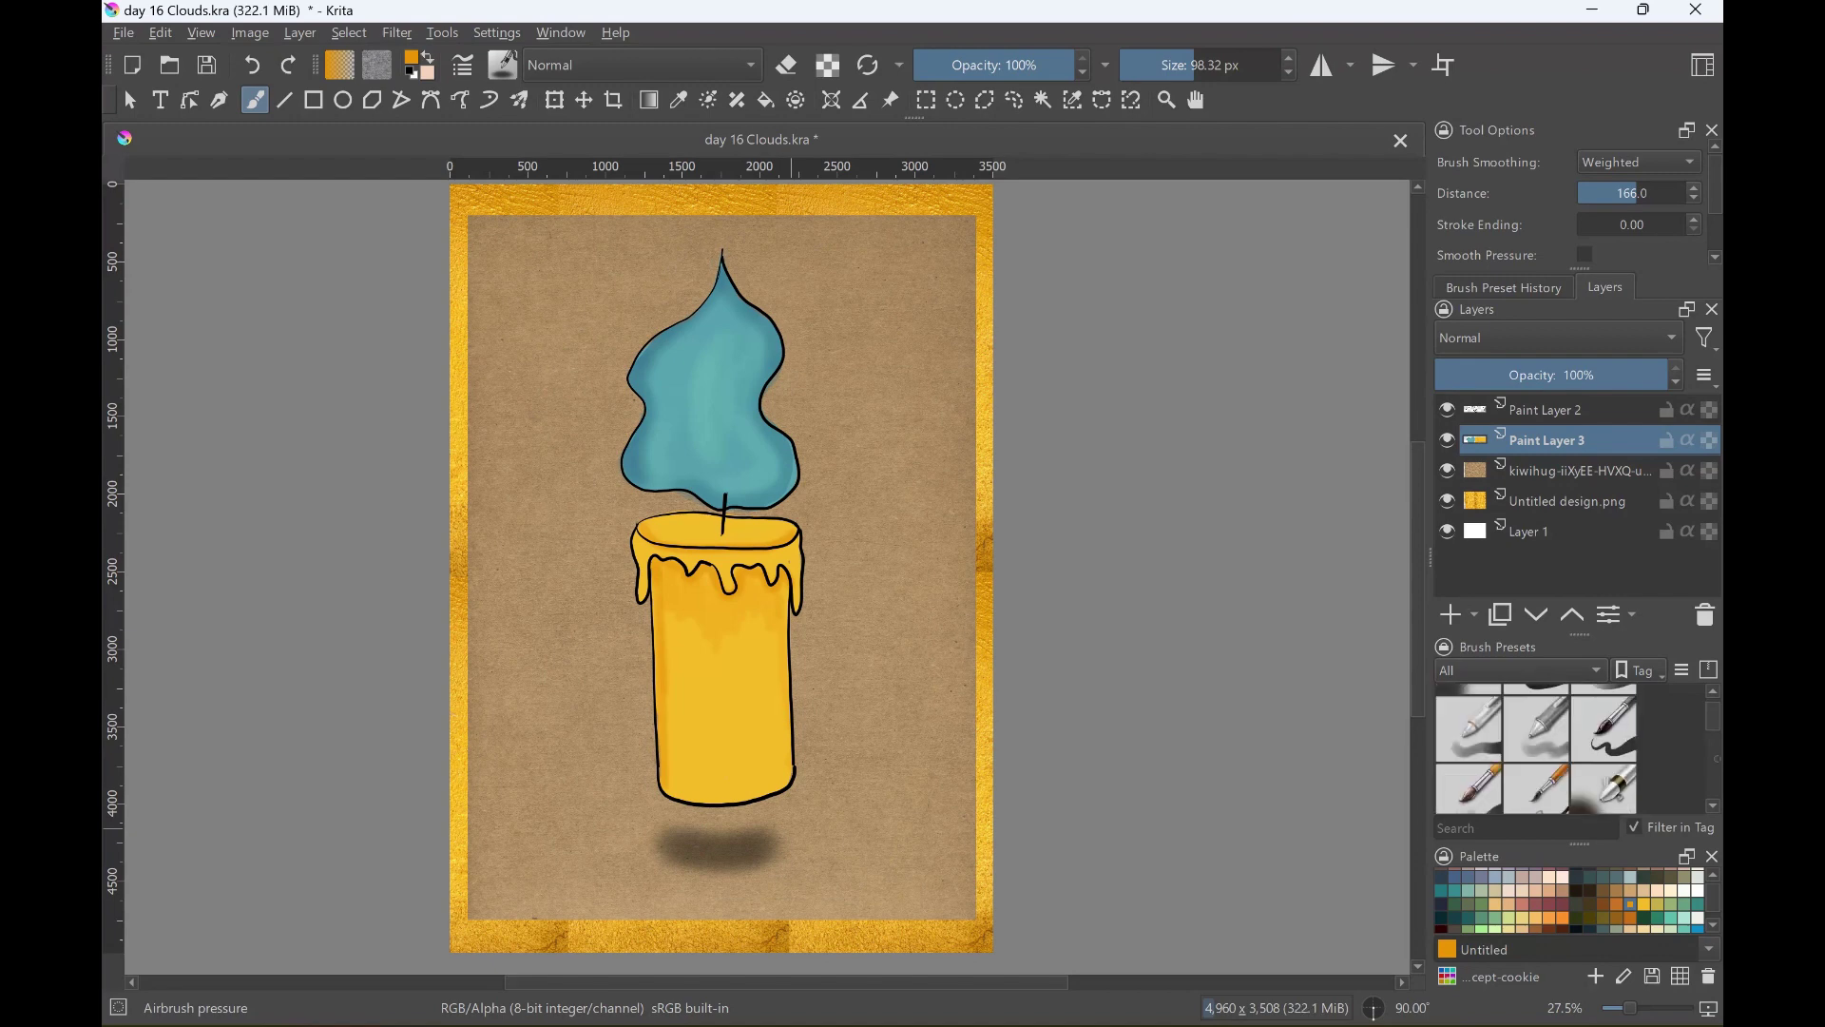
scroll(1535, 748, "down", 1)
scroll(1535, 748, "down", 1)
With a white Basic circle brush, sketch cloud curls on the flame's middle and lower left.
left_click(1535, 742)
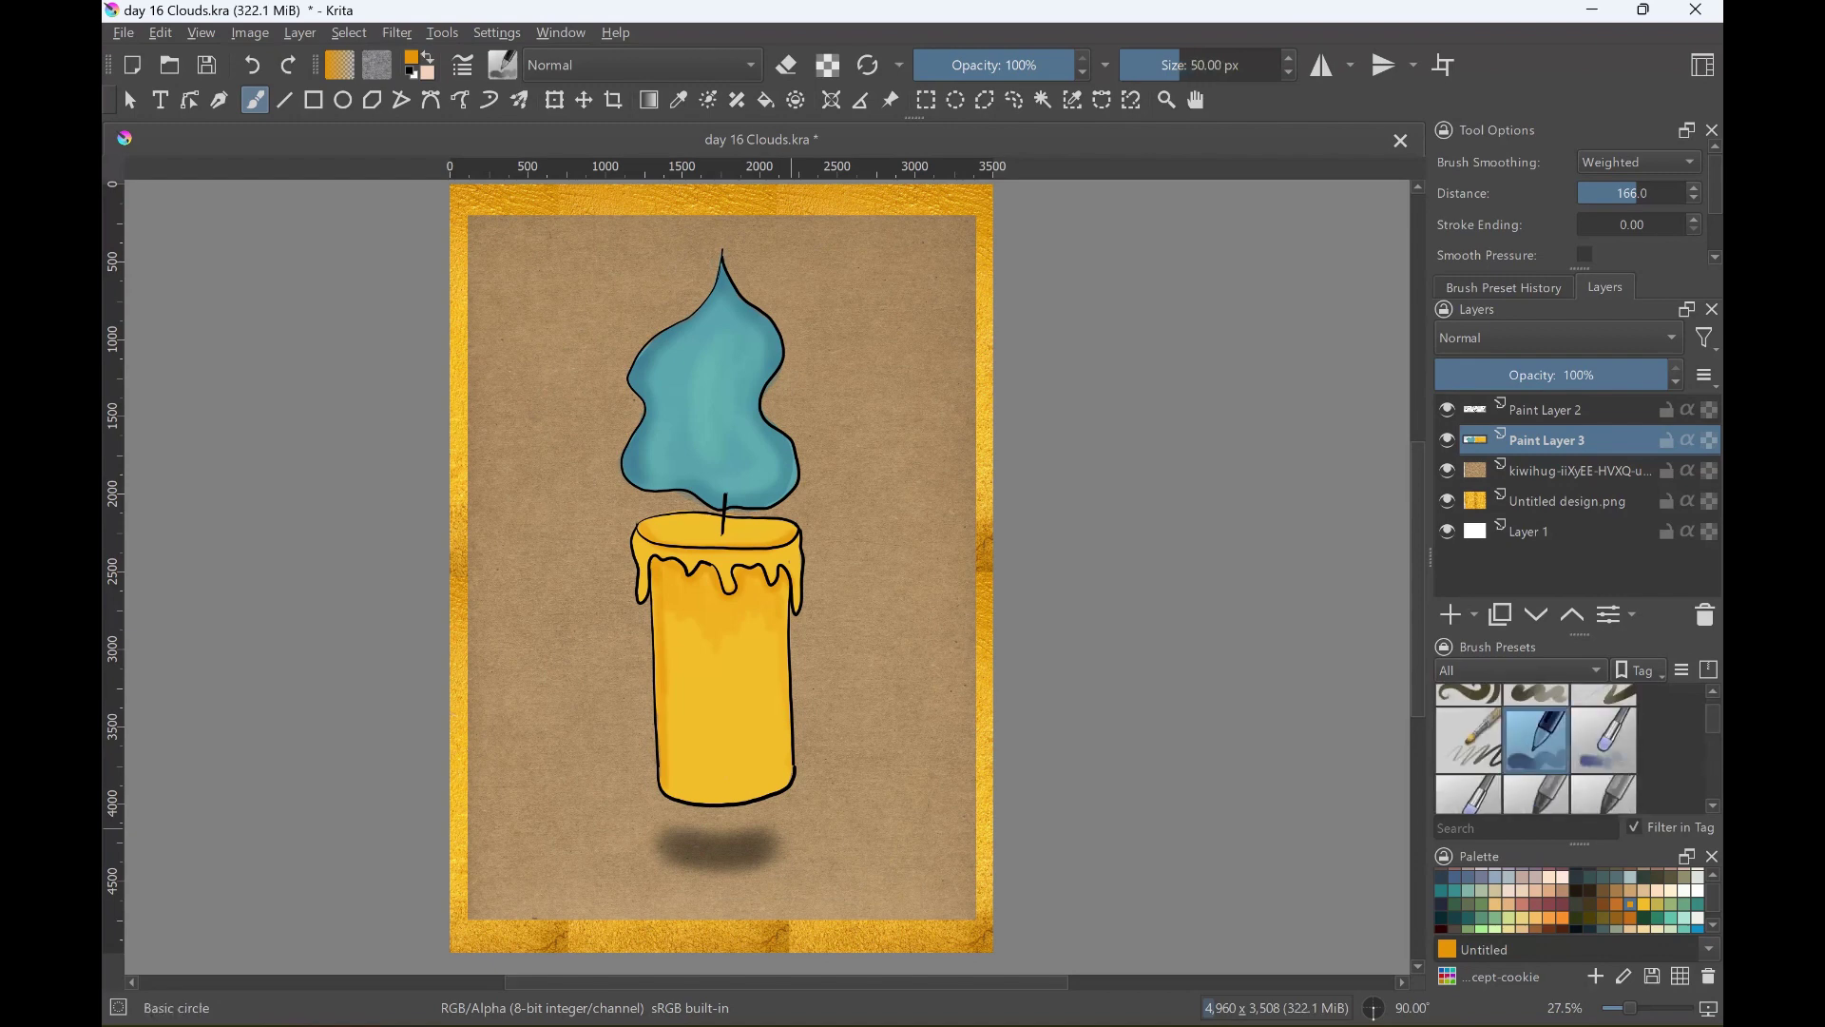
left_click(1697, 875)
left_click(643, 357)
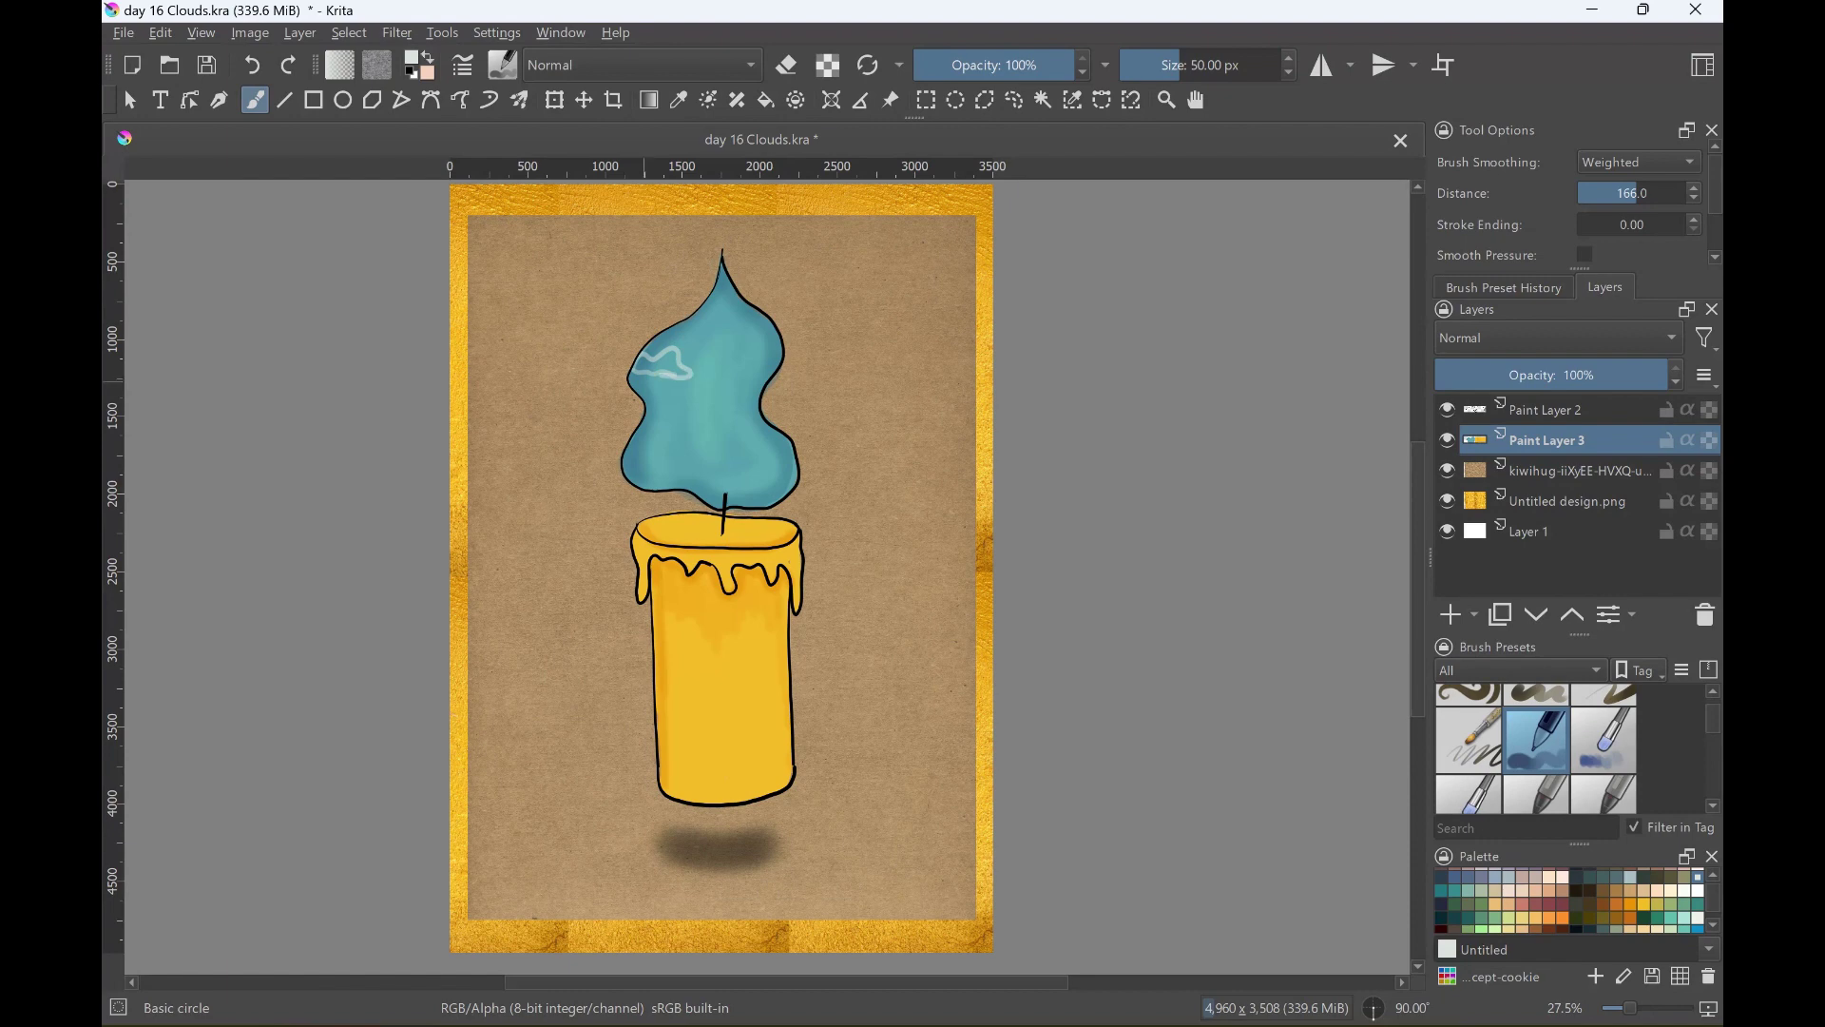
mouse_move(710, 426)
left_mouse_down()
mouse_move(731, 401)
mouse_move(777, 432)
left_mouse_up()
left_click_drag(633, 453, 685, 480)
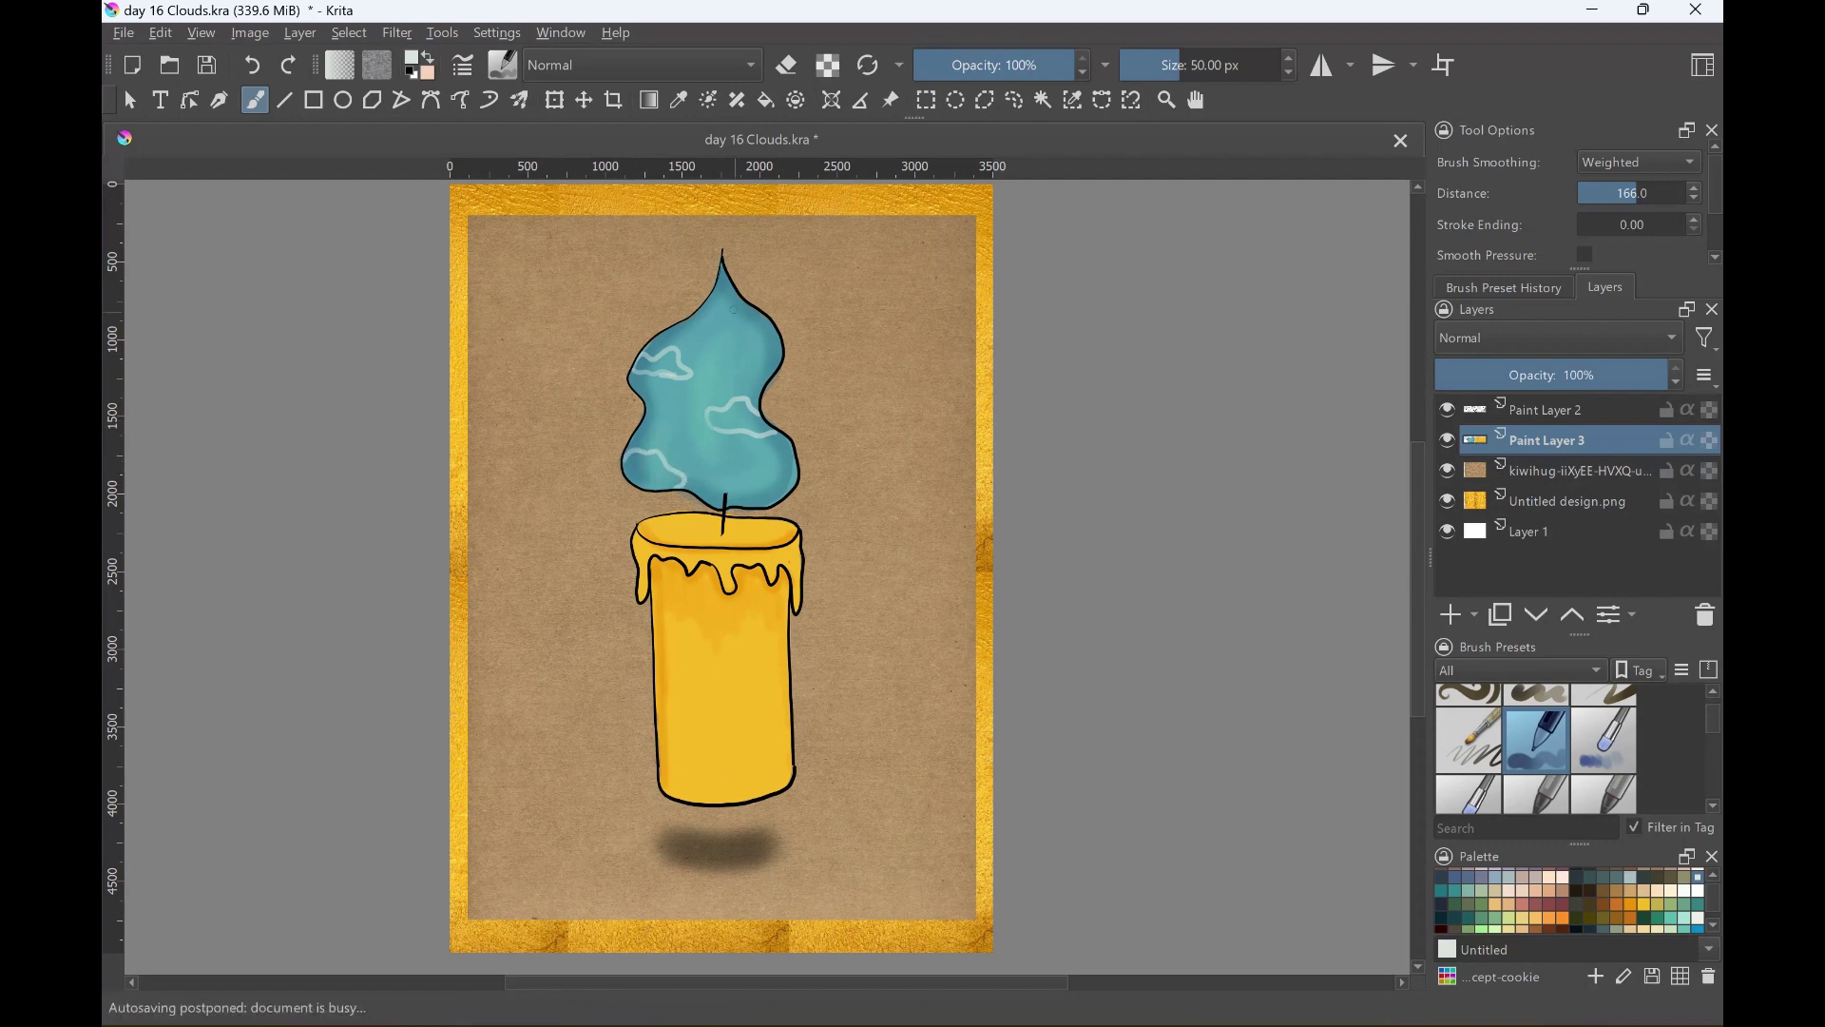
Outline clouds at the flame's top and lower right, then fill the top-left cloud with Basic mix.
mouse_move(733, 304)
left_mouse_down()
mouse_move(708, 323)
mouse_move(763, 328)
left_mouse_up()
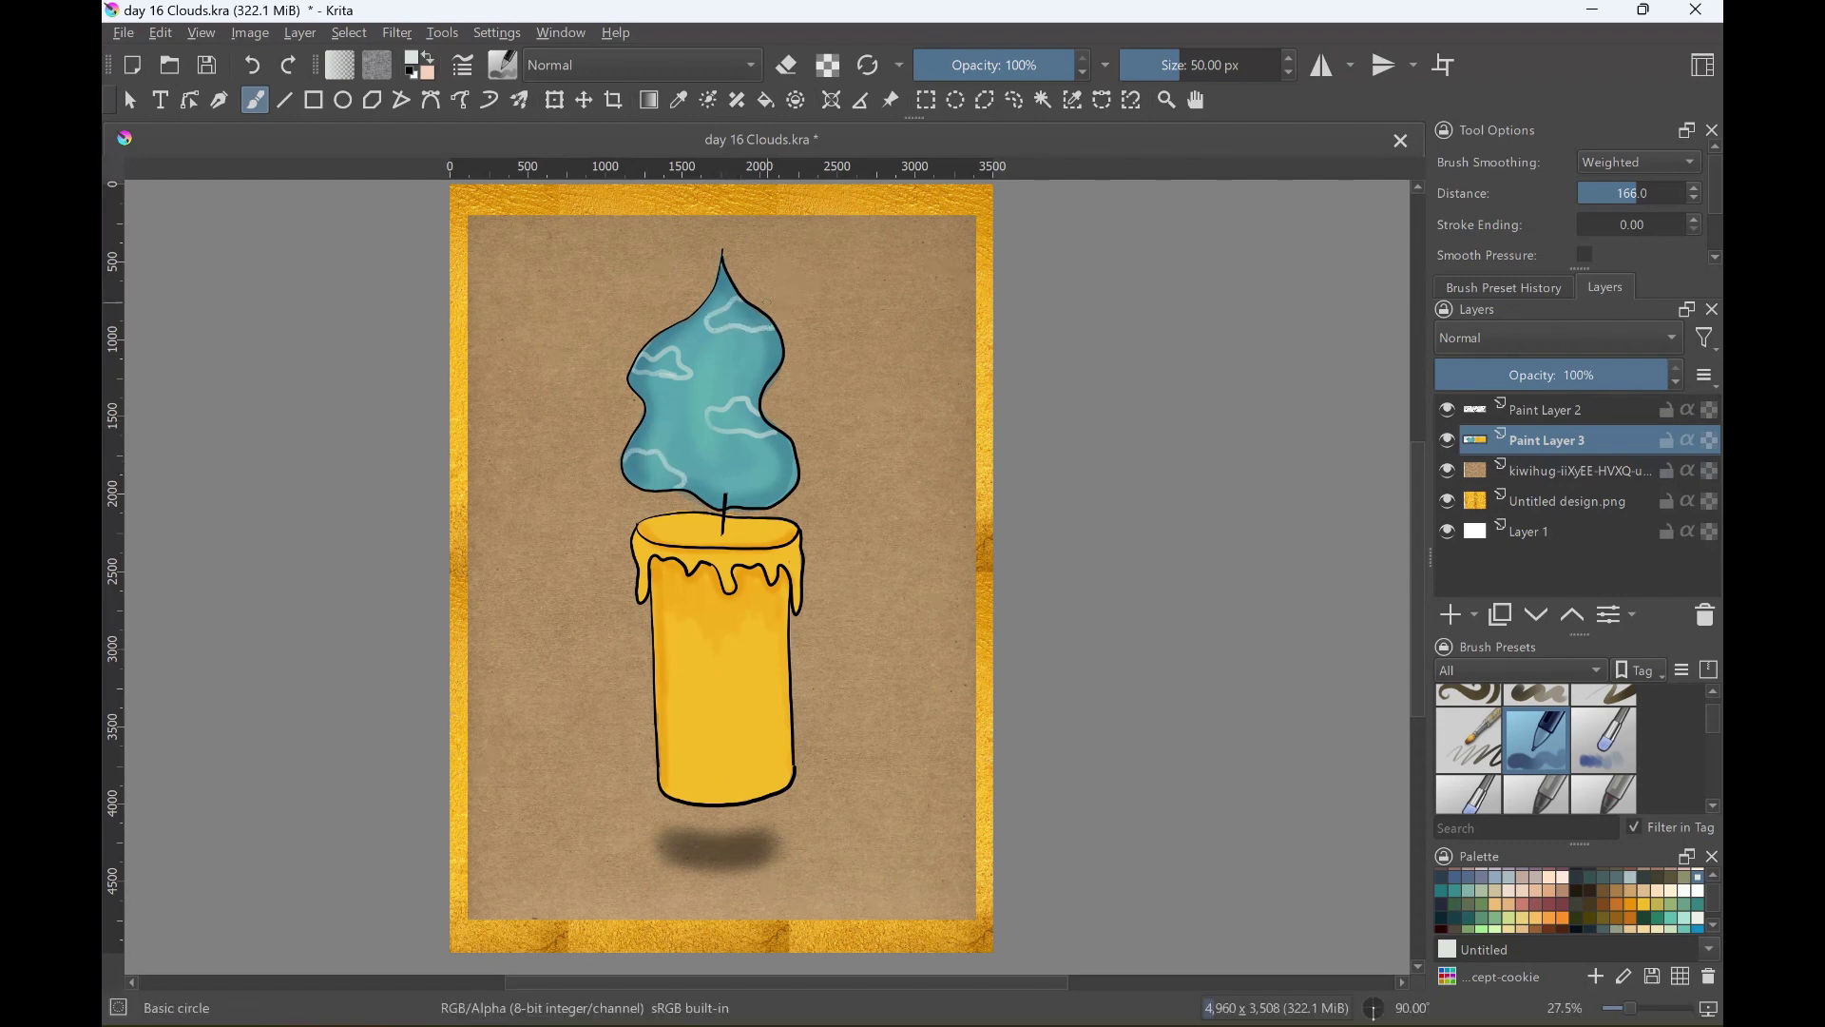
mouse_move(751, 473)
left_mouse_down()
mouse_move(771, 461)
mouse_move(795, 483)
left_mouse_up()
key("slash")
mouse_move(713, 322)
left_mouse_down()
mouse_move(766, 325)
mouse_move(749, 316)
mouse_move(763, 322)
mouse_move(647, 369)
mouse_move(679, 371)
mouse_move(667, 353)
mouse_move(724, 418)
mouse_move(691, 418)
mouse_move(761, 420)
mouse_move(737, 425)
left_mouse_up()
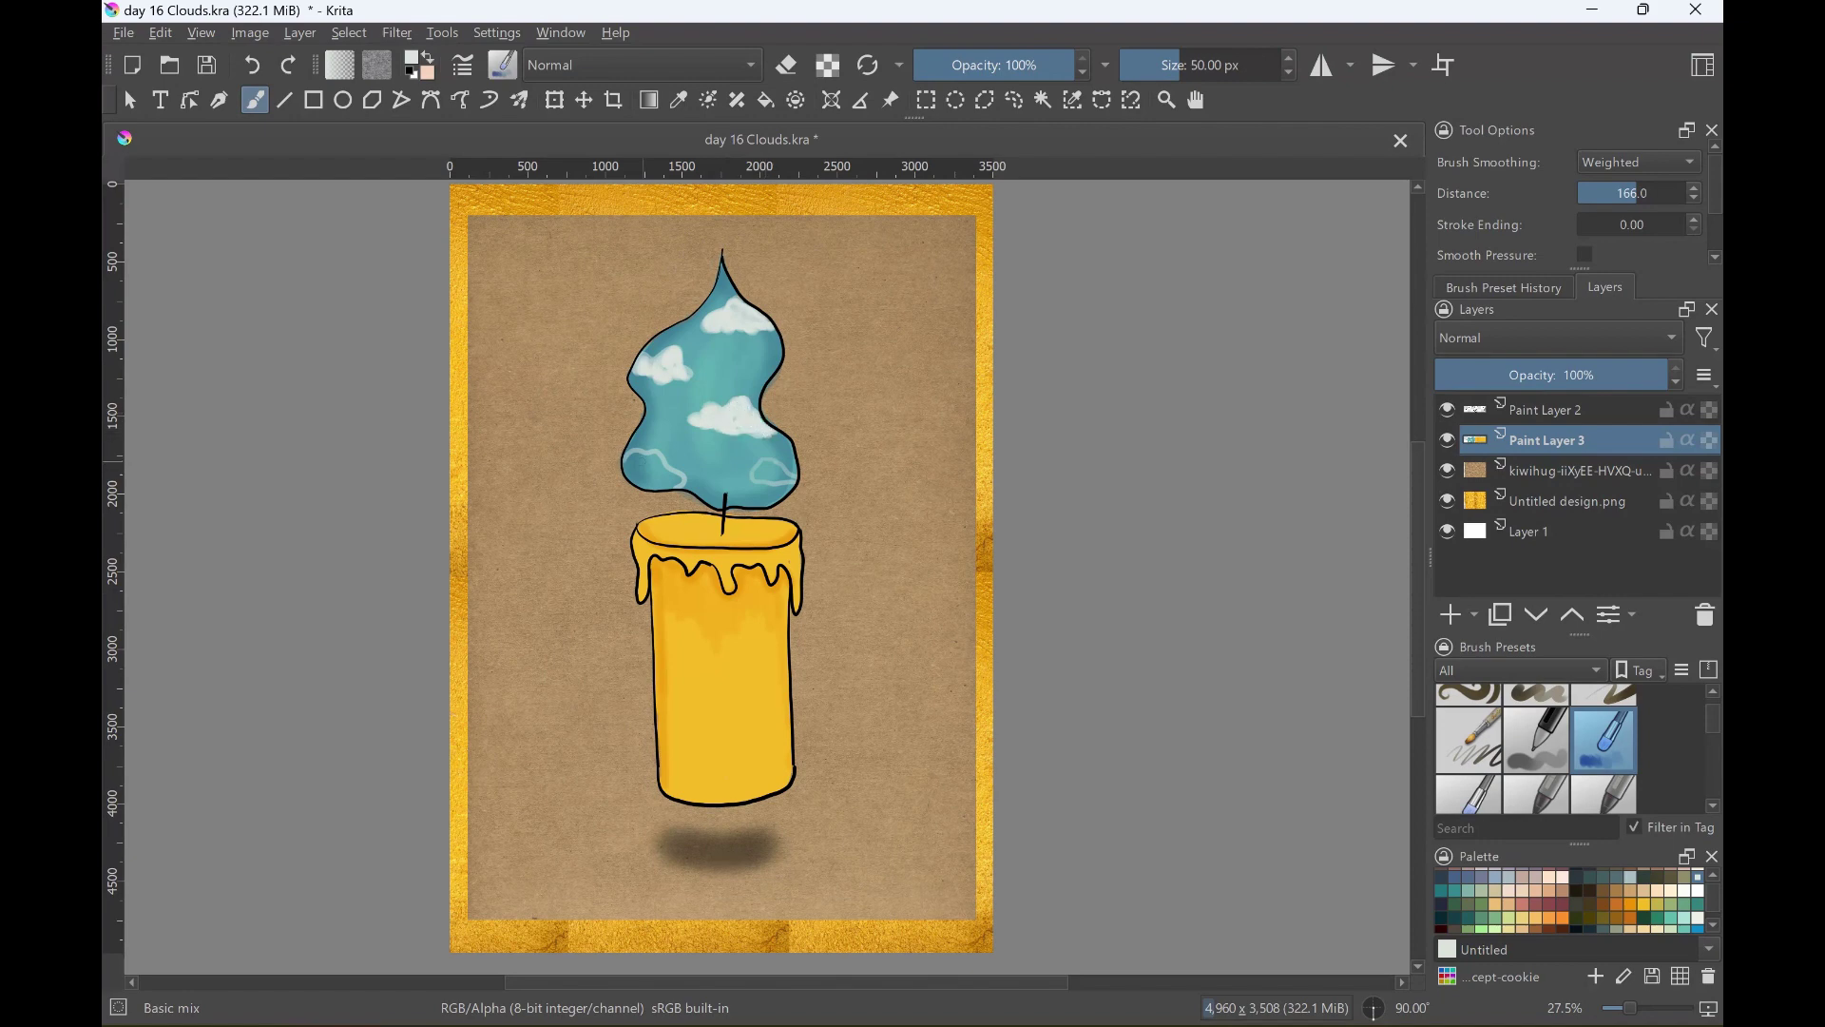
Fill the lower clouds white and shade the middle and lower-left cloud undersides blue-grey.
mouse_move(625, 466)
left_mouse_down()
mouse_move(655, 480)
mouse_move(665, 464)
mouse_move(653, 484)
mouse_move(642, 461)
mouse_move(791, 475)
left_mouse_up()
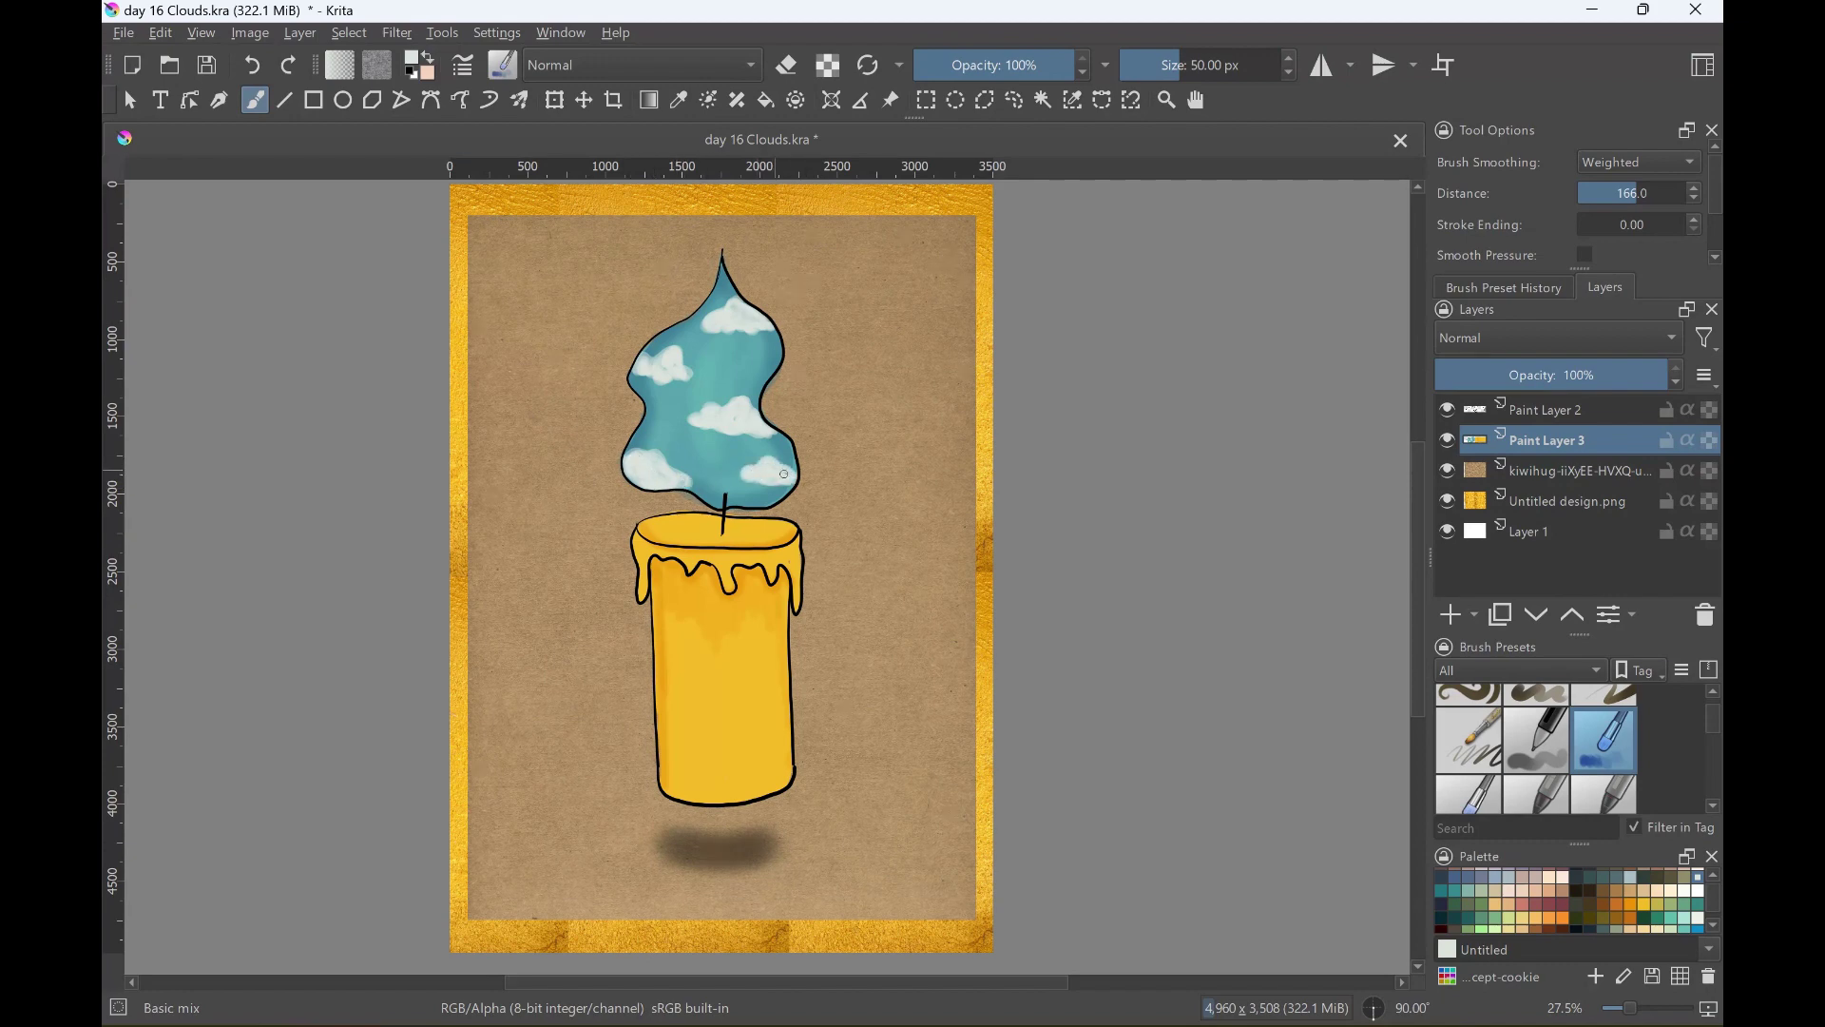
left_click(1495, 876)
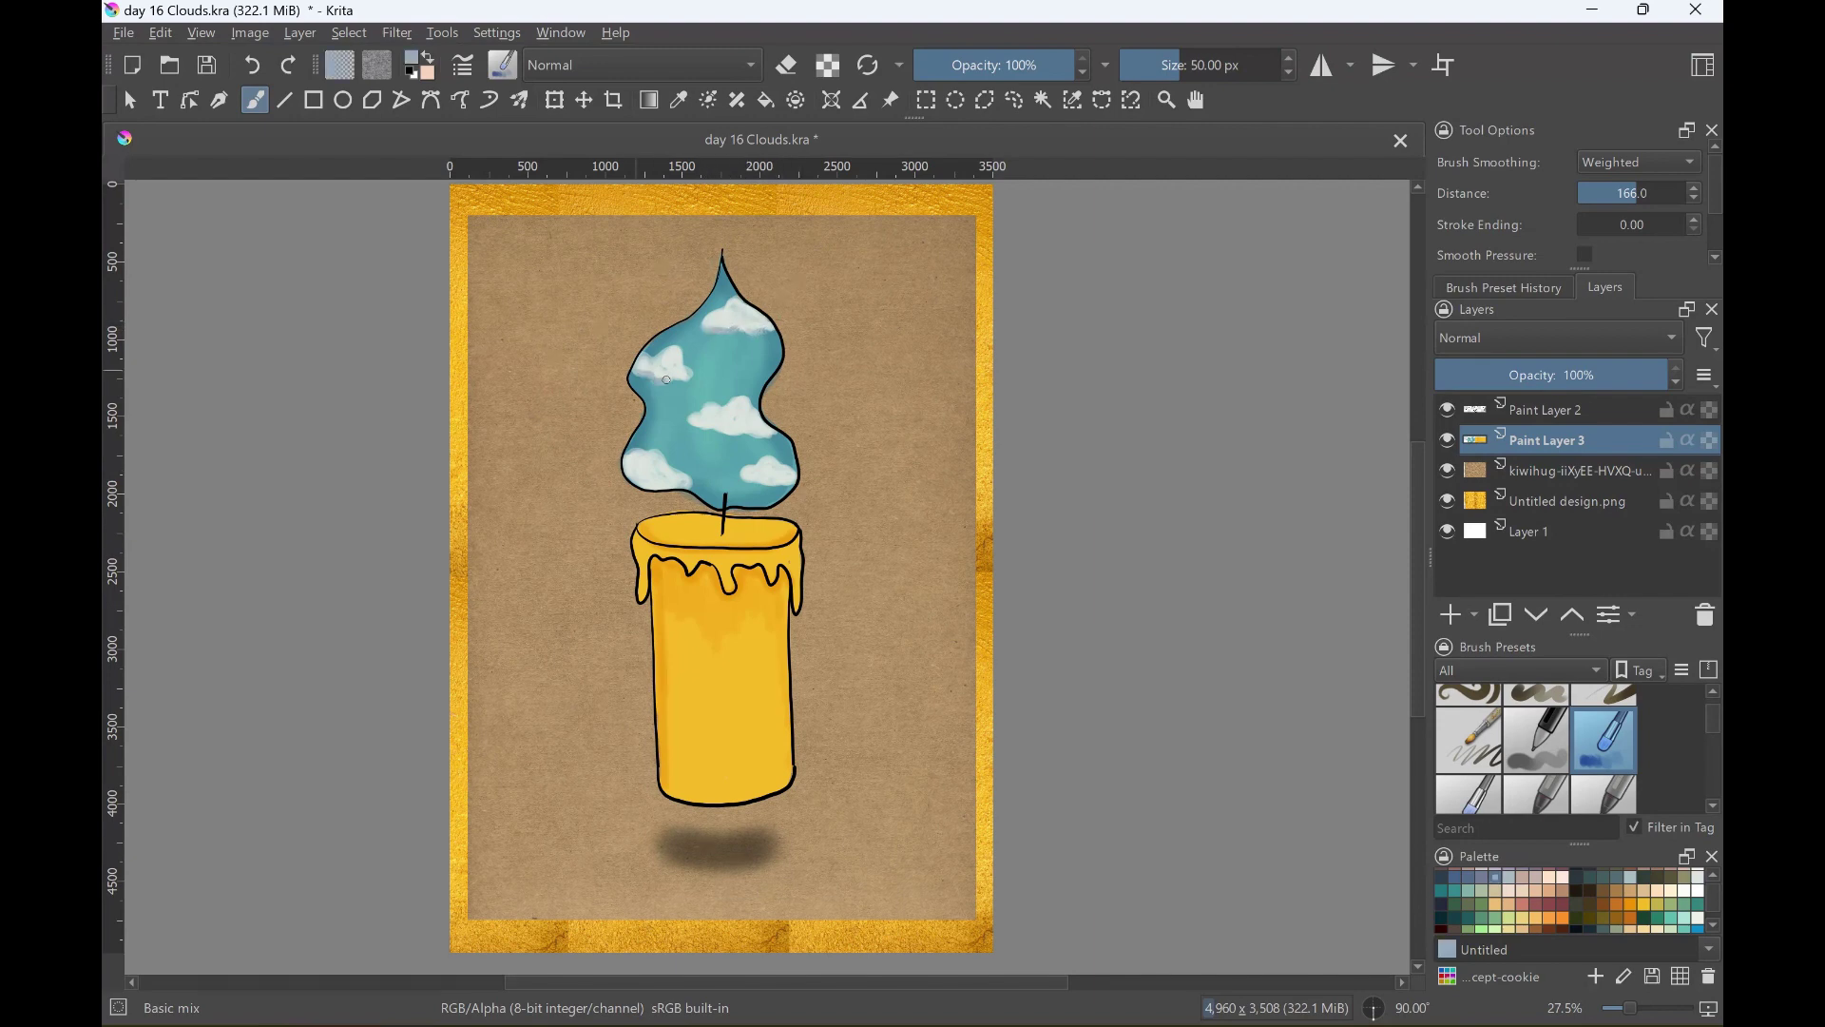
left_click_drag(710, 425, 772, 435)
left_click_drag(630, 483, 670, 487)
key("slash")
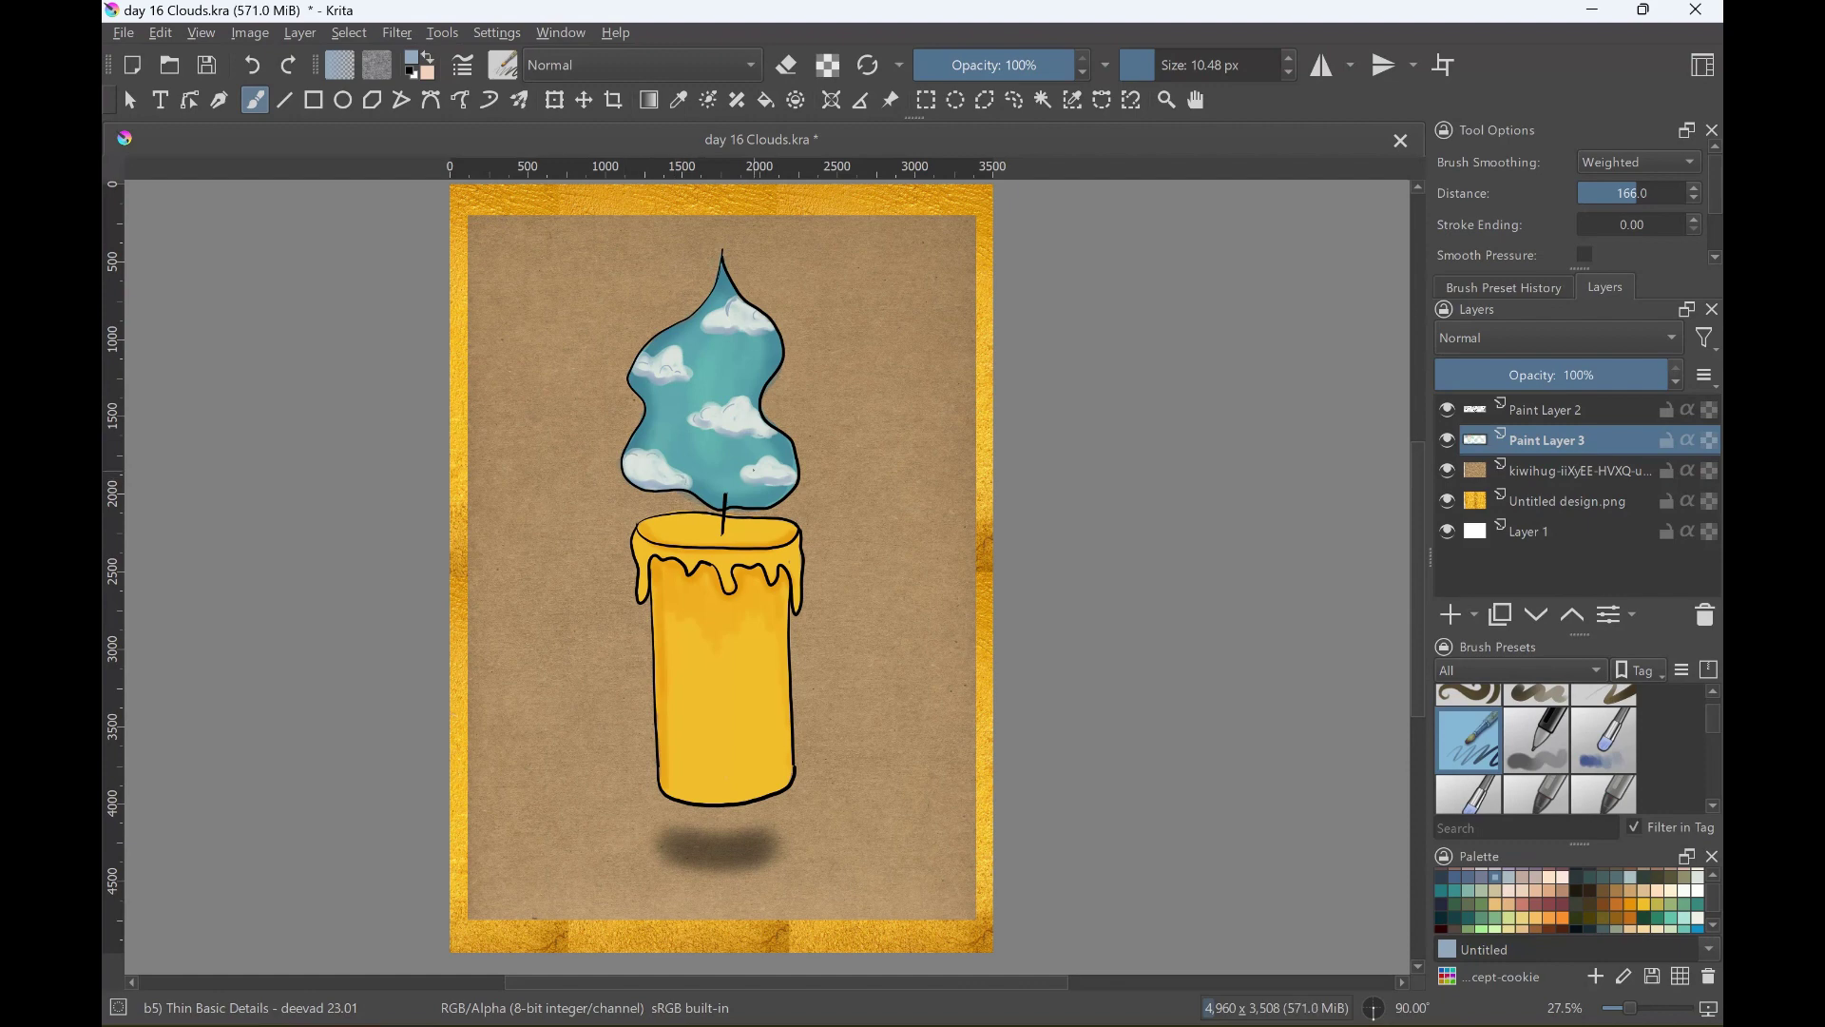
Pick dark blue and delete the unused extra Paint Layer 4.
key("Insert")
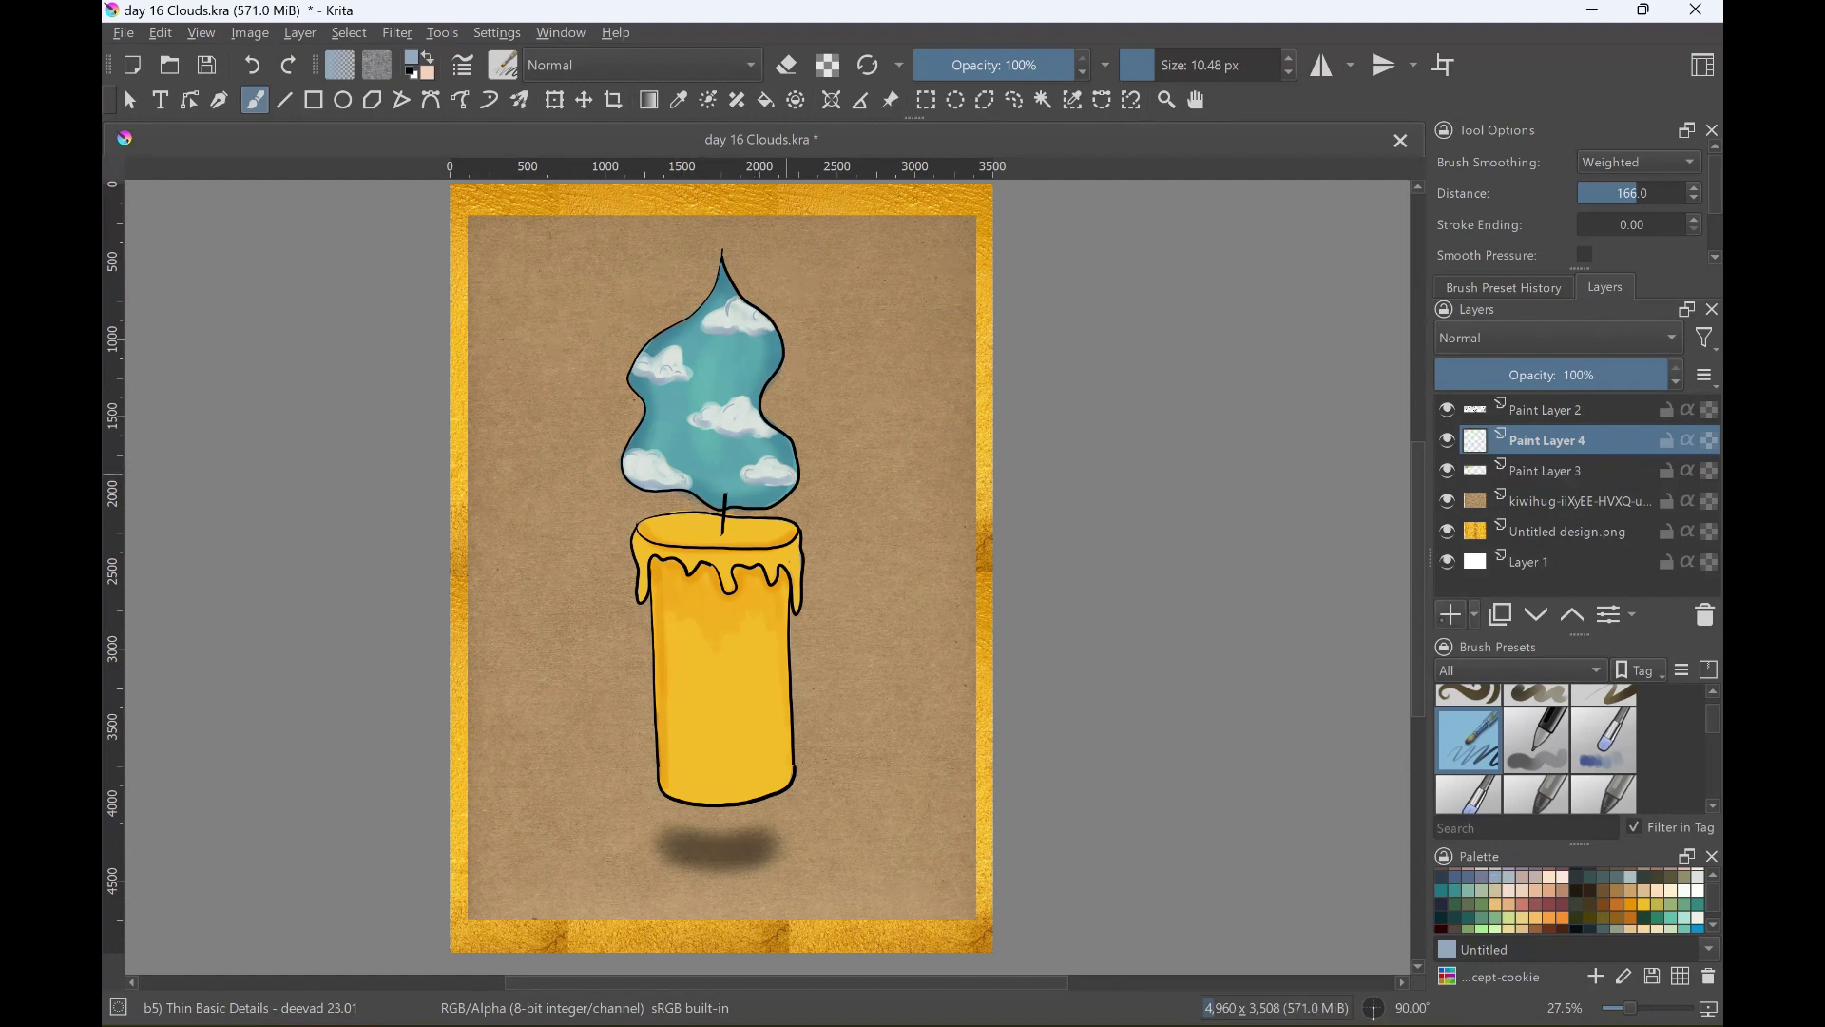
key("ctrl+Page_Down")
key("slash")
scroll(1569, 899, "down", 3)
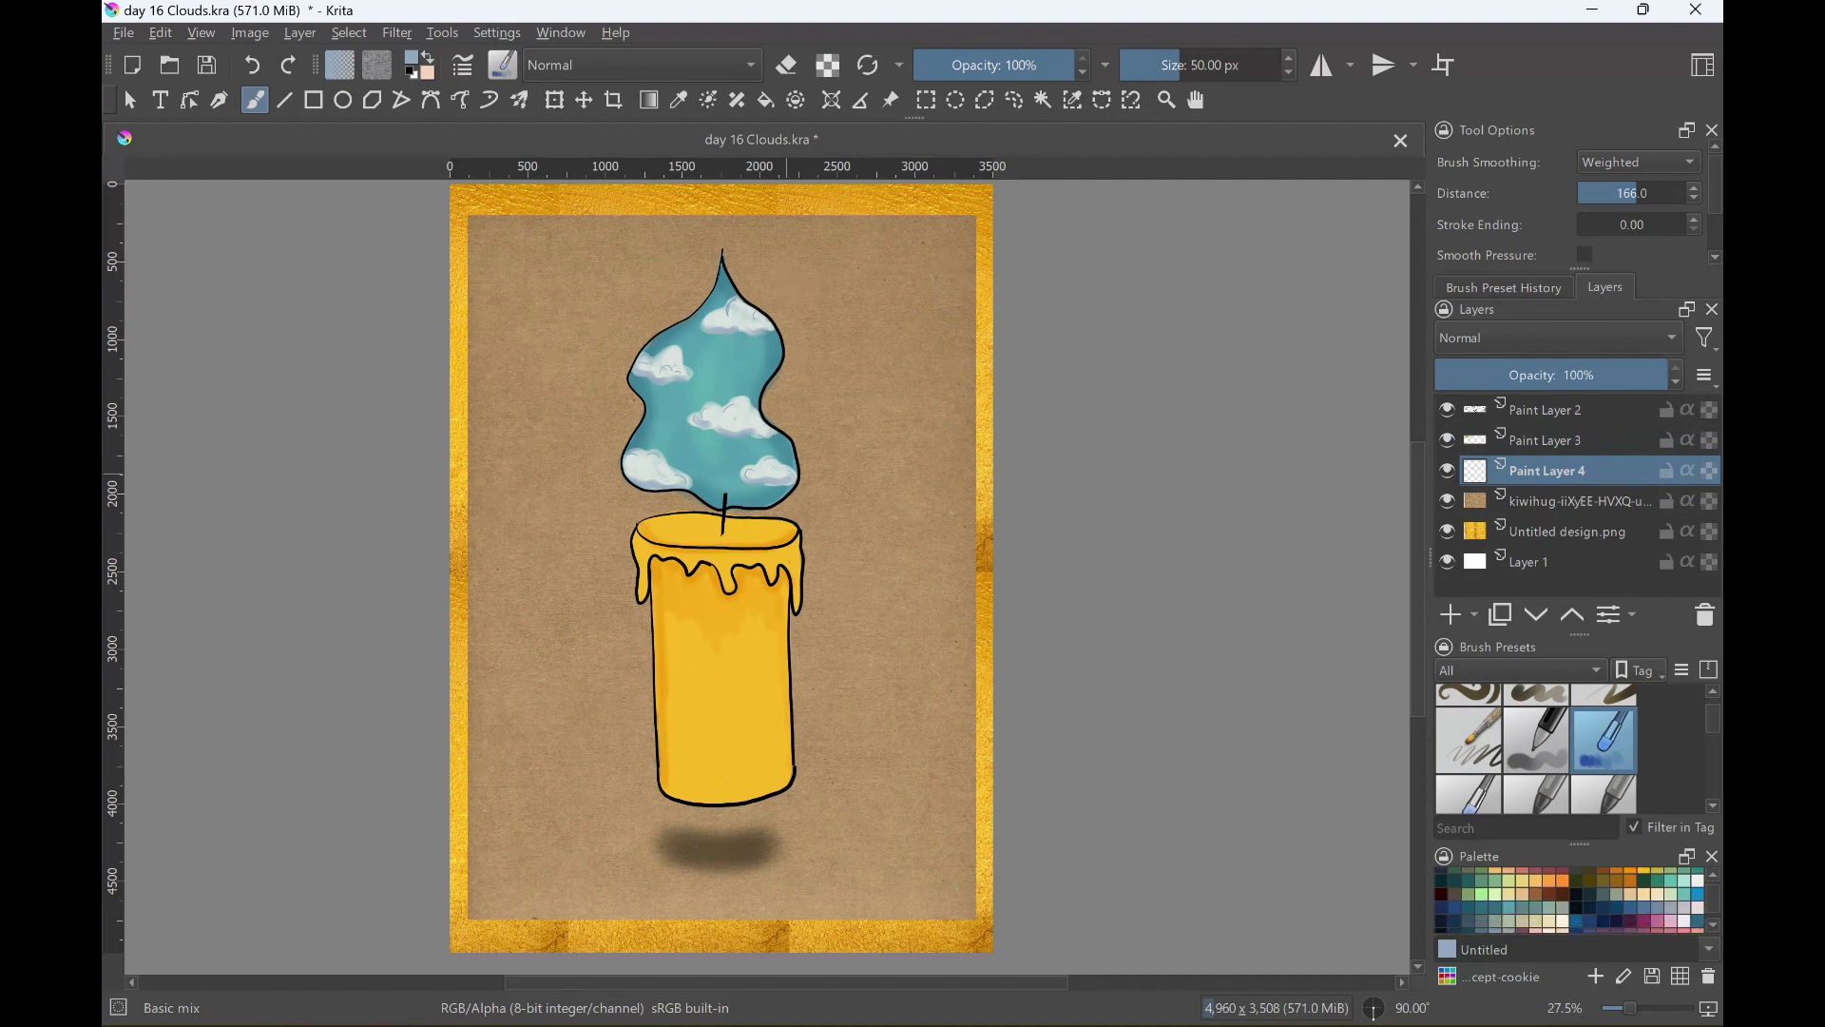
left_click(1447, 908)
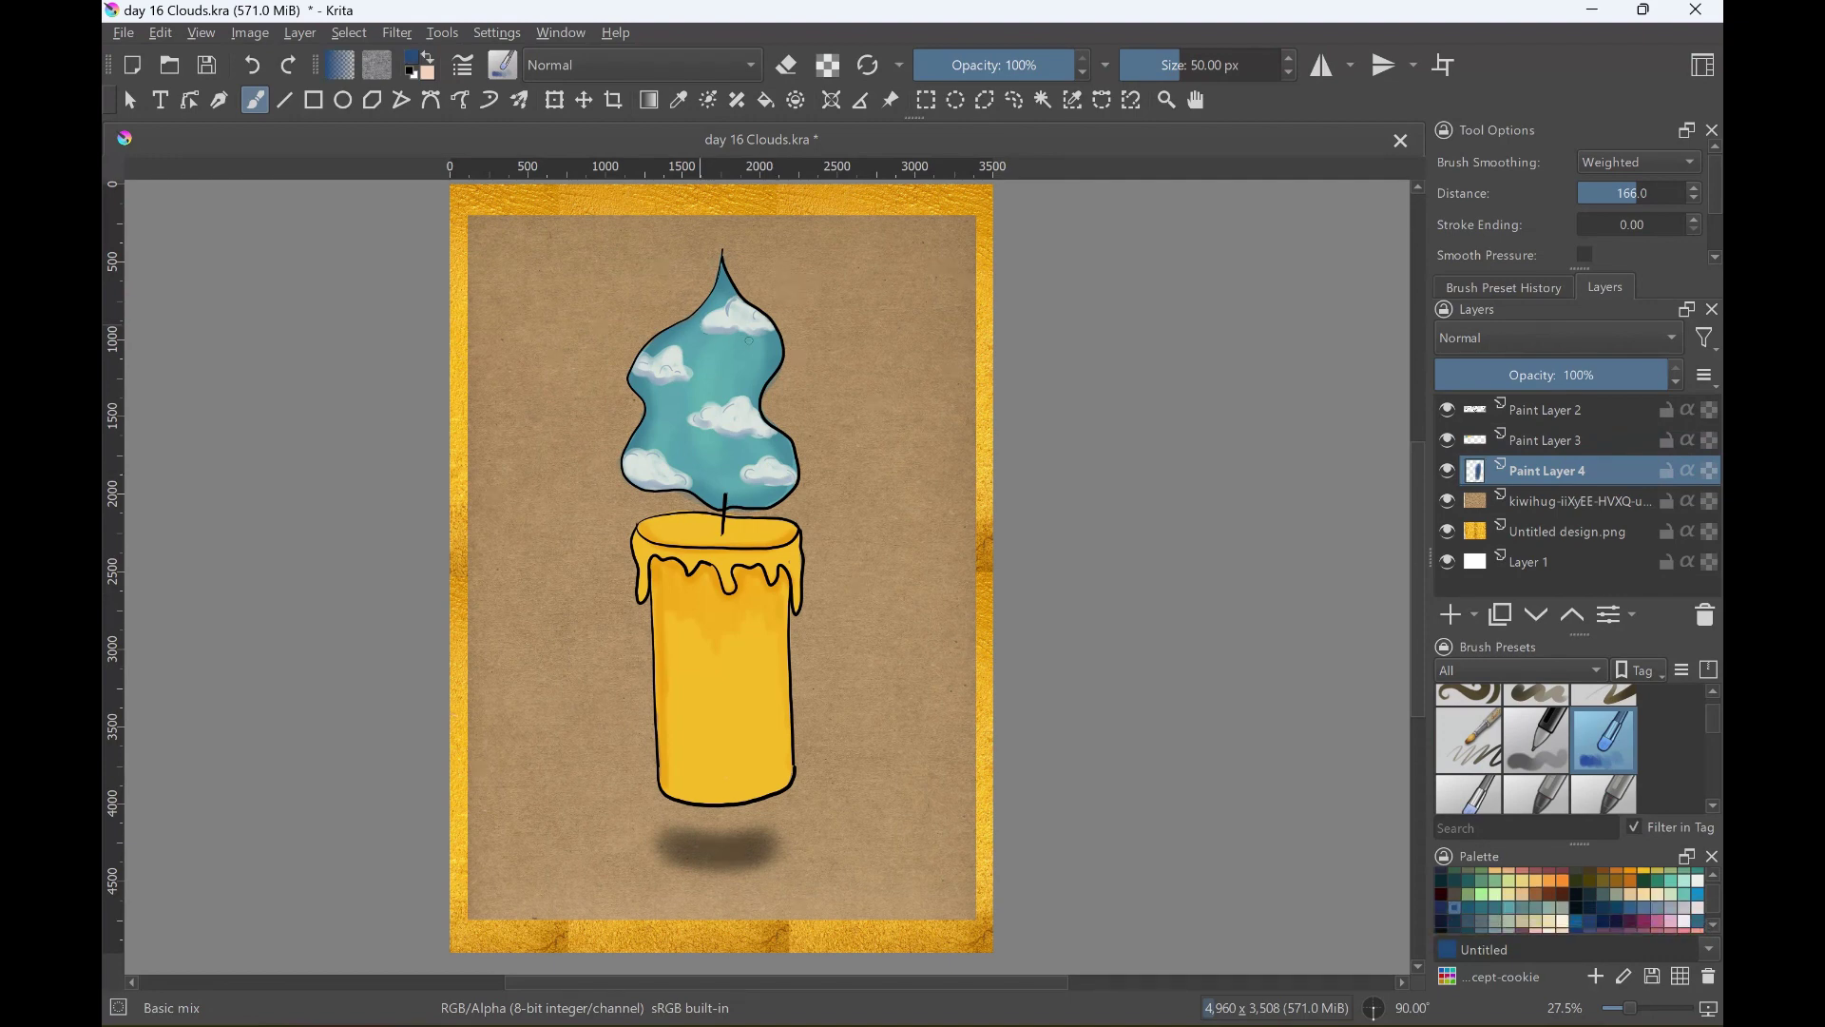
key("Page_Up")
key("Page_Down")
right_click(1617, 470)
key("Escape")
key("shift+Delete")
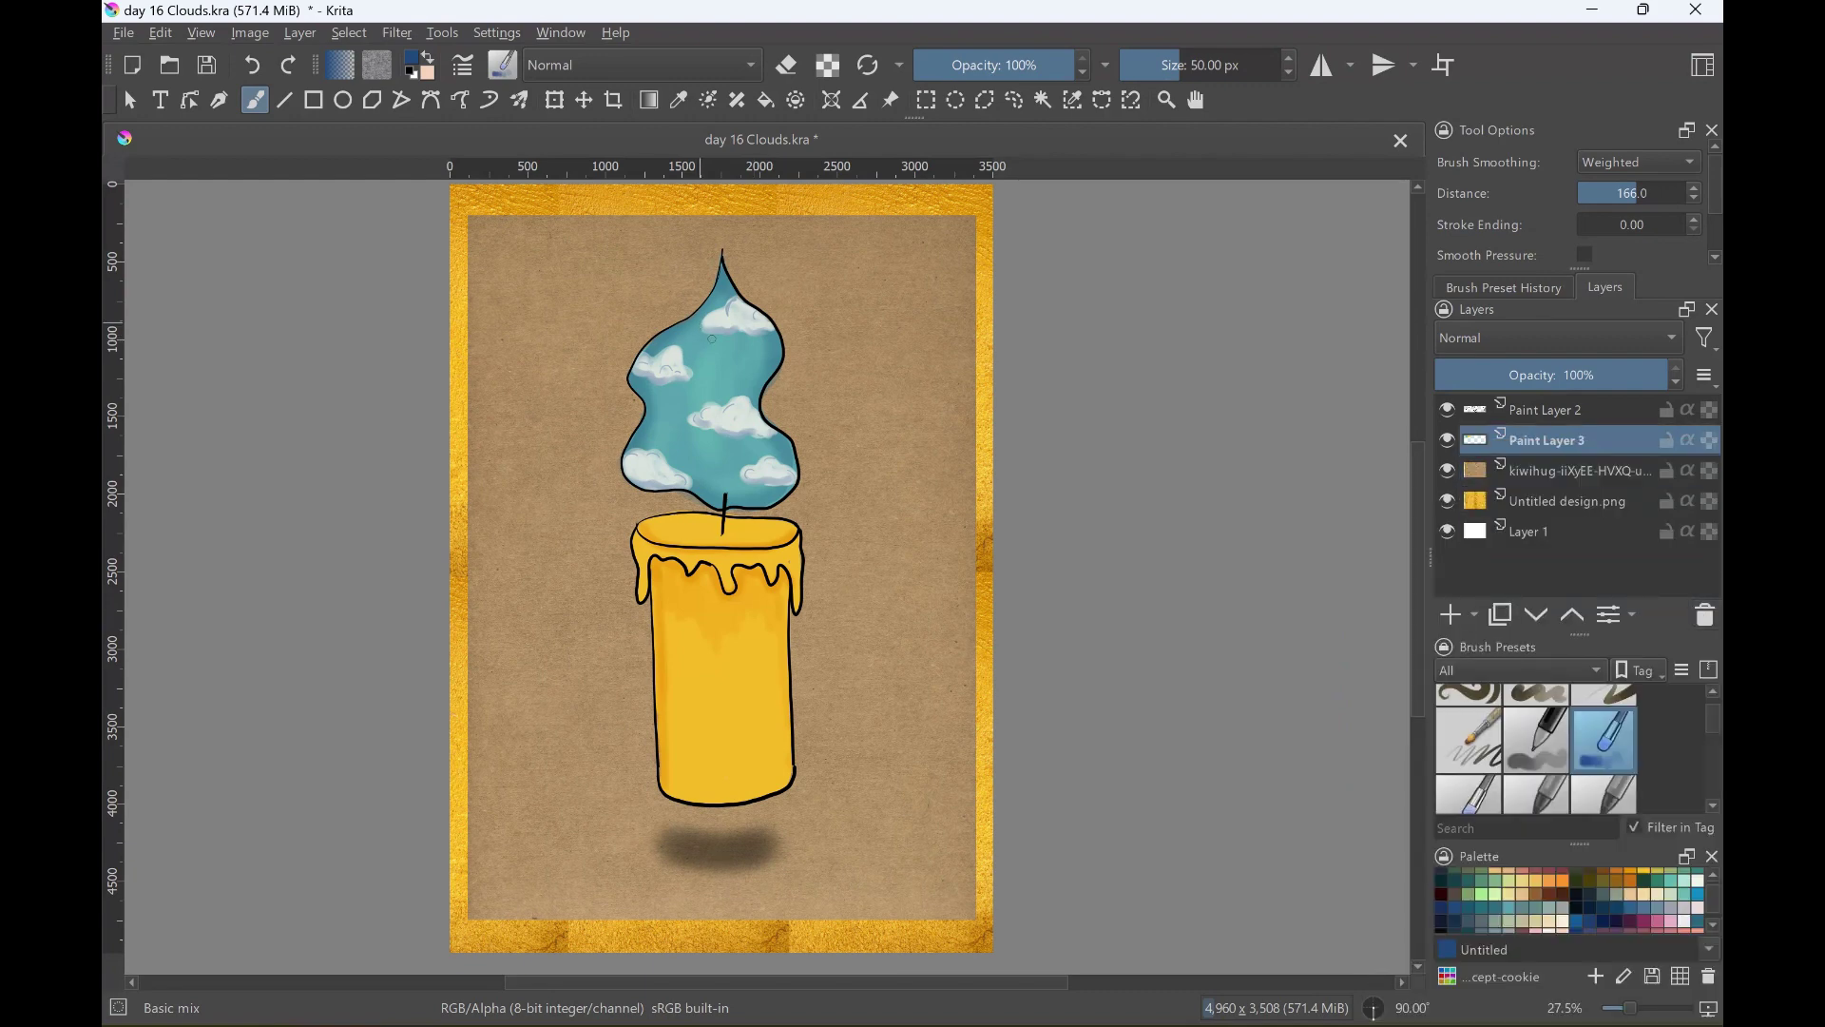
At 56% brush opacity, darken the shadows under the top and left clouds.
key("i")
key("i")
key("i")
key("i")
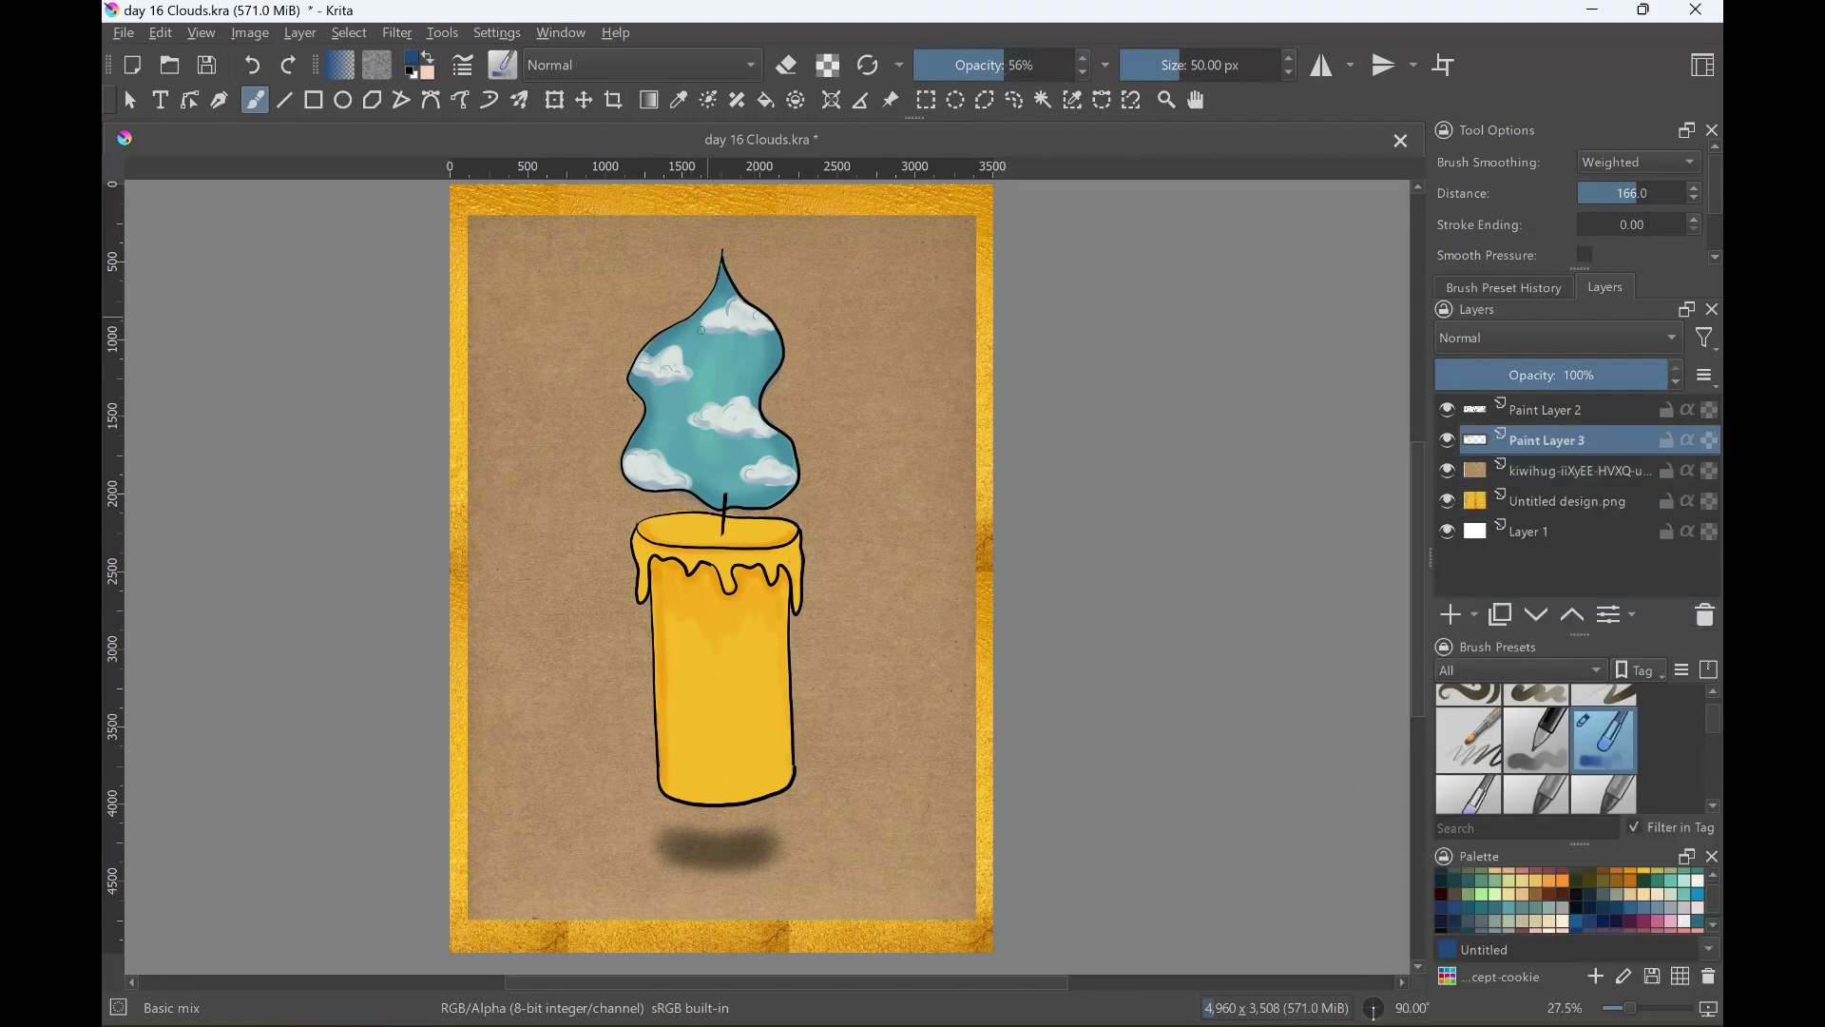
left_click_drag(701, 330, 731, 338)
mouse_move(648, 385)
left_mouse_down()
mouse_move(682, 381)
mouse_move(730, 438)
mouse_move(757, 435)
mouse_move(760, 480)
left_mouse_up()
Paint a light cream highlight on the candle top around the wick and its left edge.
left_click(1657, 894)
mouse_move(710, 524)
left_mouse_down()
mouse_move(750, 529)
mouse_move(708, 532)
left_mouse_up()
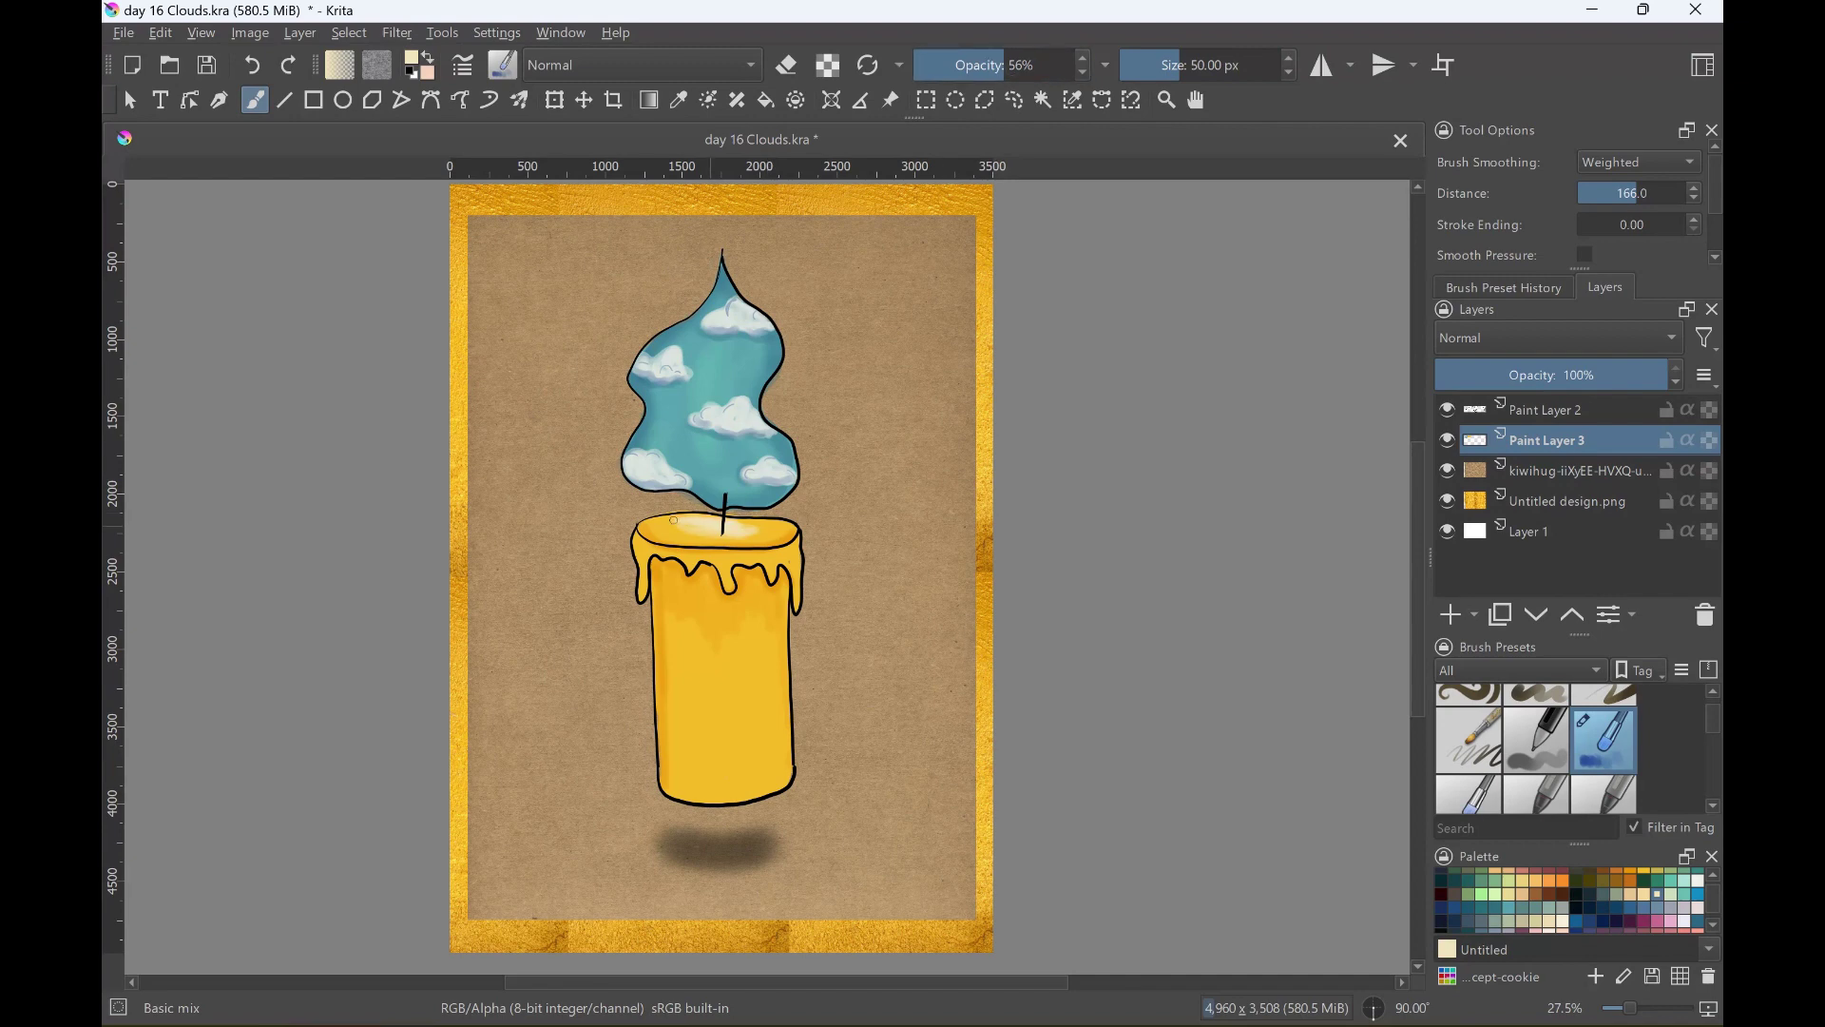
left_click_drag(638, 533, 641, 601)
scroll(723, 571, "up", 5)
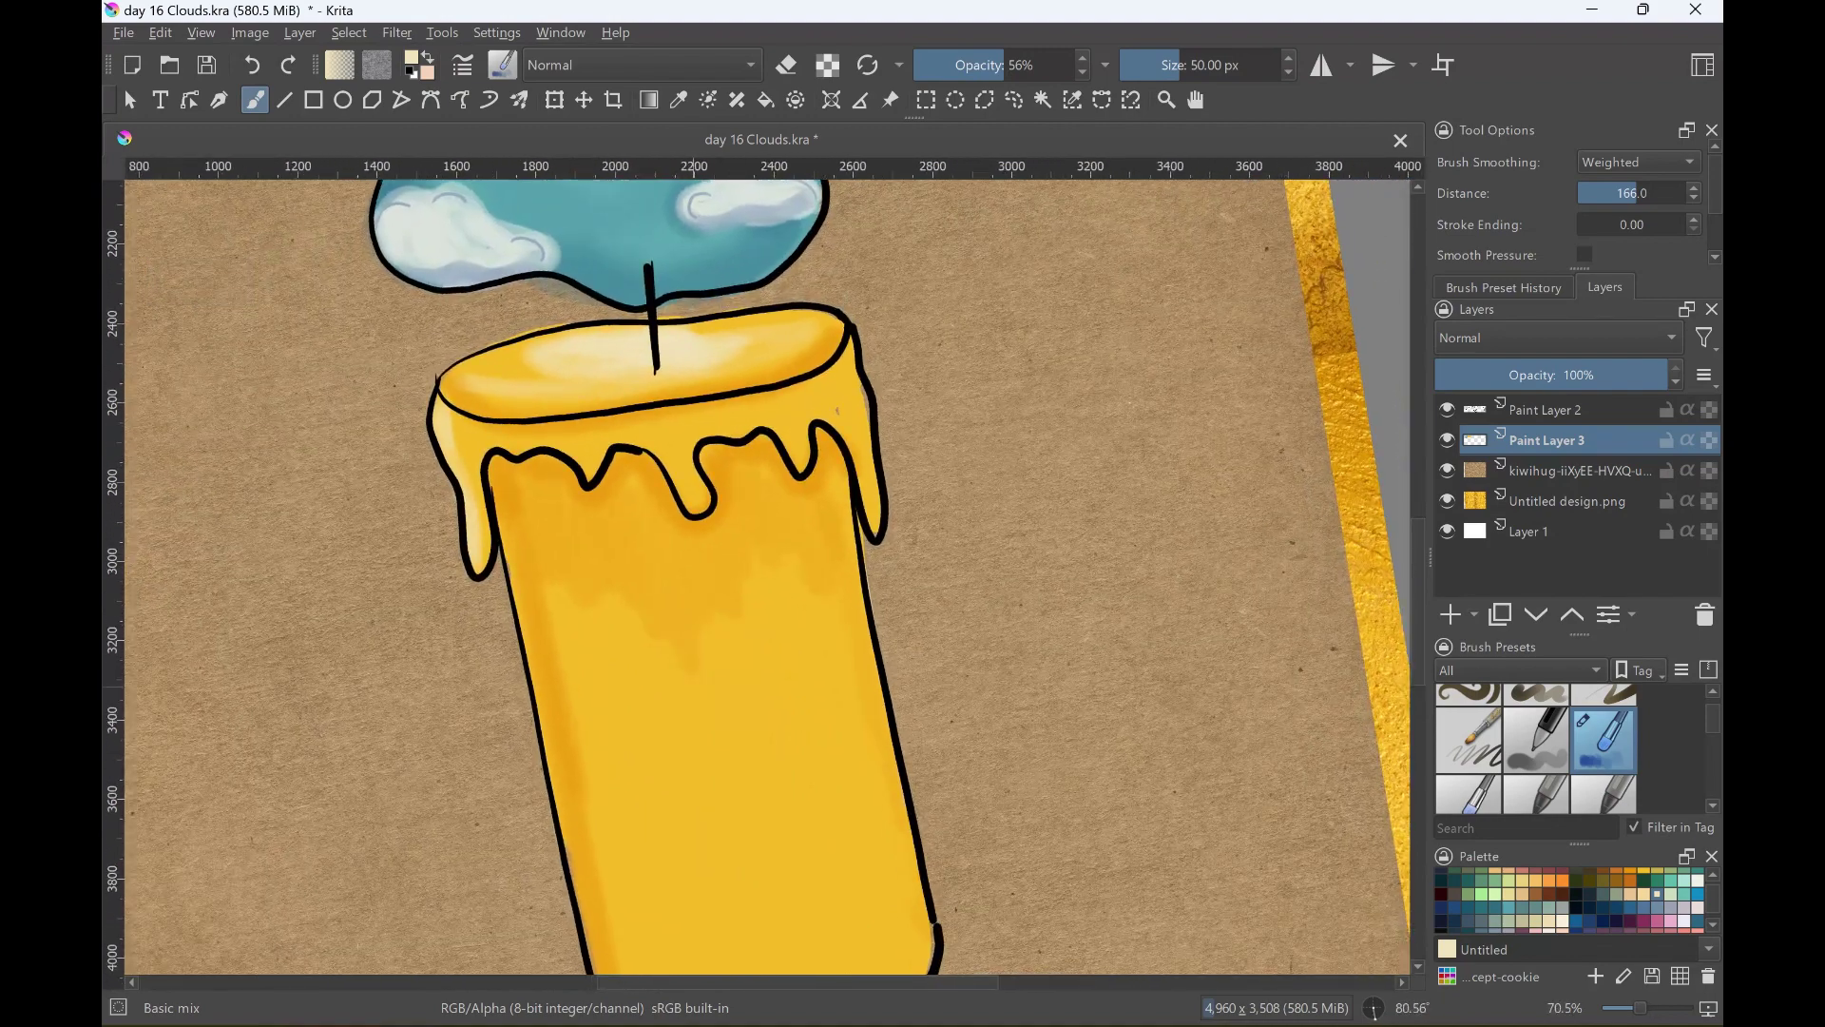
Brighten the candle's right rim in sampled yellow, then erase stray yellow over the rim outline.
left_click(833, 408, "ctrl")
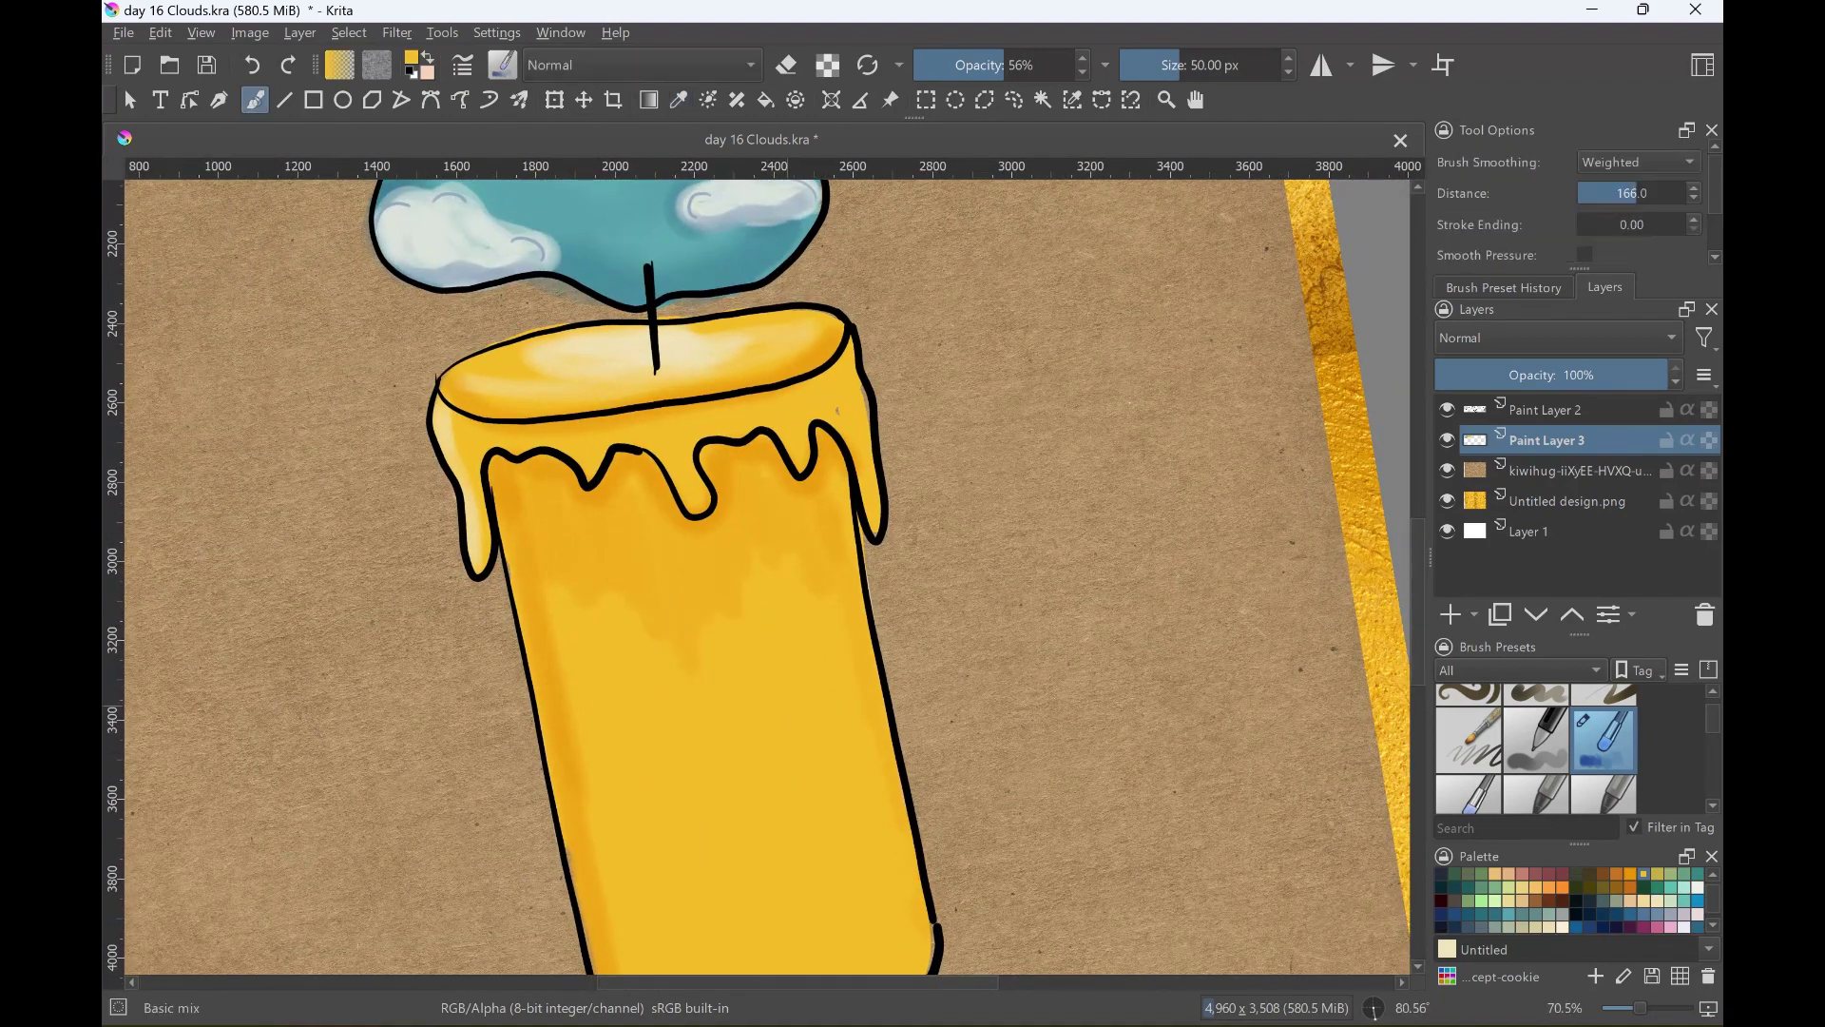
left_click_drag(863, 442, 825, 322)
key("e")
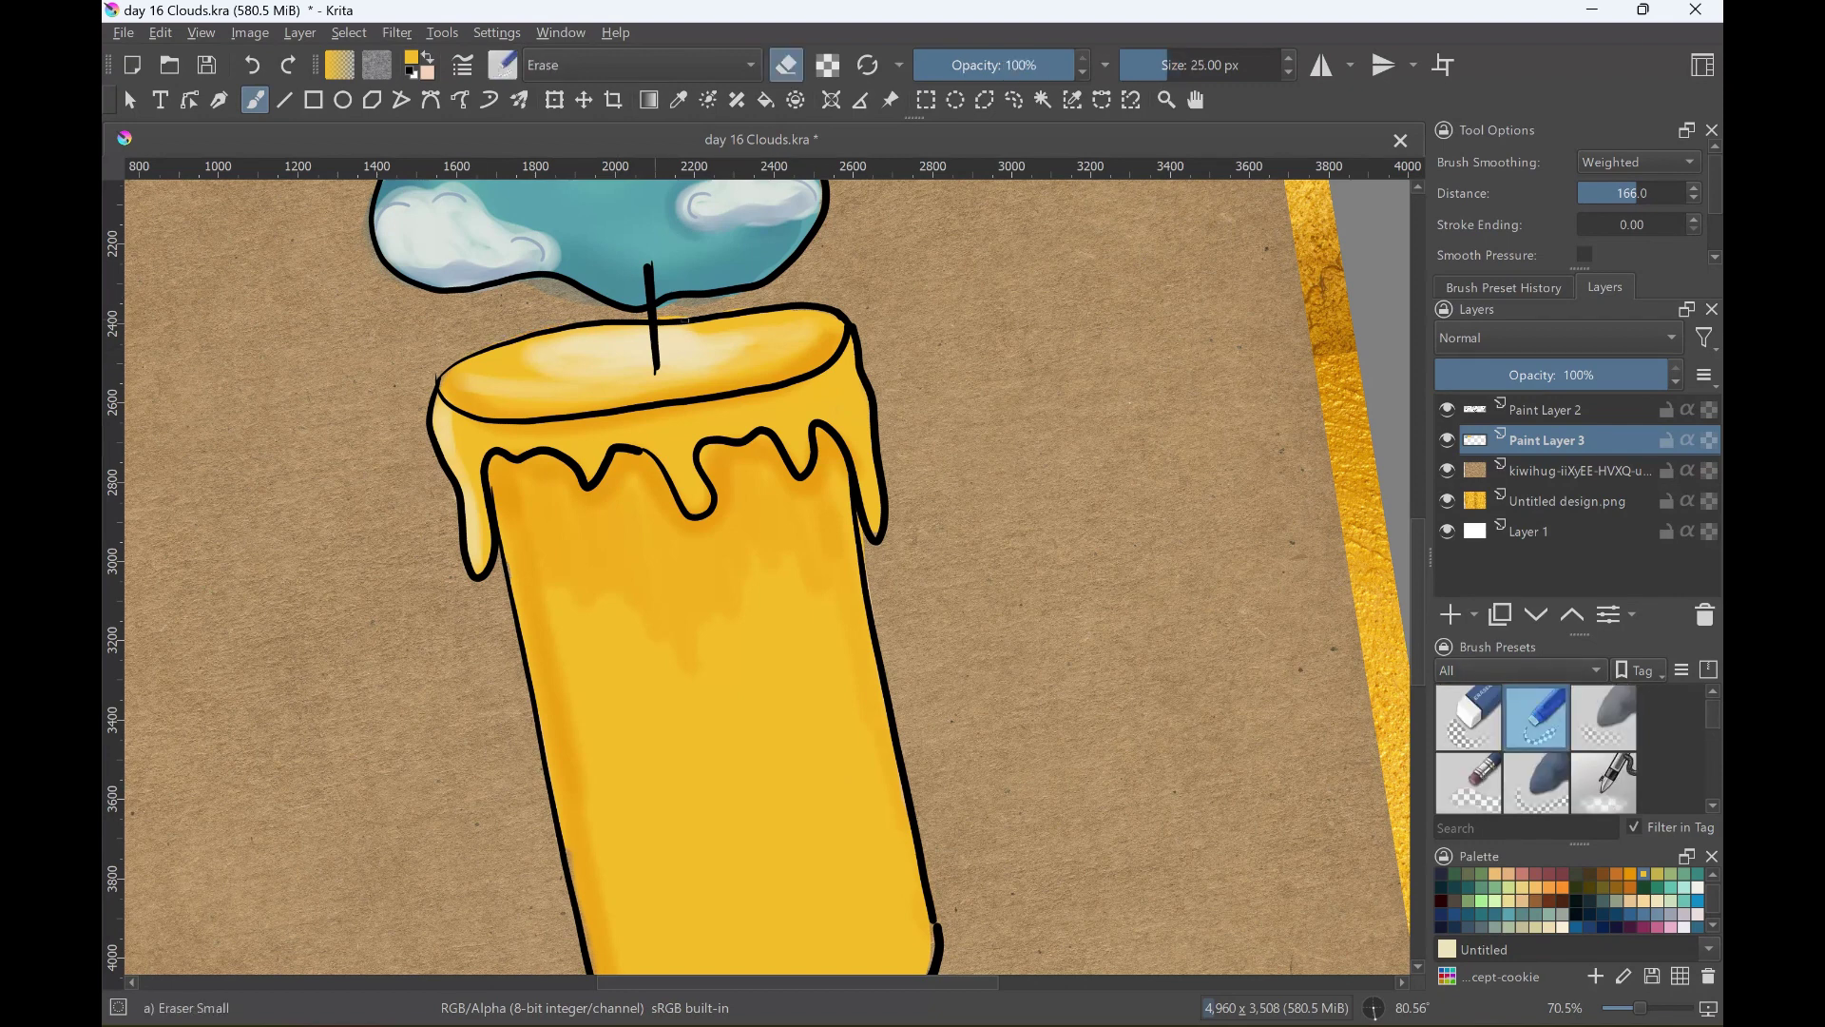
left_click_drag(683, 320, 747, 292)
Erase the teal smudges outside the flame outline and check the flame tip and gold border.
left_click_drag(538, 297, 578, 285)
left_click_drag(761, 476, 884, 822)
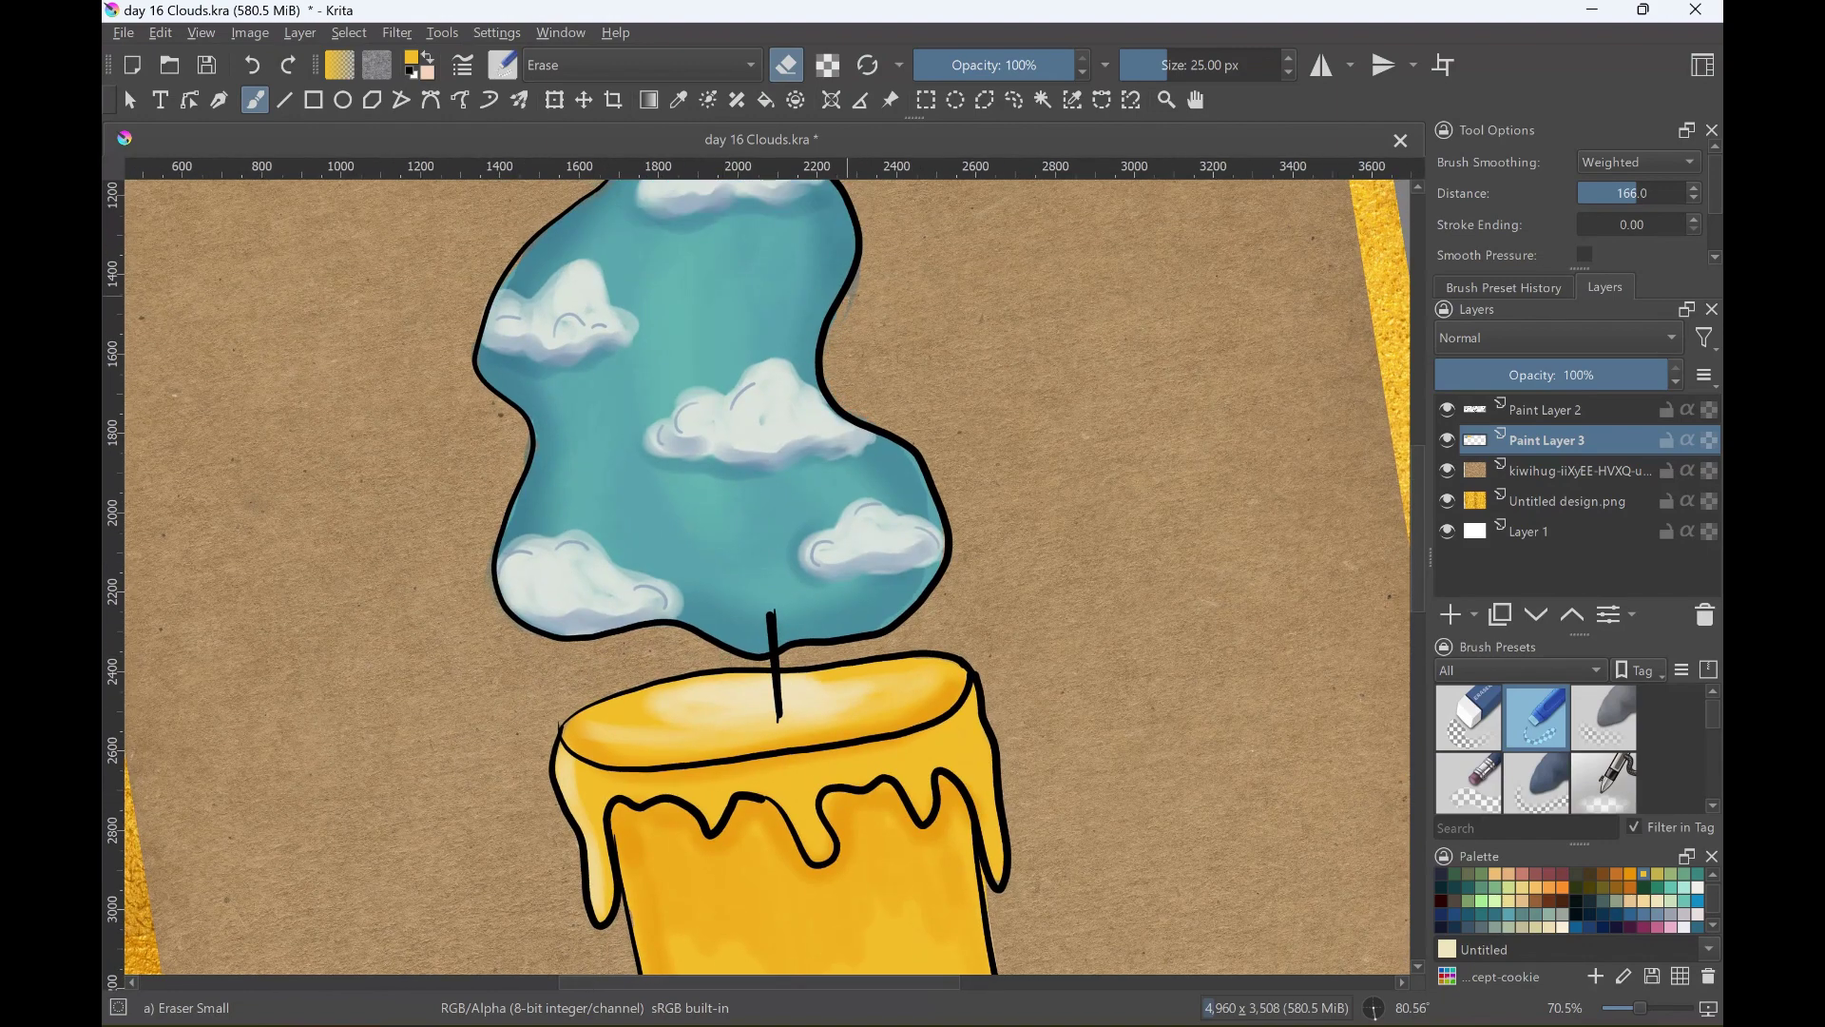
left_click_drag(852, 277, 855, 300)
left_click_drag(528, 436, 529, 465)
left_click_drag(760, 475, 807, 649)
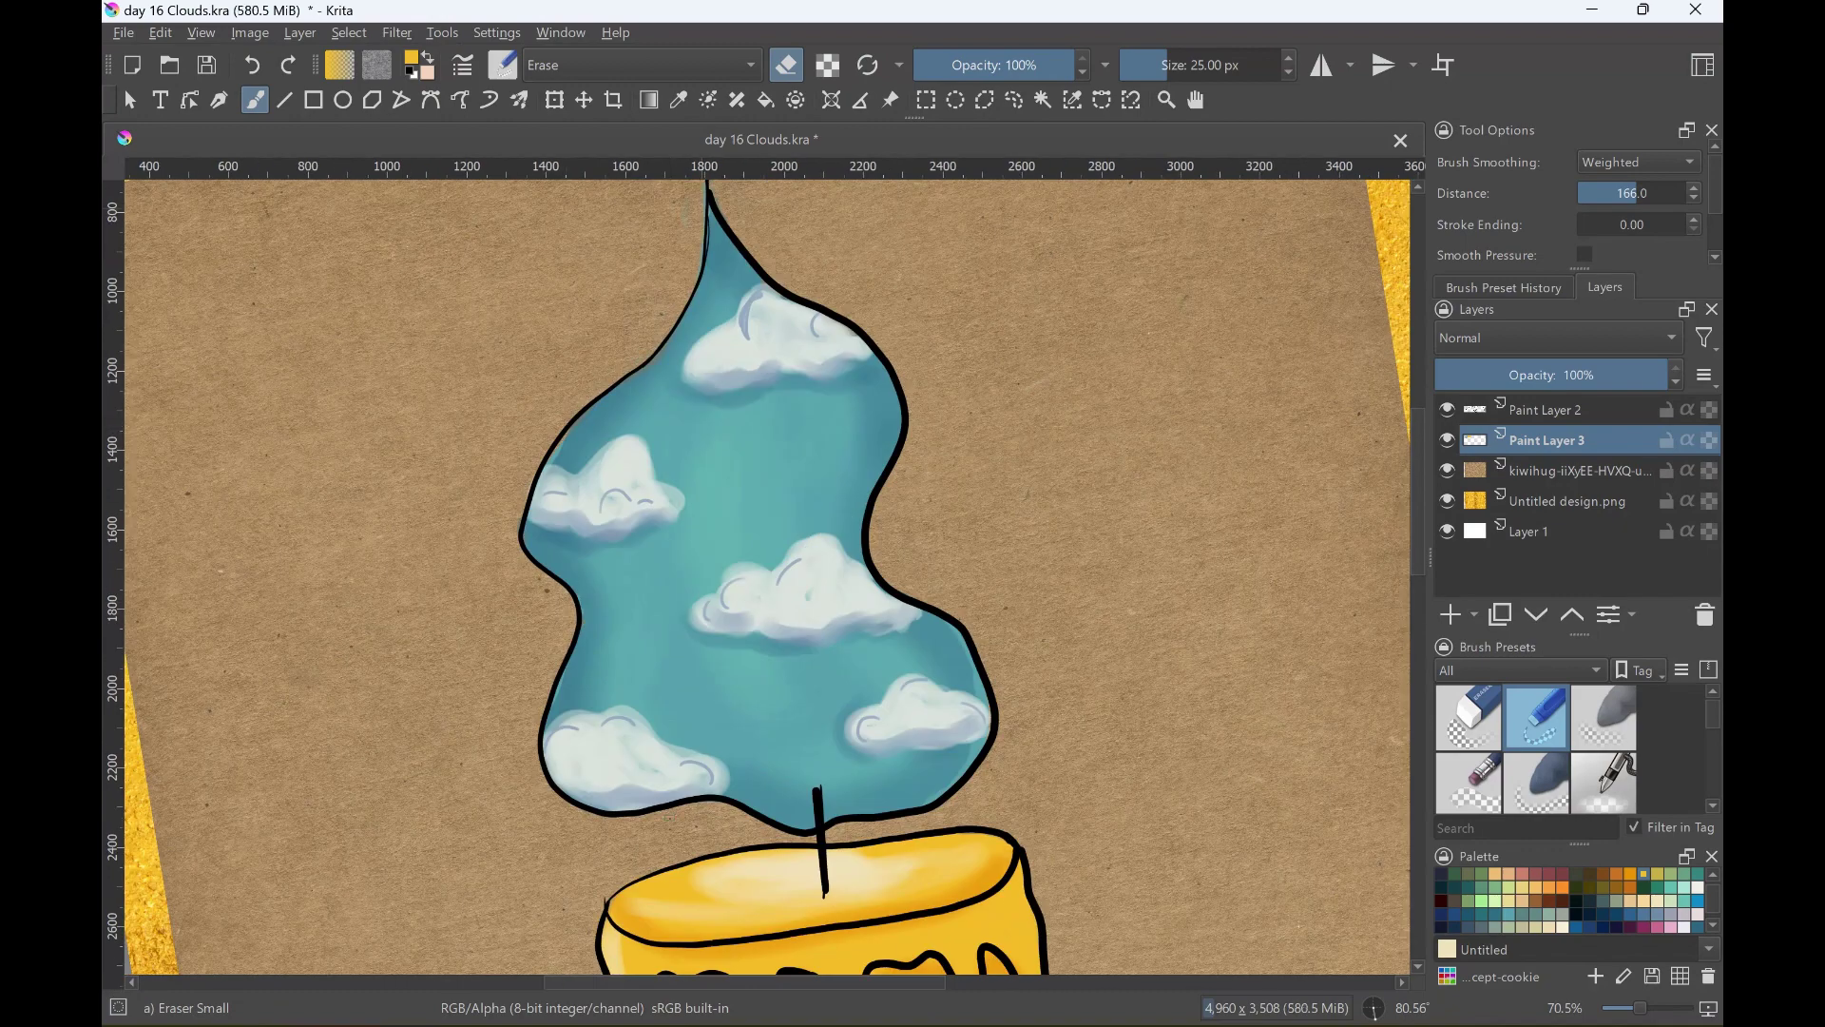
left_click_drag(760, 475, 756, 640)
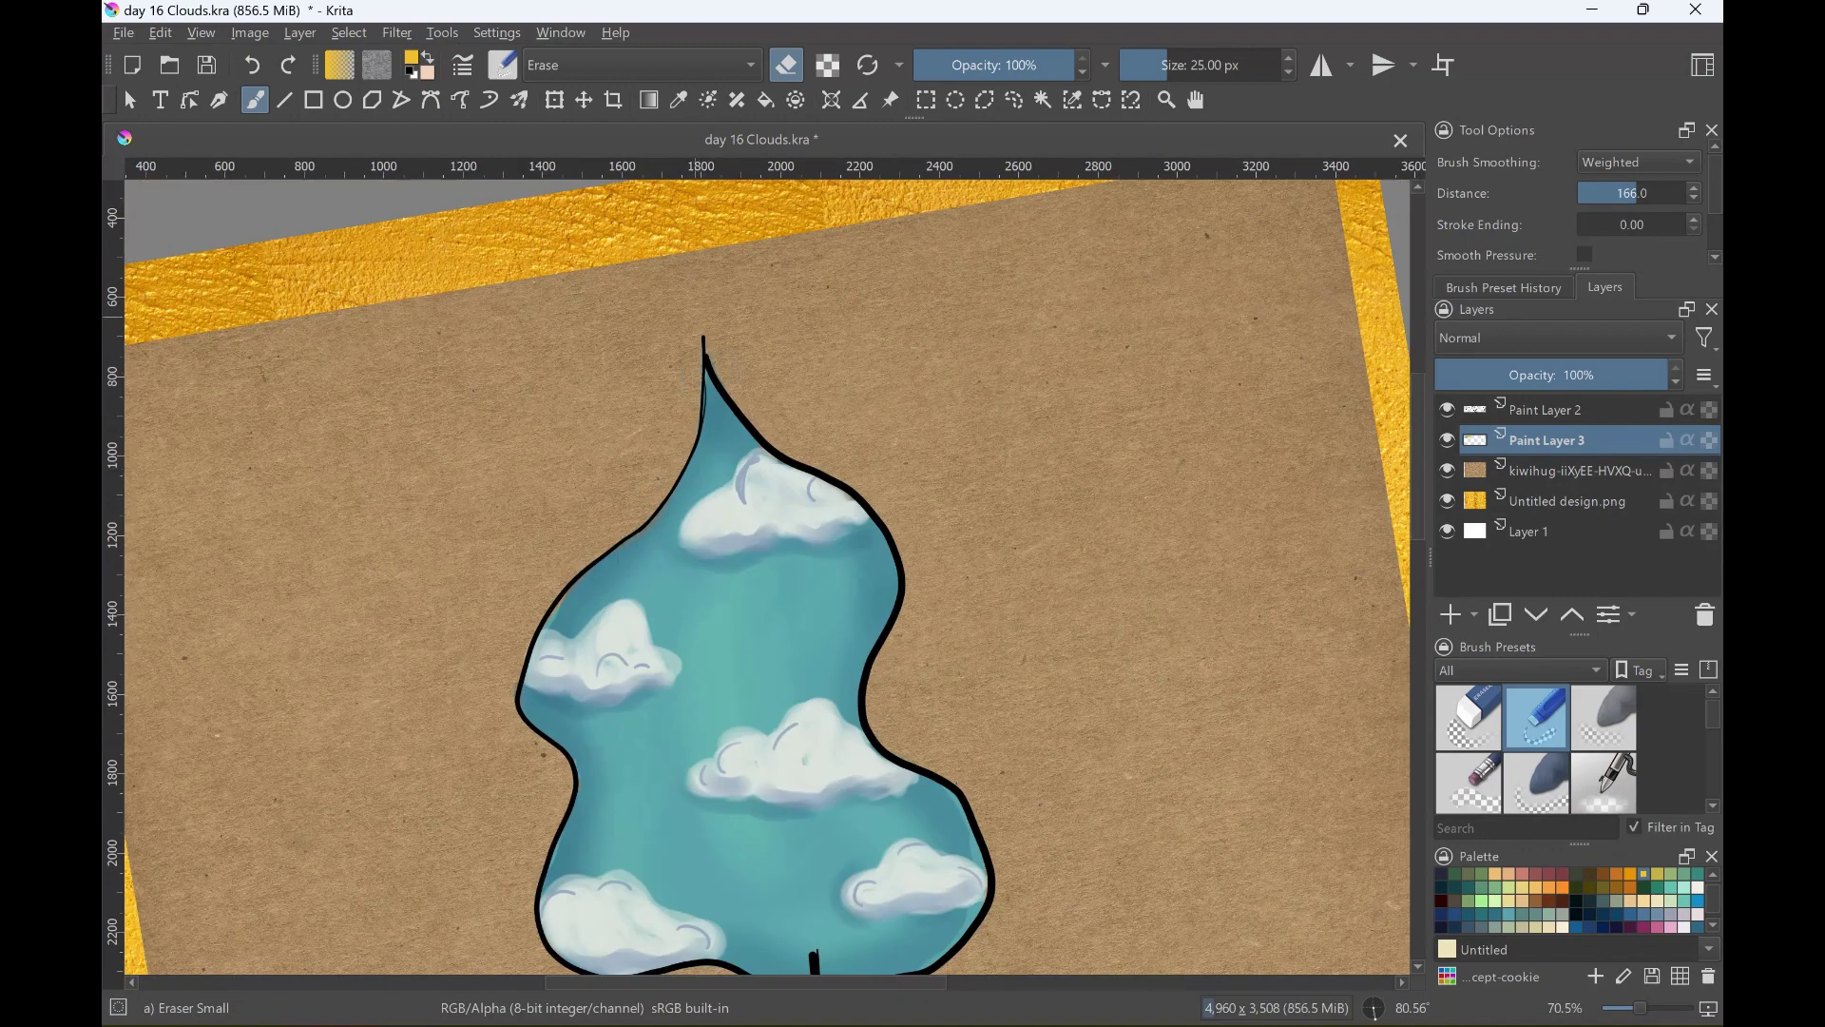
left_click_drag(789, 760, 817, 190)
key("slash")
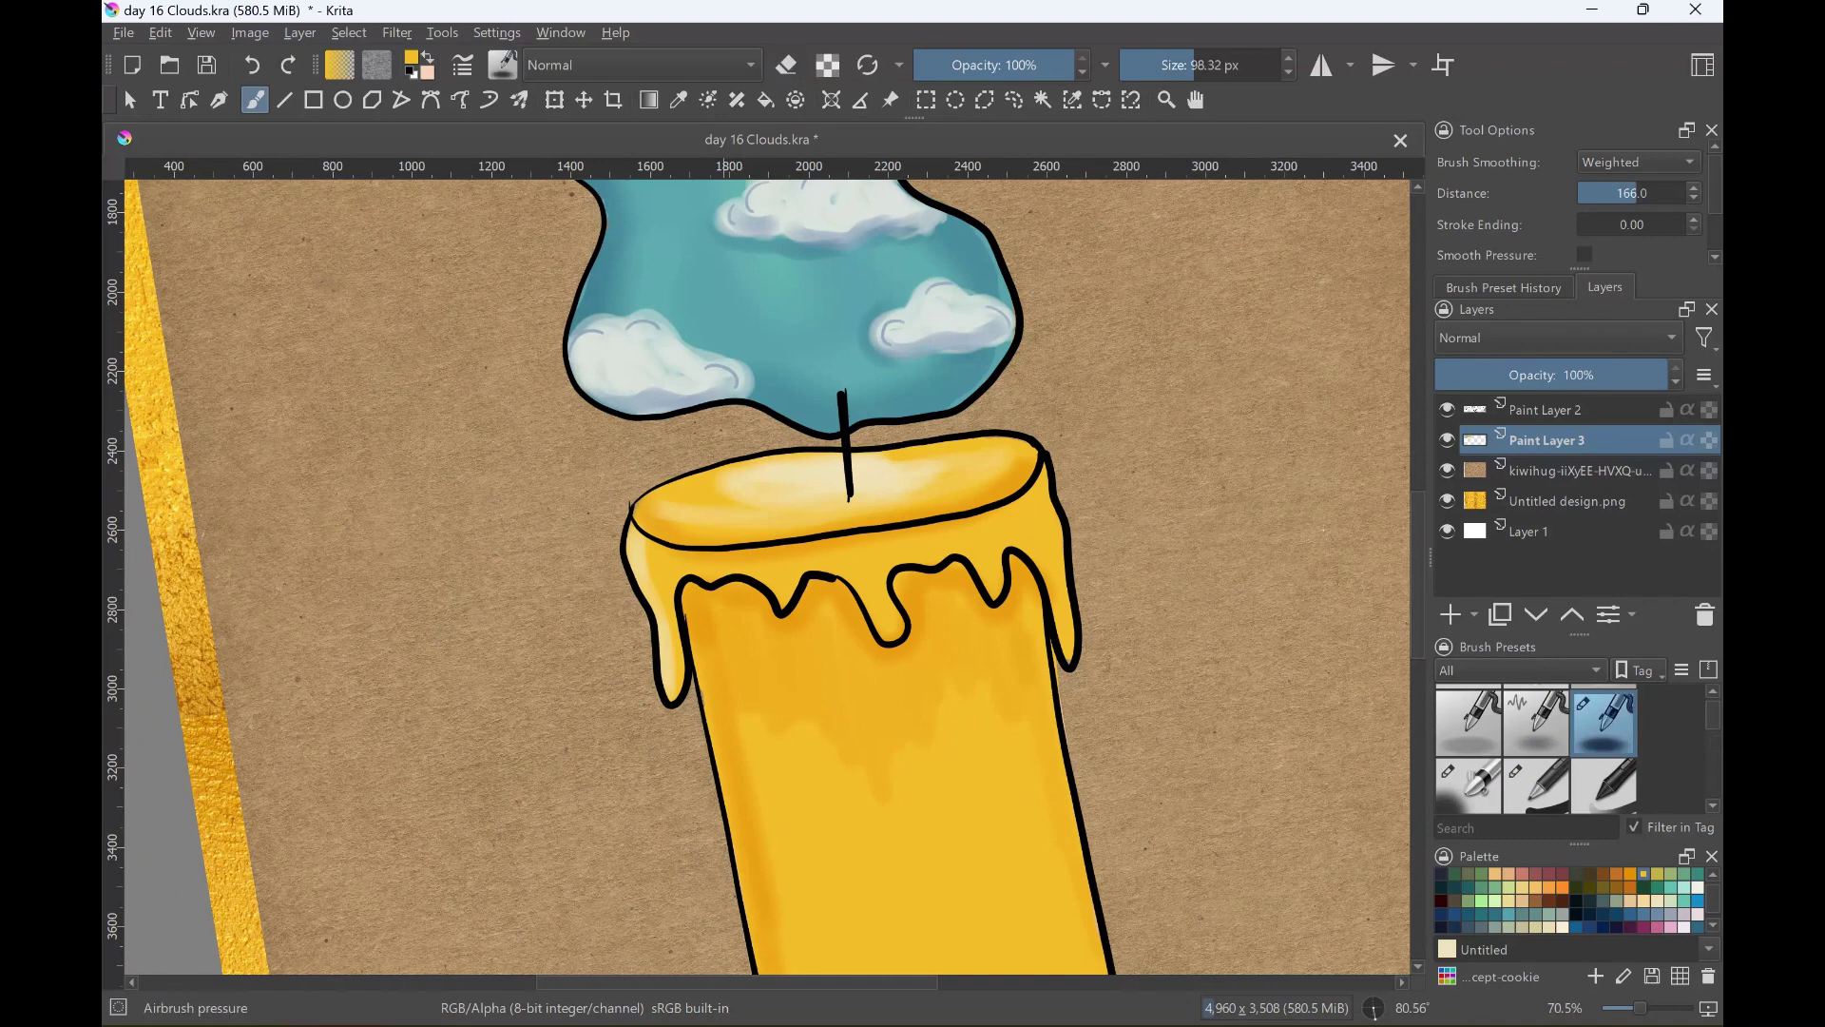
Set the airbrush to about 45 px and add faint tint along the right rim and drips.
left_click_drag(1195, 64, 1158, 65)
left_click_drag(1046, 503, 1066, 561)
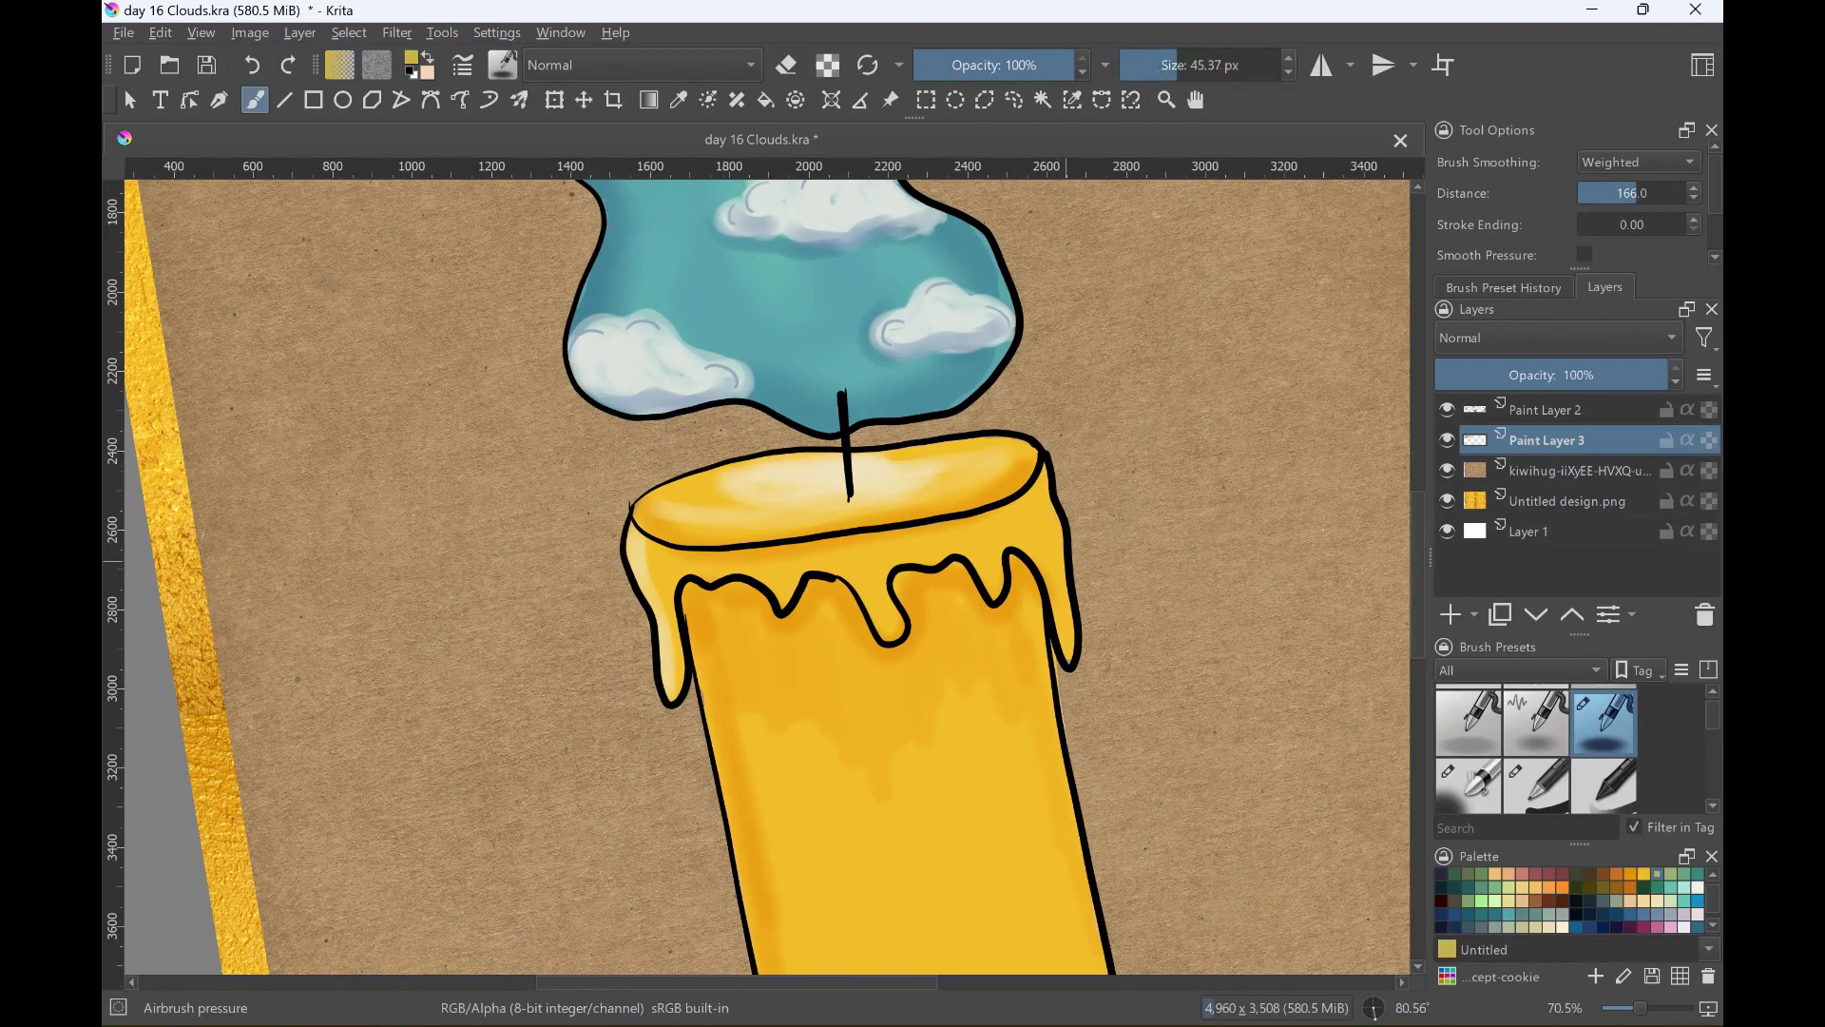
left_click_drag(1036, 480, 1048, 528)
left_click_drag(1031, 490, 1068, 616)
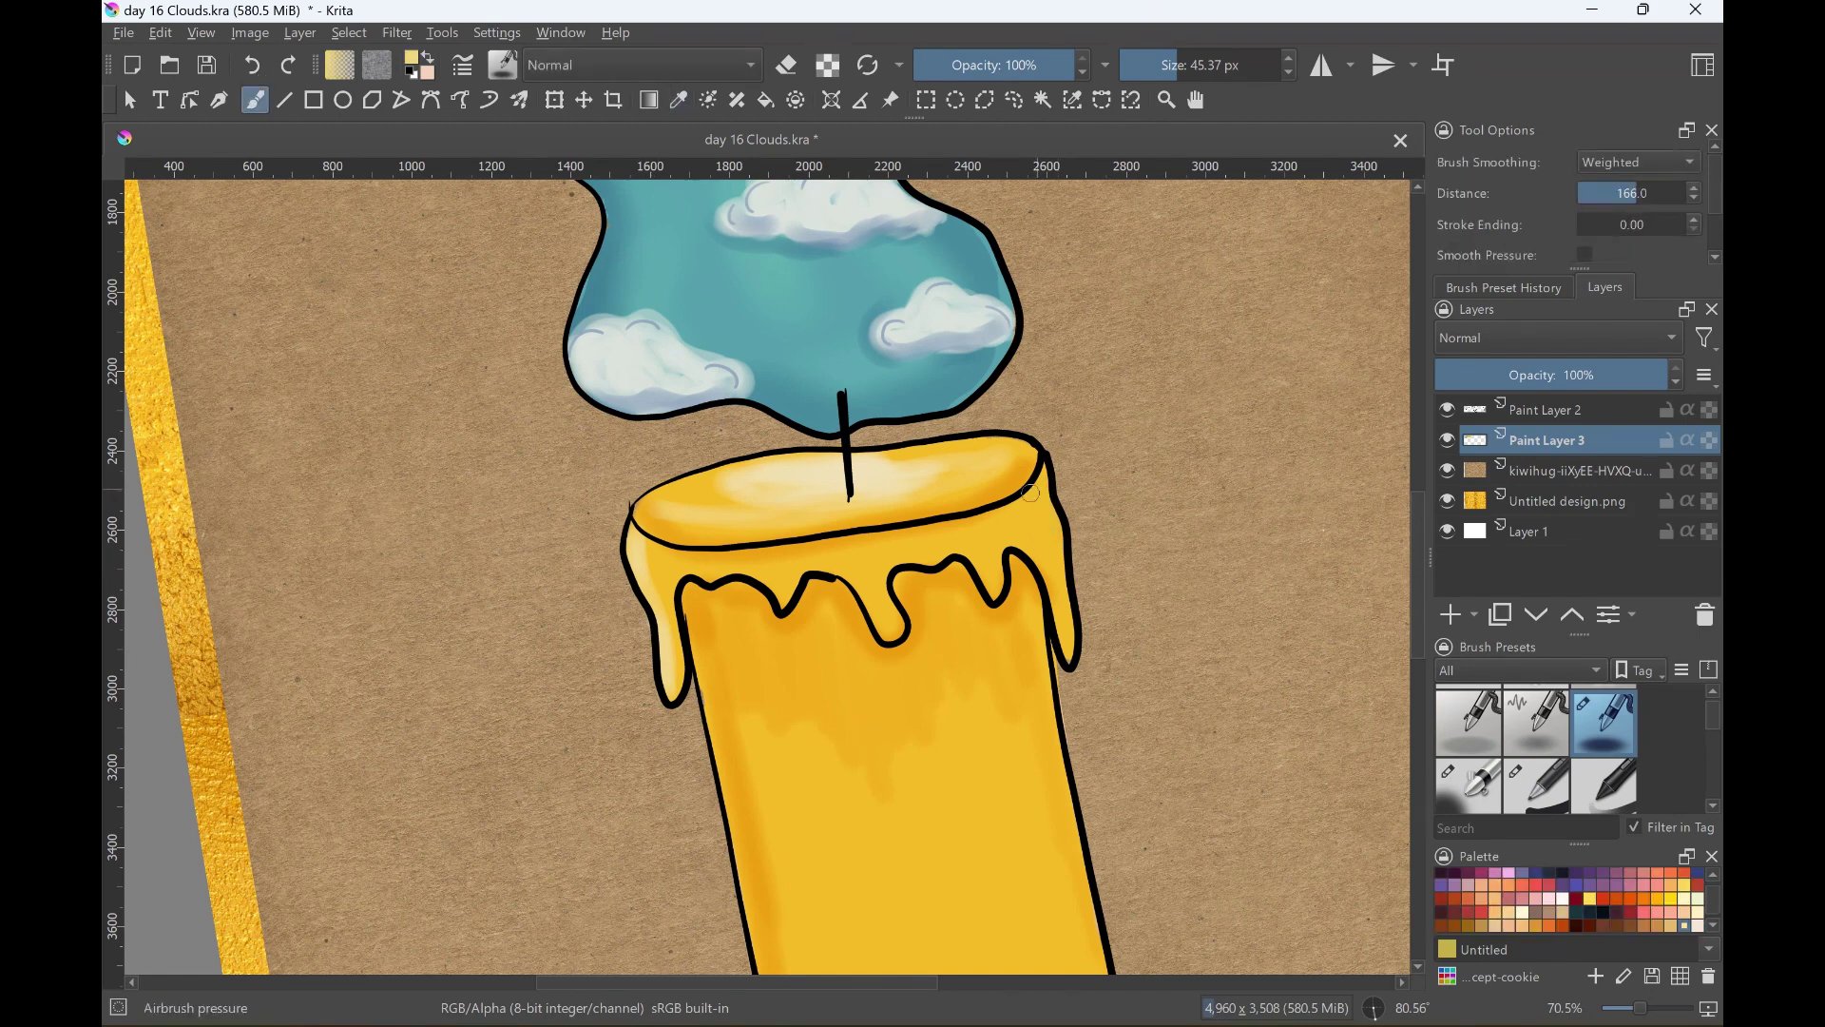
left_click_drag(770, 583, 897, 641)
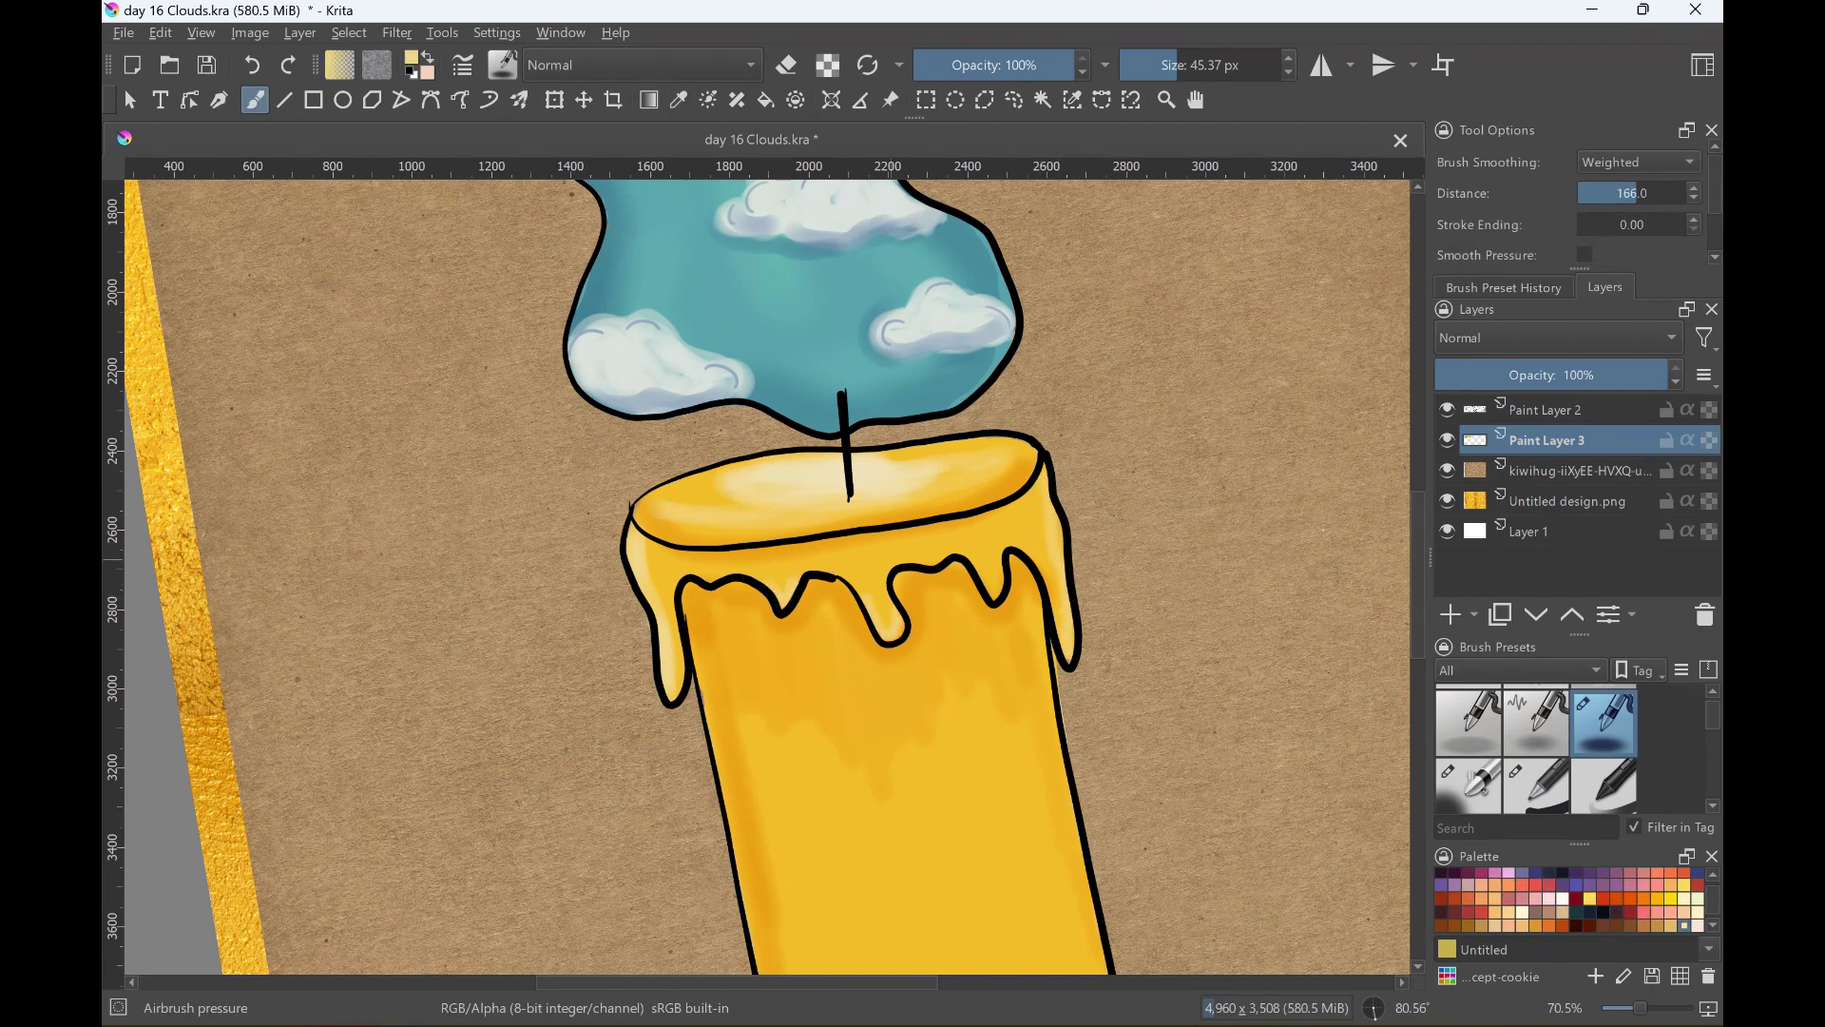
left_click_drag(974, 561, 996, 594)
Choose an orange painting colour from the palette and return to the airbrush.
key("slash")
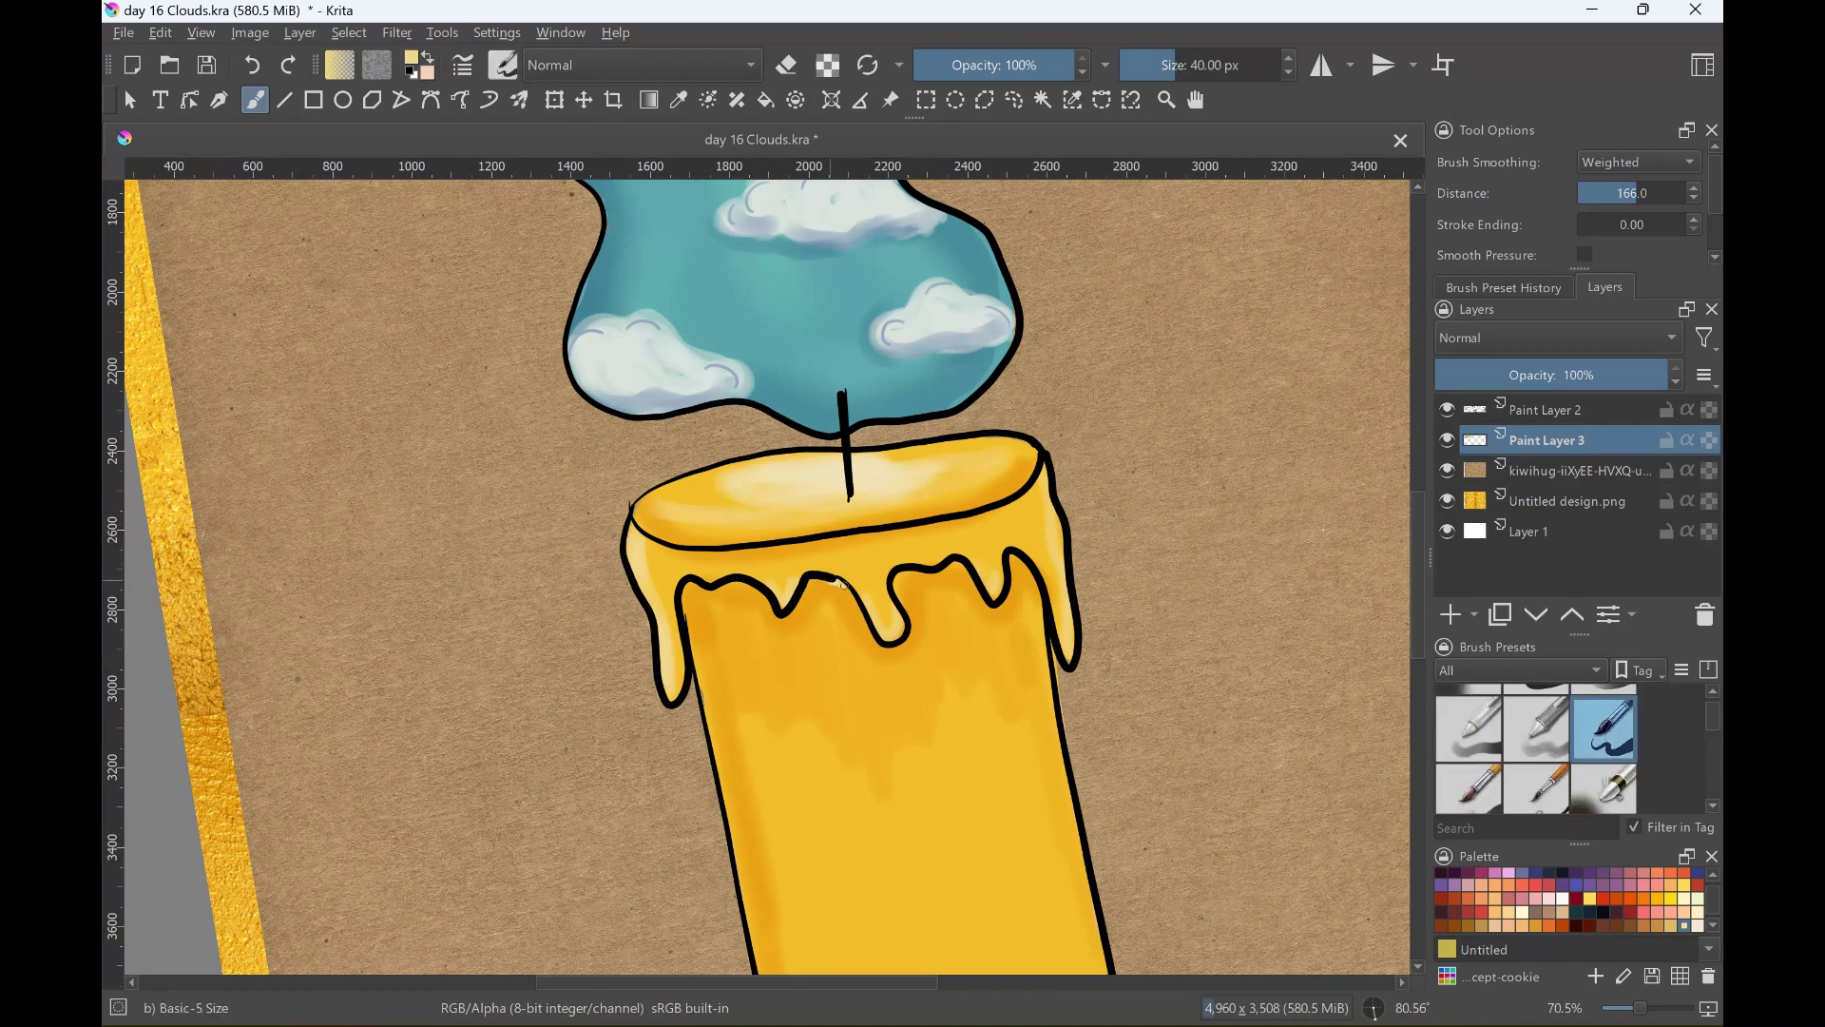
key("d")
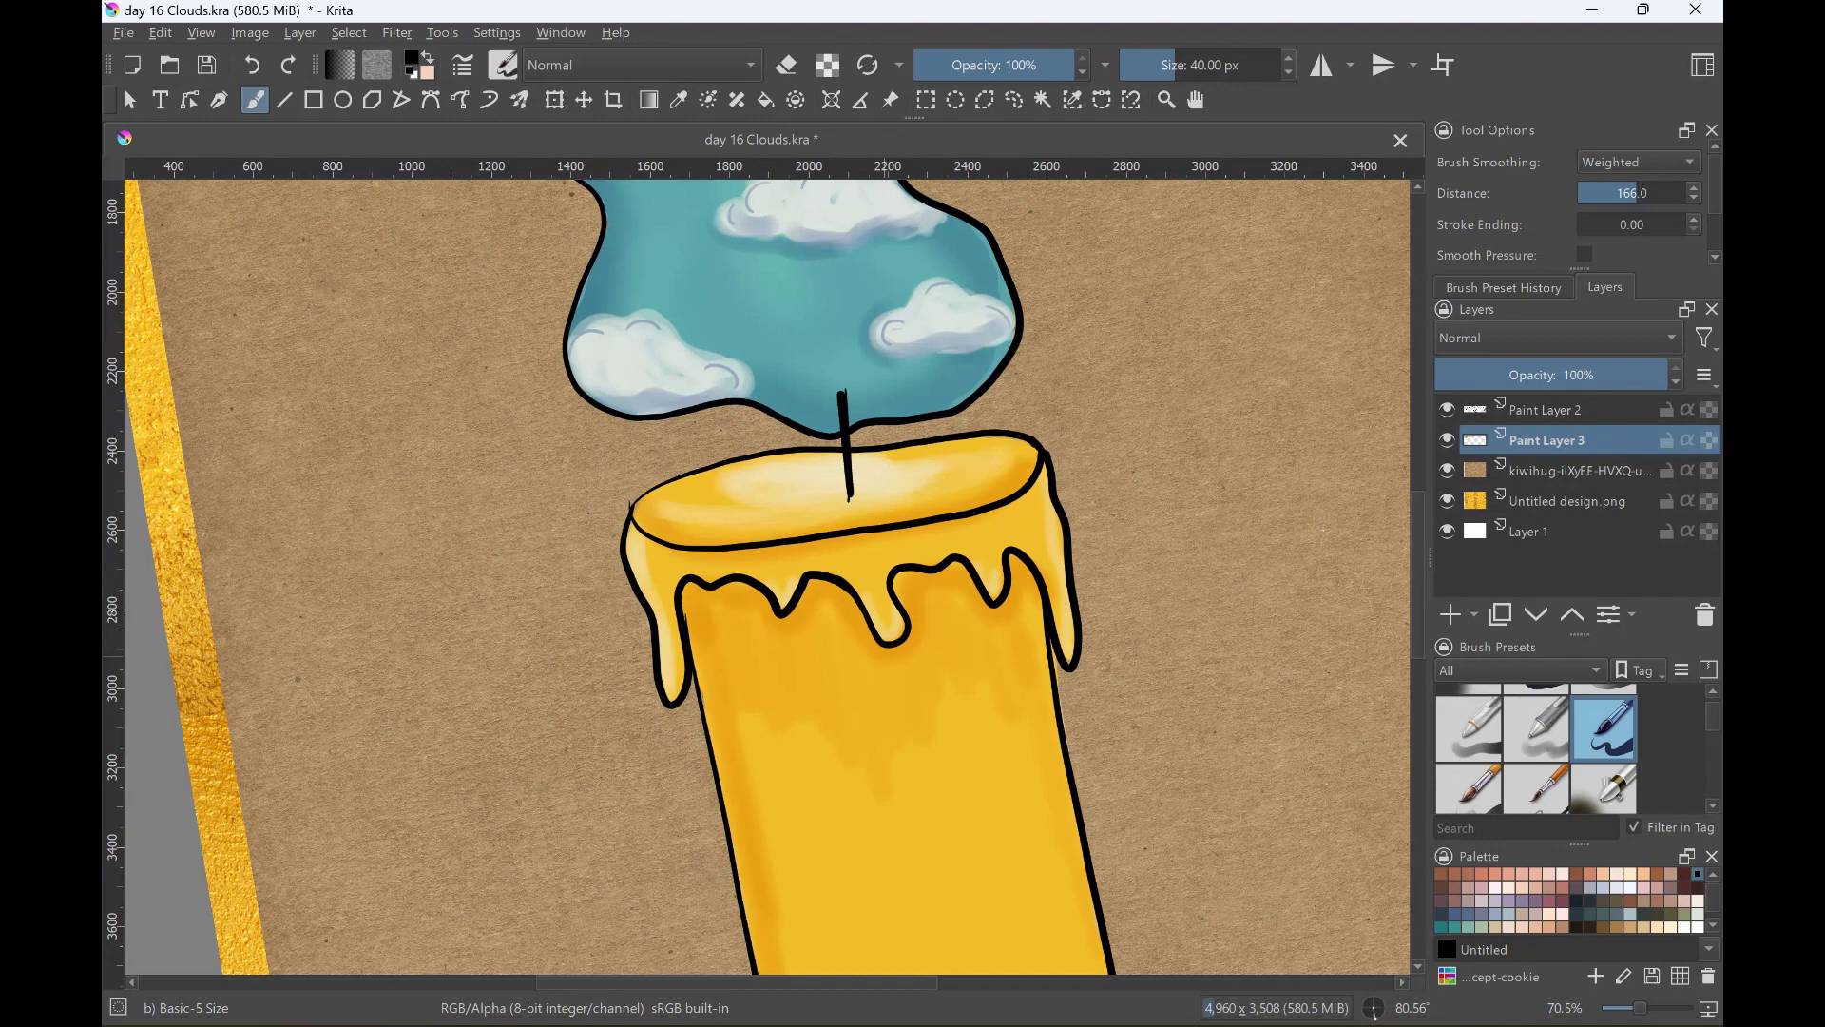
scroll(1569, 898, "down", 2)
scroll(1568, 899, "up", 1)
scroll(1569, 898, "down", 1)
left_click(1616, 917)
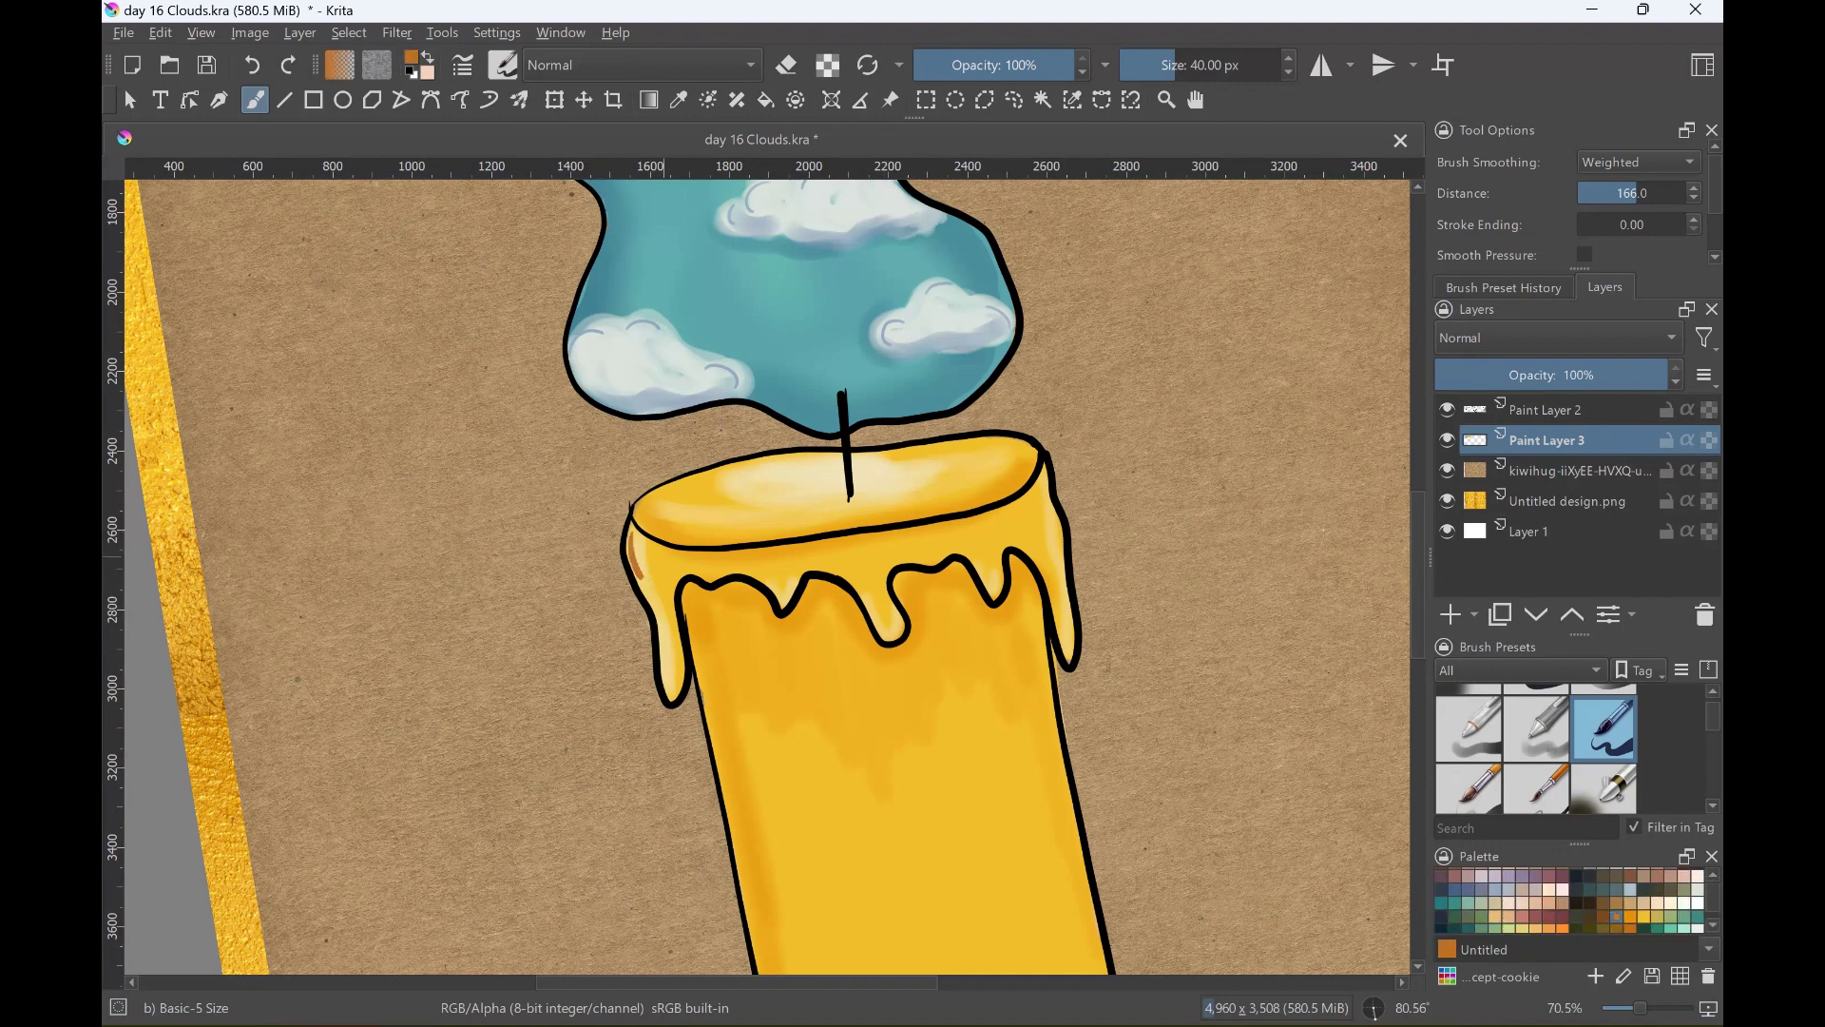
scroll(1535, 751, "up", 3)
scroll(1535, 751, "down", 3)
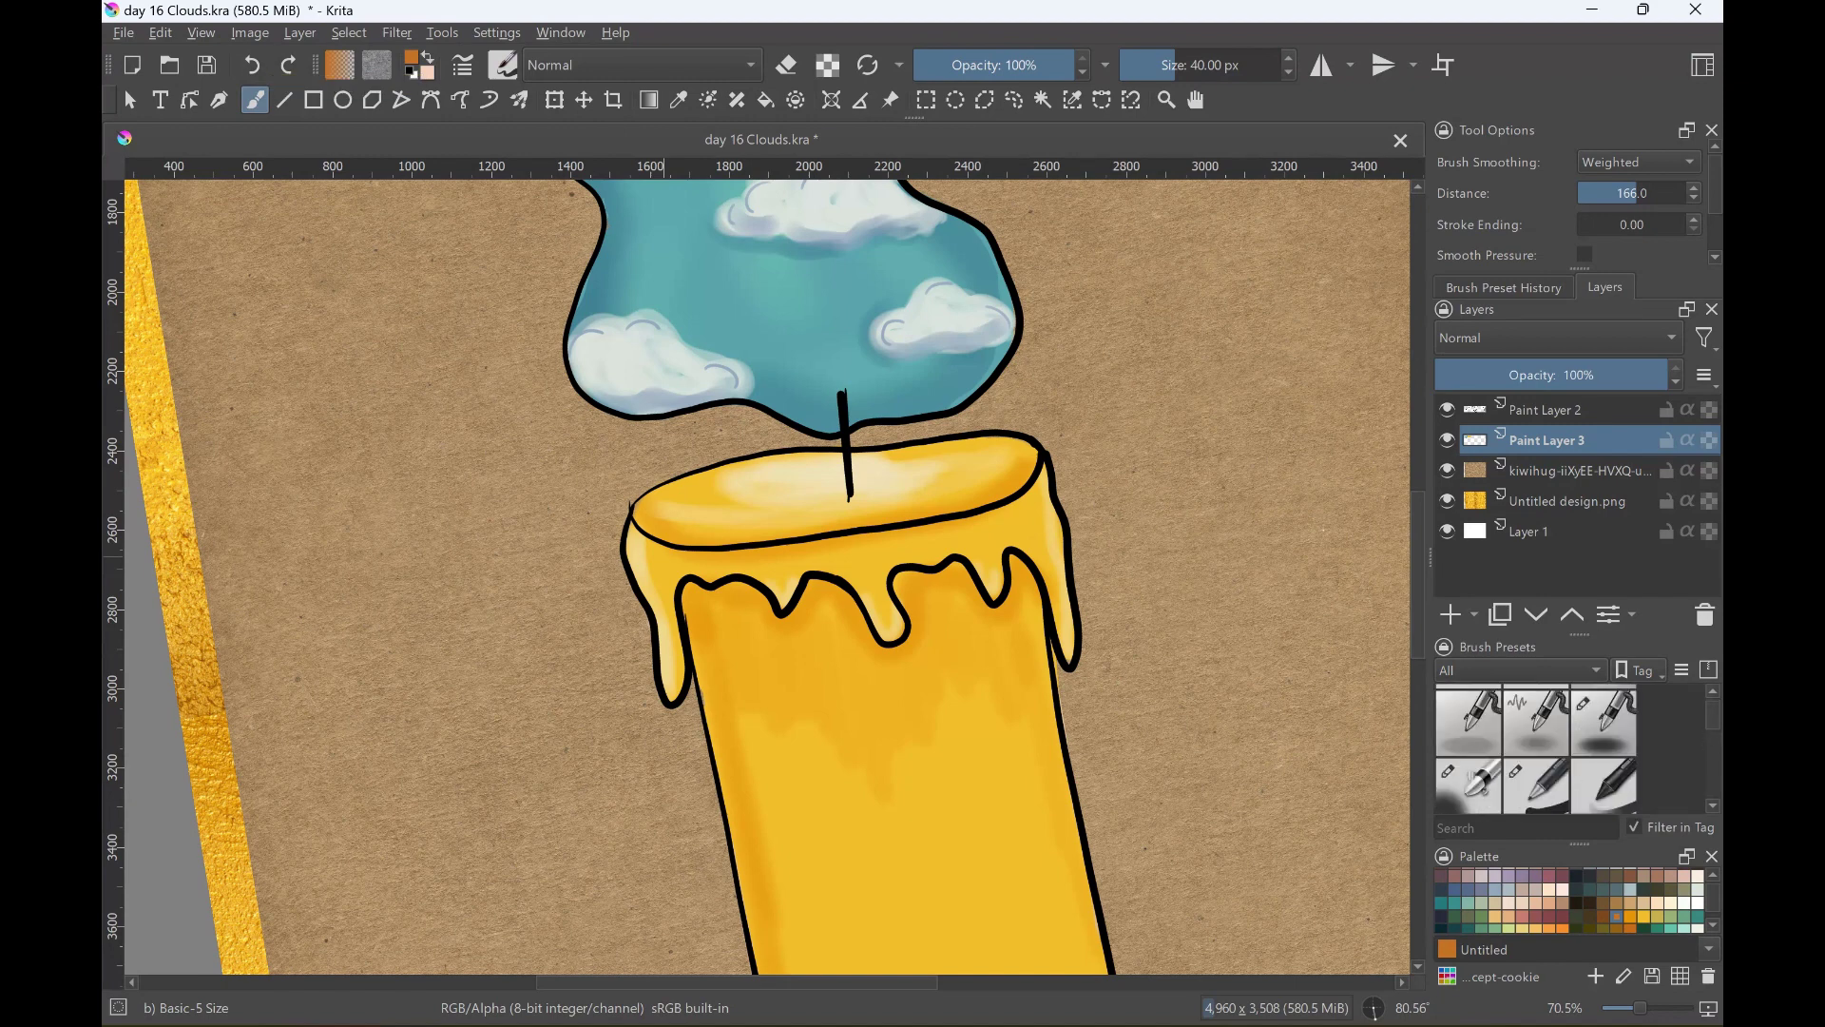
left_click(1603, 721)
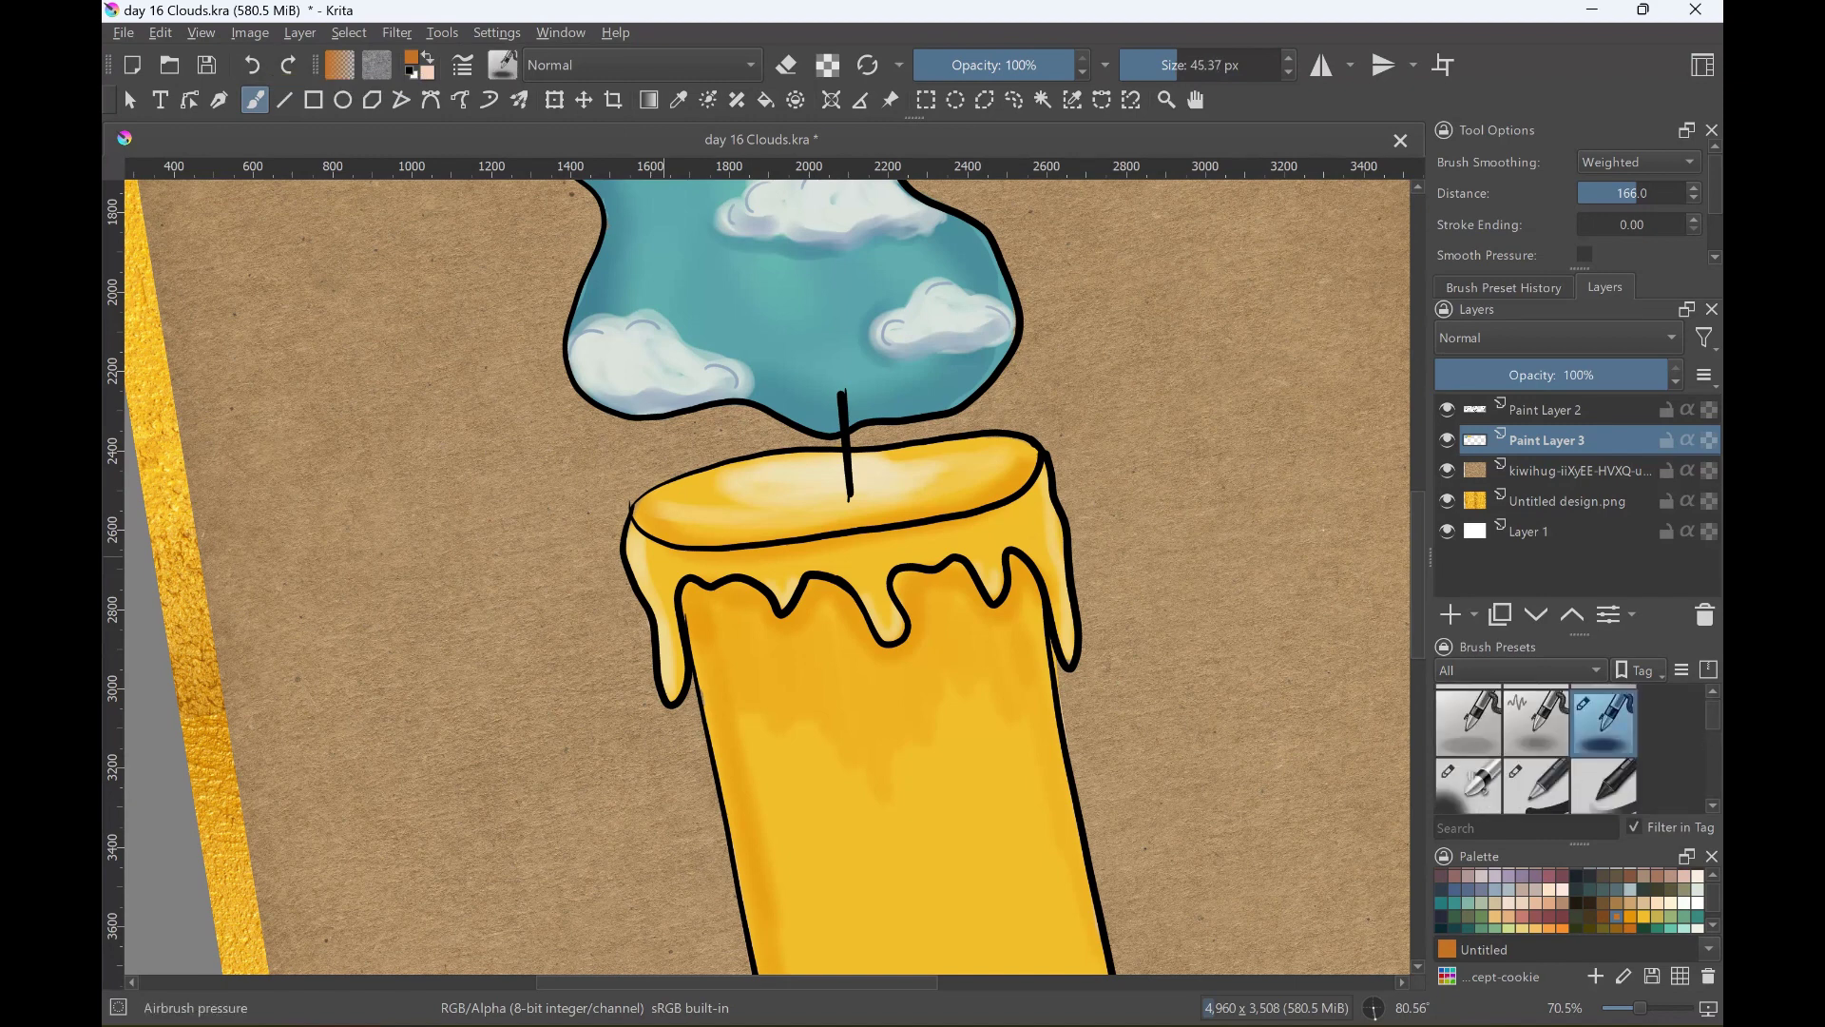
Shade the drip edges, under the rim line and around the wick base in darker orange.
left_click(673, 602, "ctrl")
left_click_drag(673, 603, 901, 571)
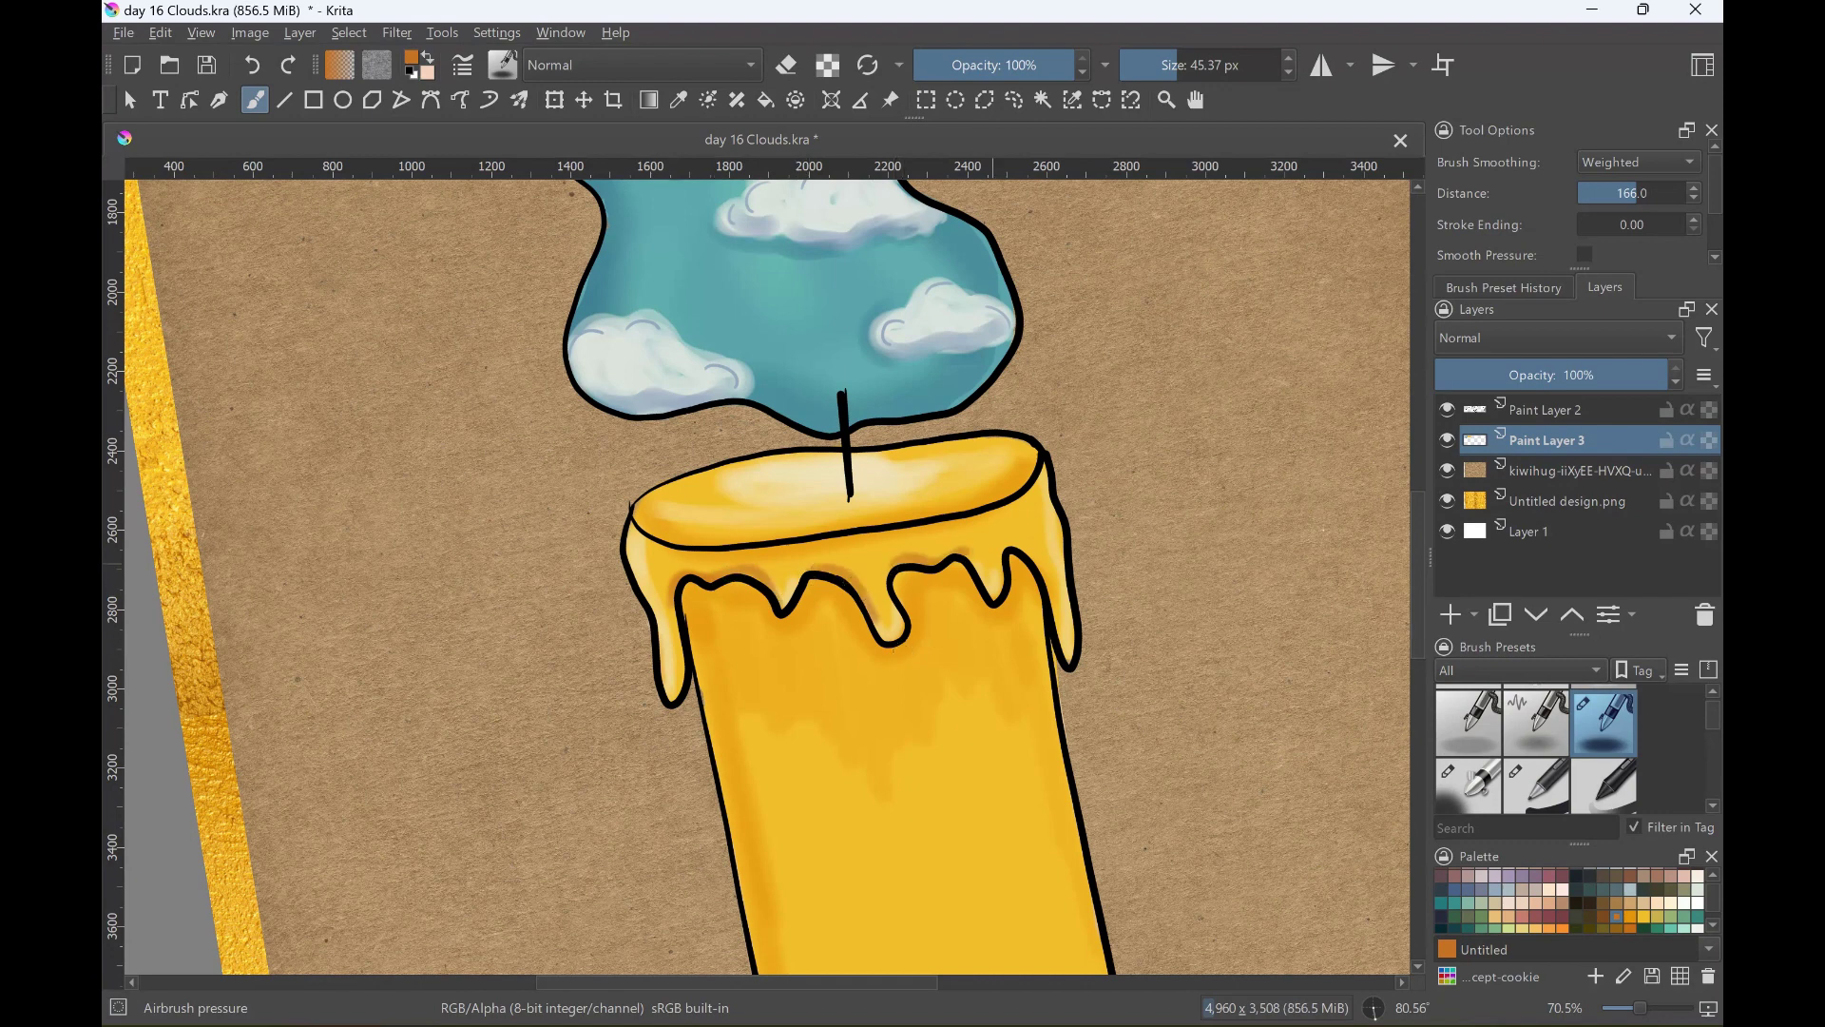
left_click_drag(901, 572, 1070, 654)
left_click_drag(657, 656, 669, 694)
left_click_drag(622, 527, 639, 582)
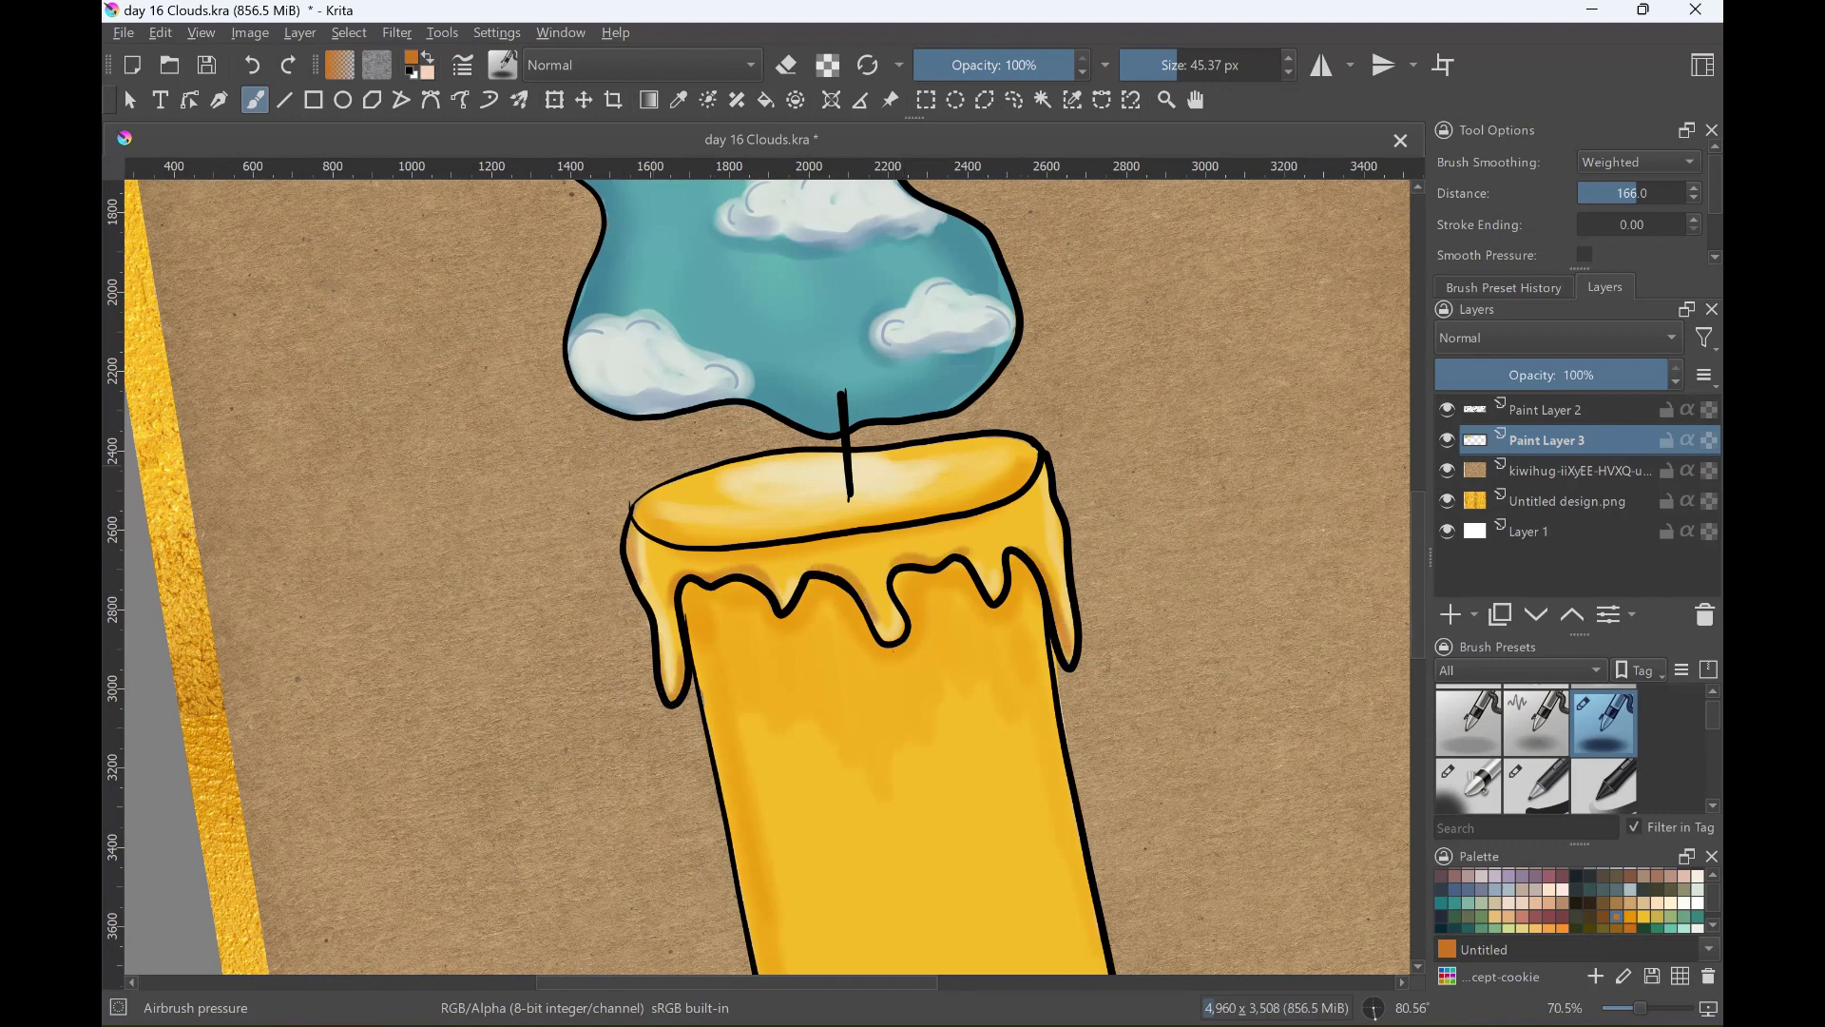
left_click_drag(1024, 464, 1045, 497)
mouse_move(629, 524)
left_mouse_down()
mouse_move(732, 549)
mouse_move(837, 539)
mouse_move(1036, 480)
left_mouse_up()
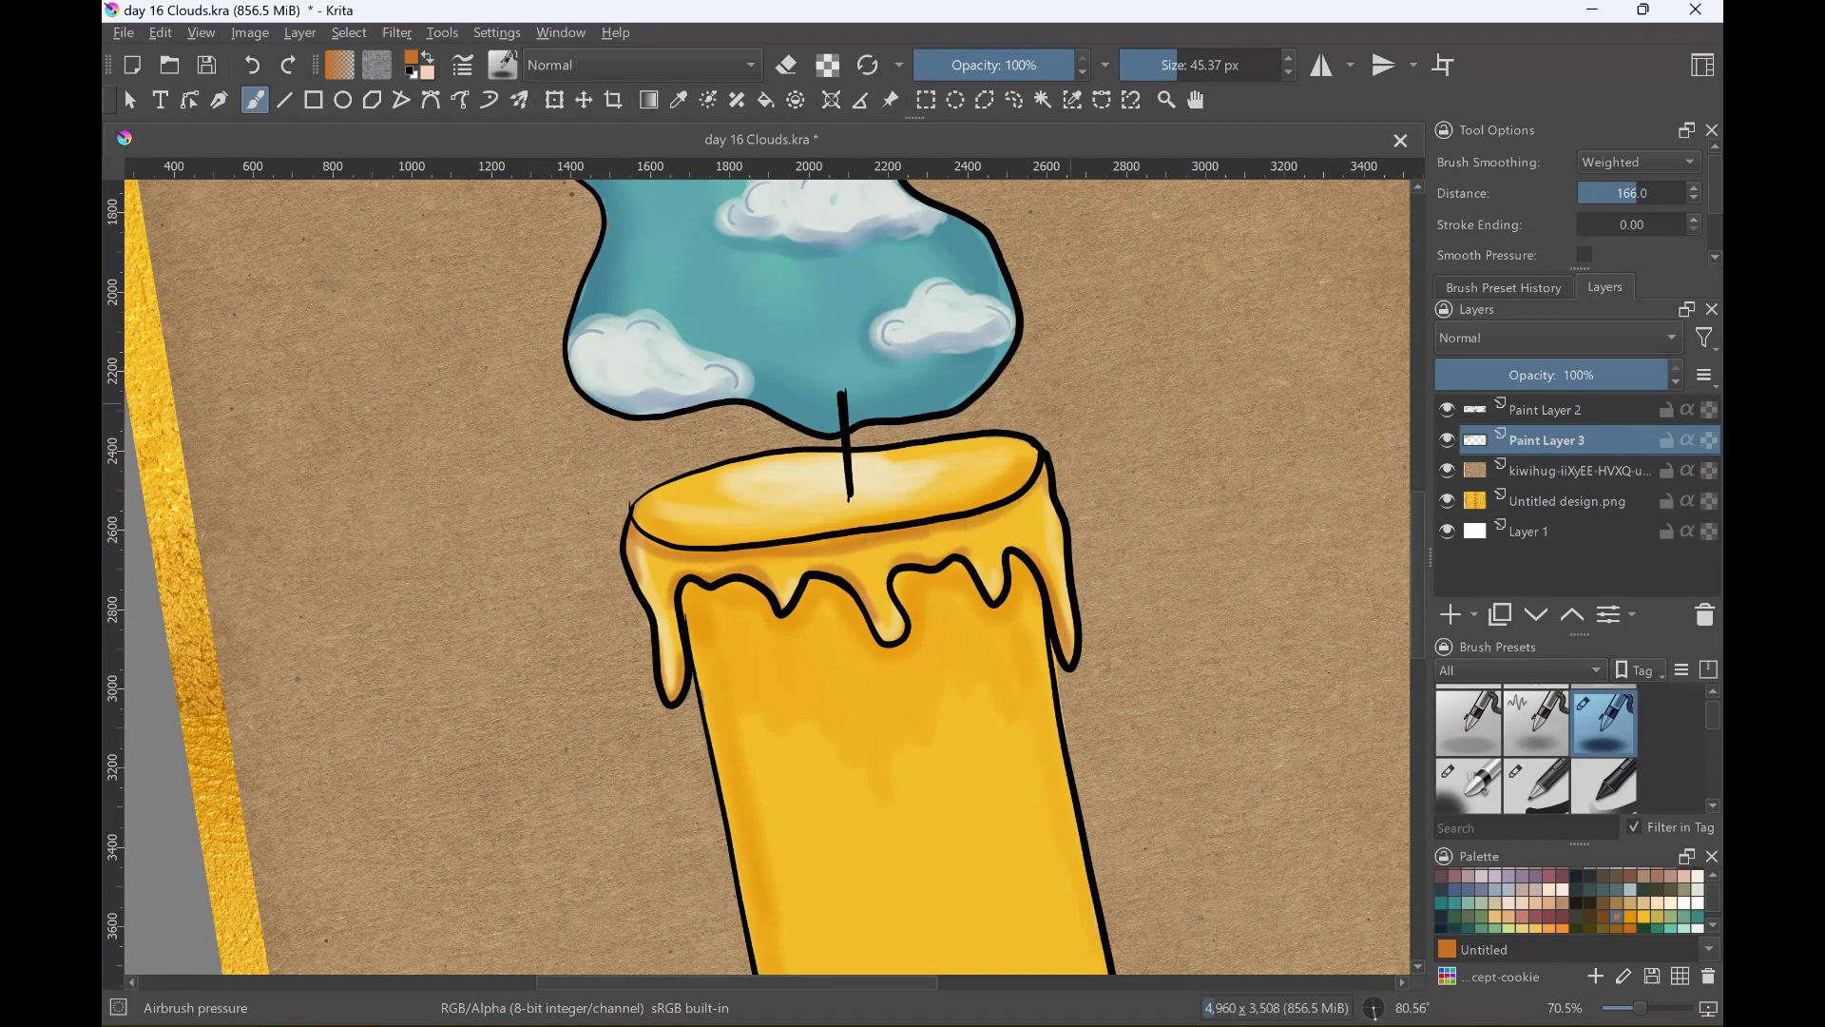
mouse_move(808, 506)
left_mouse_down()
mouse_move(875, 494)
mouse_move(808, 498)
left_mouse_up()
On Paint Layer 3, choose a light cream colour and a 40 px painting brush.
key("Page_Up")
left_click(1536, 717)
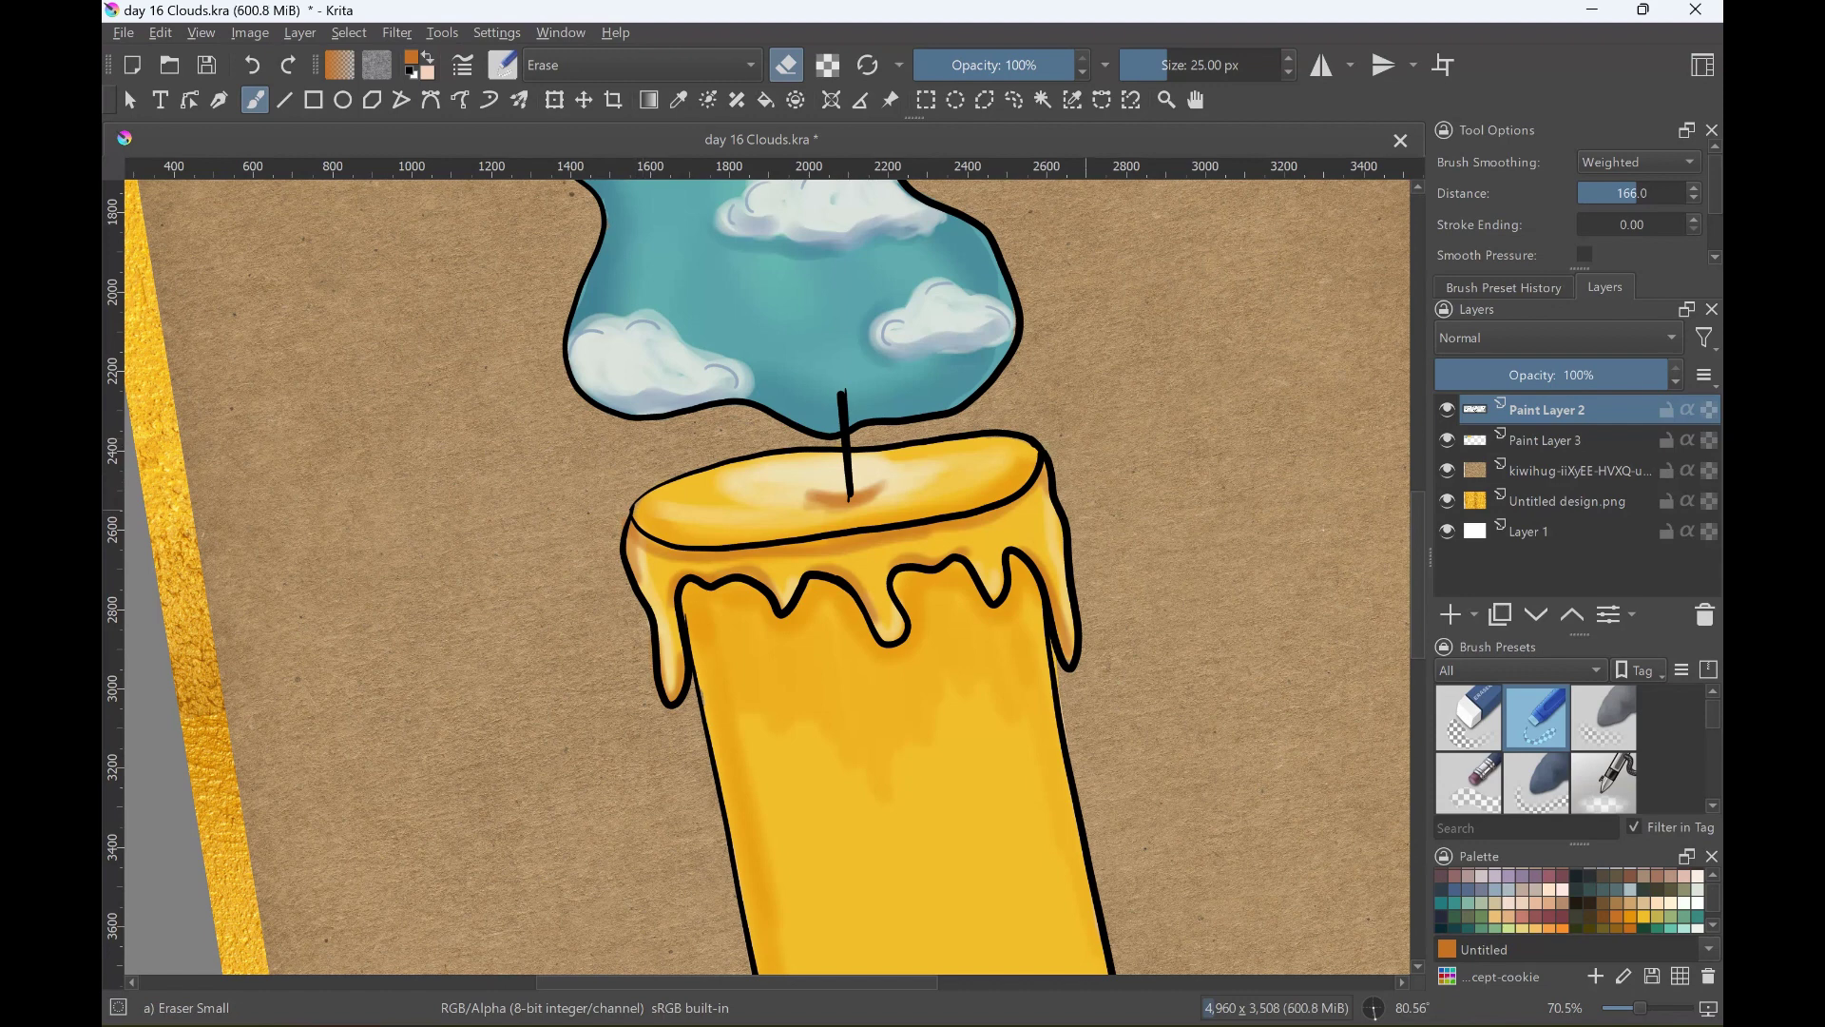
key("Page_Down")
left_click(1698, 874)
scroll(1536, 751, "down", 2)
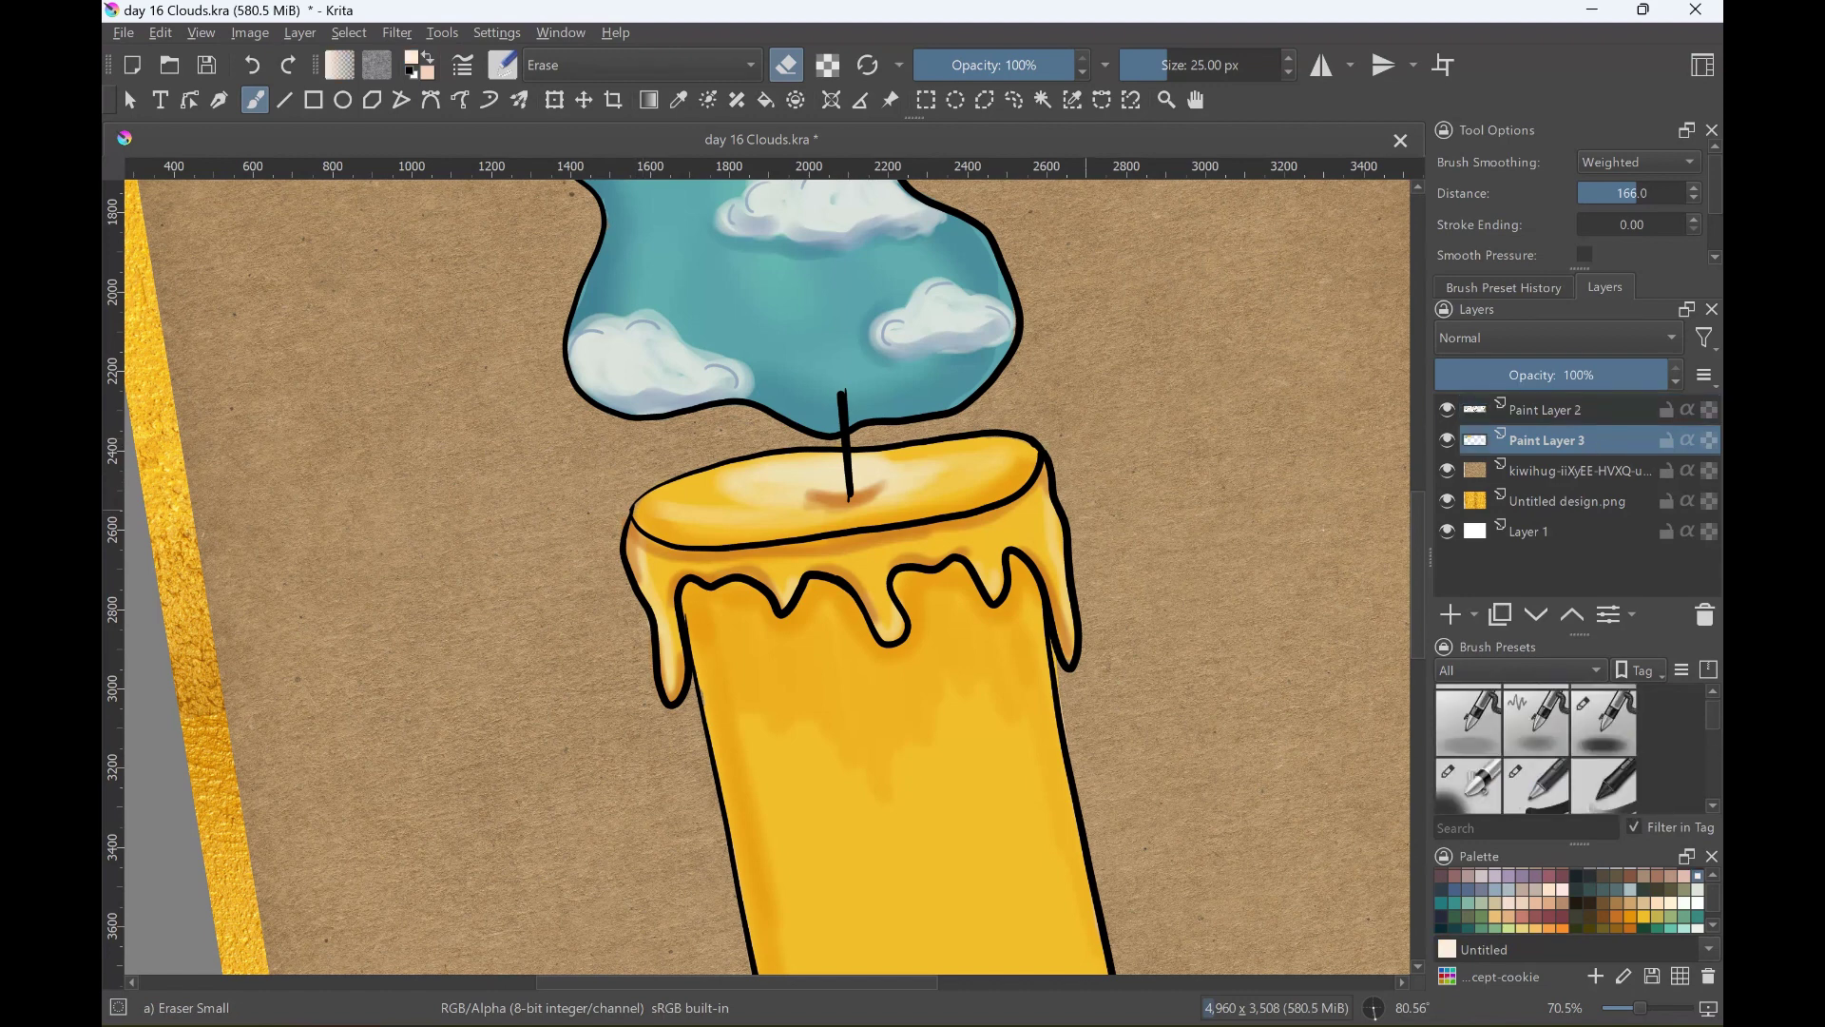
scroll(1536, 751, "down", 1)
key("slash")
Paint cream highlights on the rim's left edge, upper drips and right drip, then zoom out.
left_click_drag(663, 668, 677, 691)
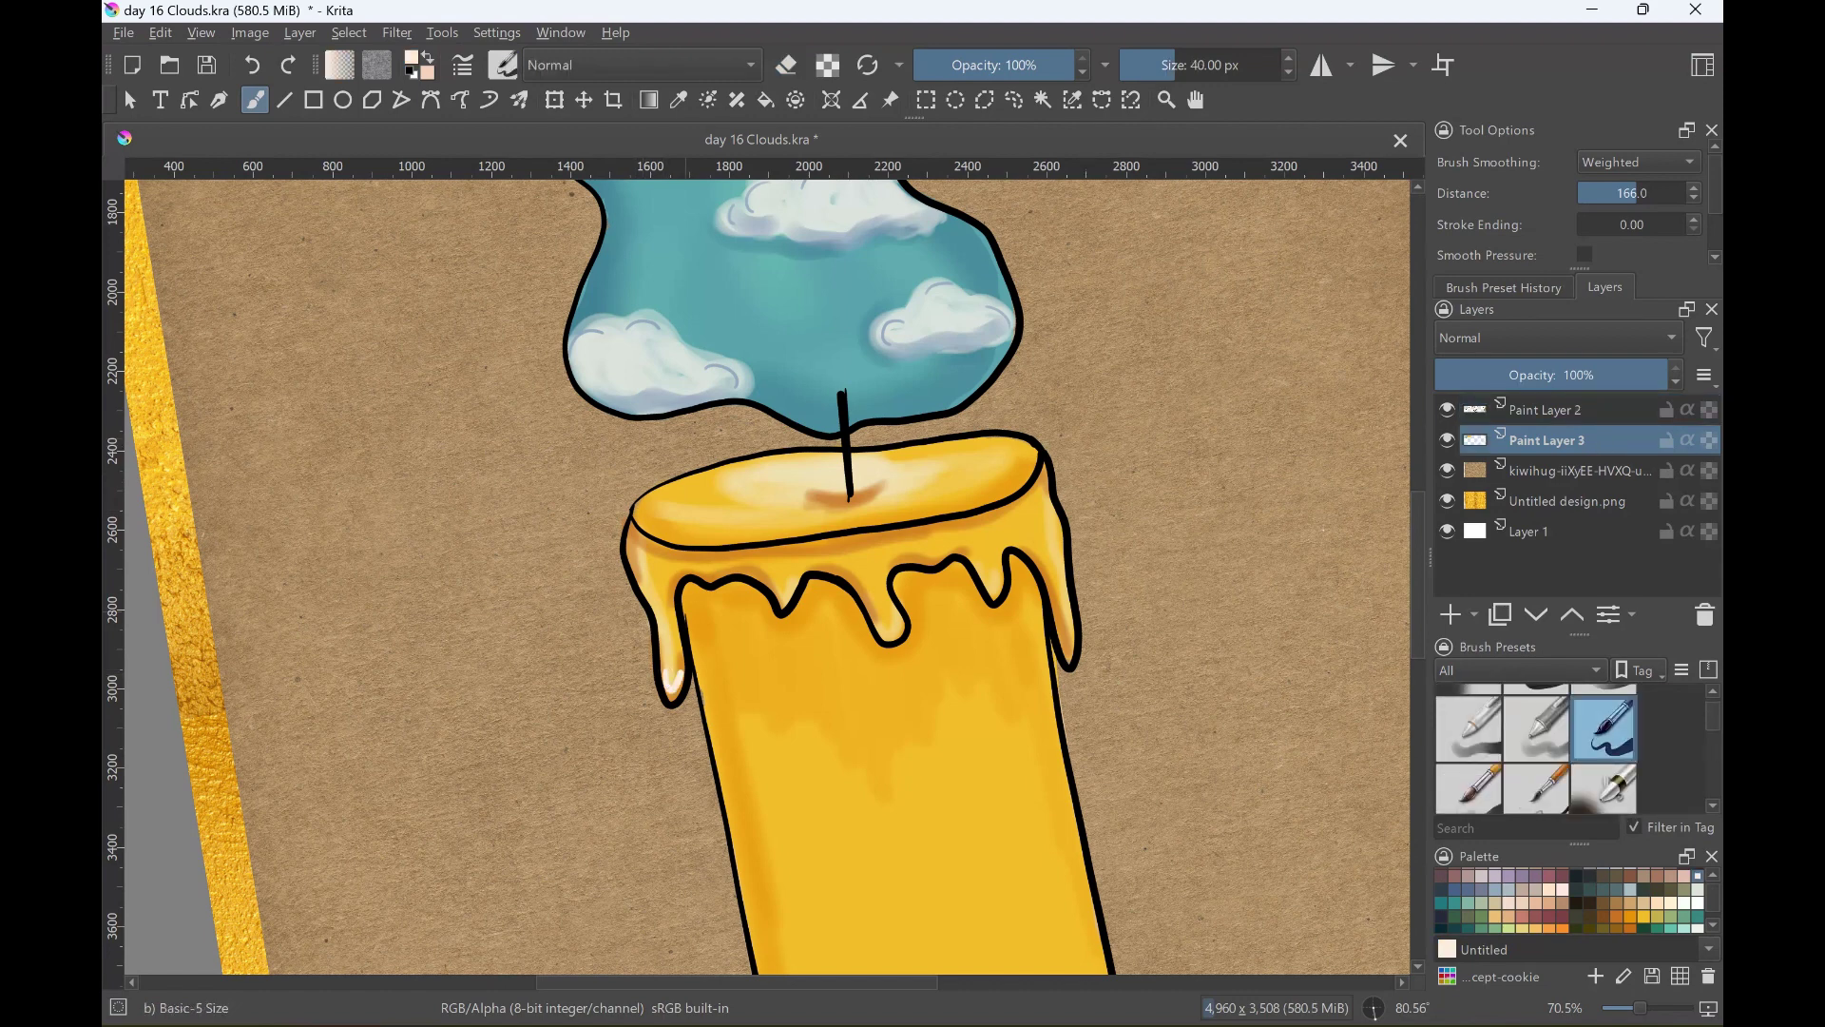
mouse_move(639, 543)
left_mouse_down()
mouse_move(626, 590)
mouse_move(665, 689)
left_mouse_up()
mouse_move(758, 591)
left_mouse_down()
mouse_move(794, 567)
mouse_move(894, 635)
left_mouse_up()
left_click_drag(910, 564, 927, 558)
left_click_drag(1046, 561, 1065, 643)
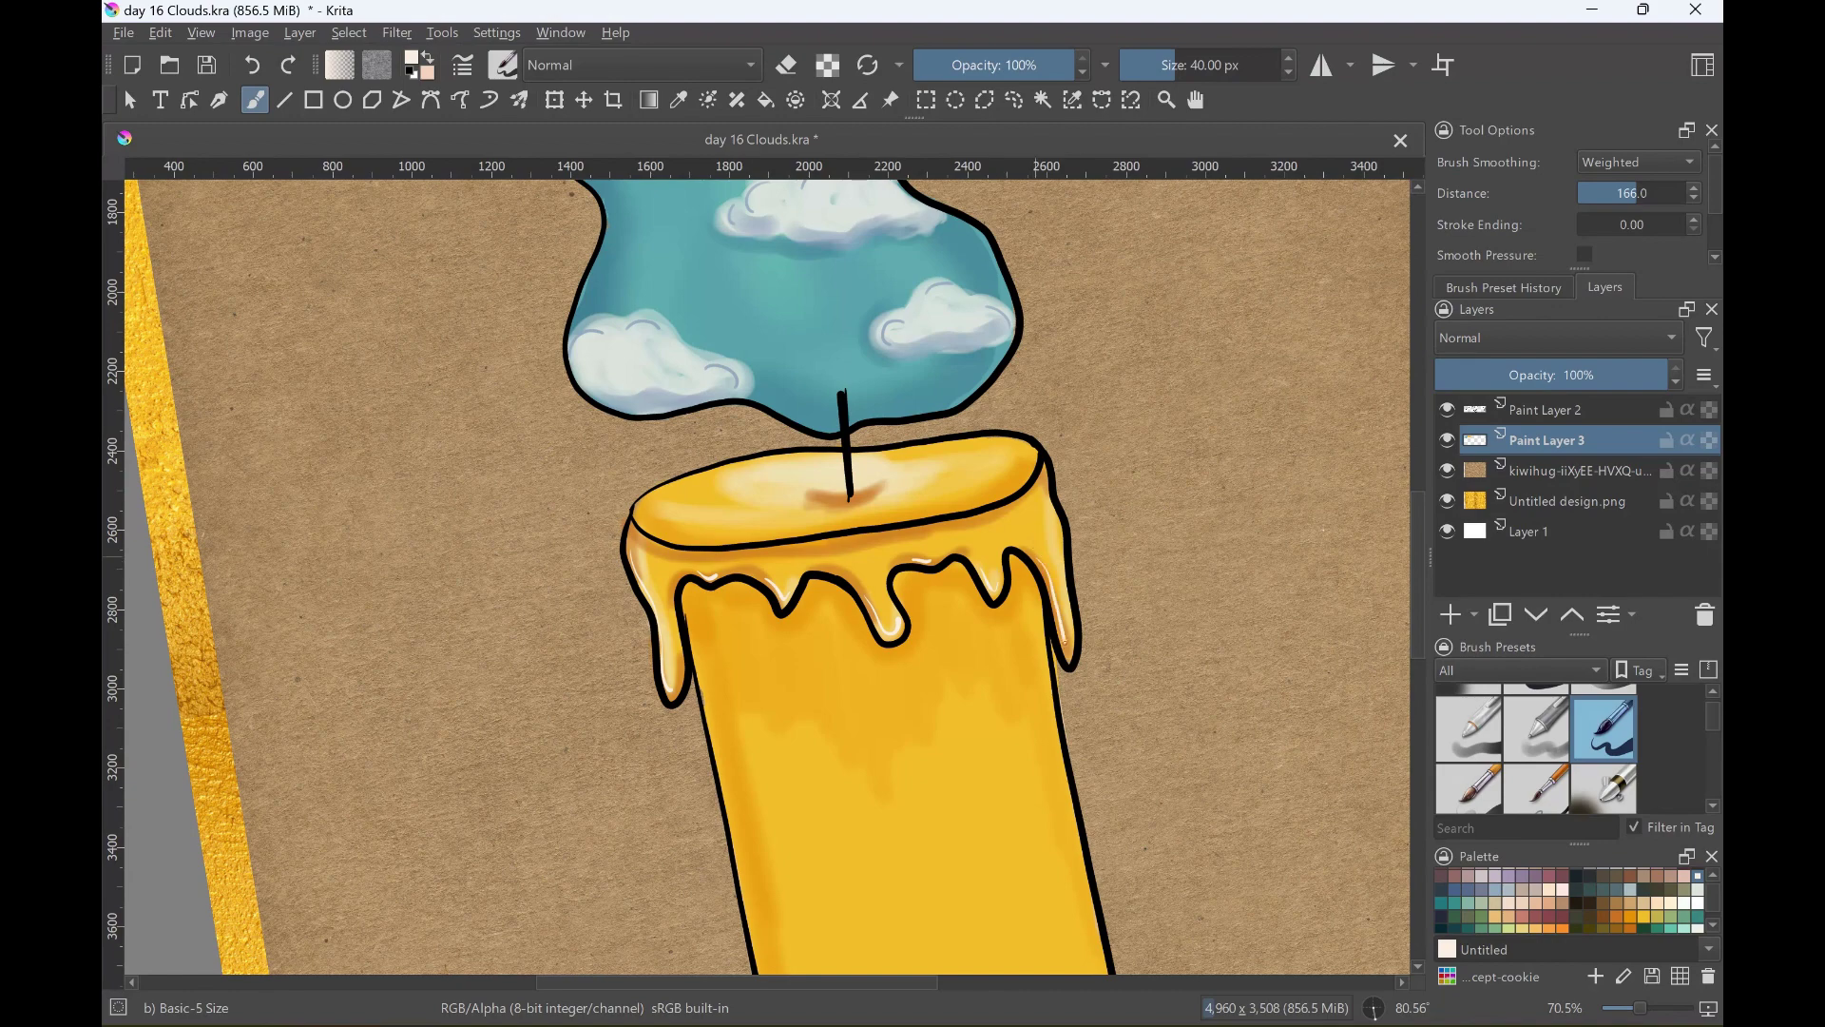
scroll(583, 643, "down", 4)
mouse_move(582, 644)
left_mouse_down()
mouse_move(840, 669)
mouse_move(830, 711)
left_mouse_up()
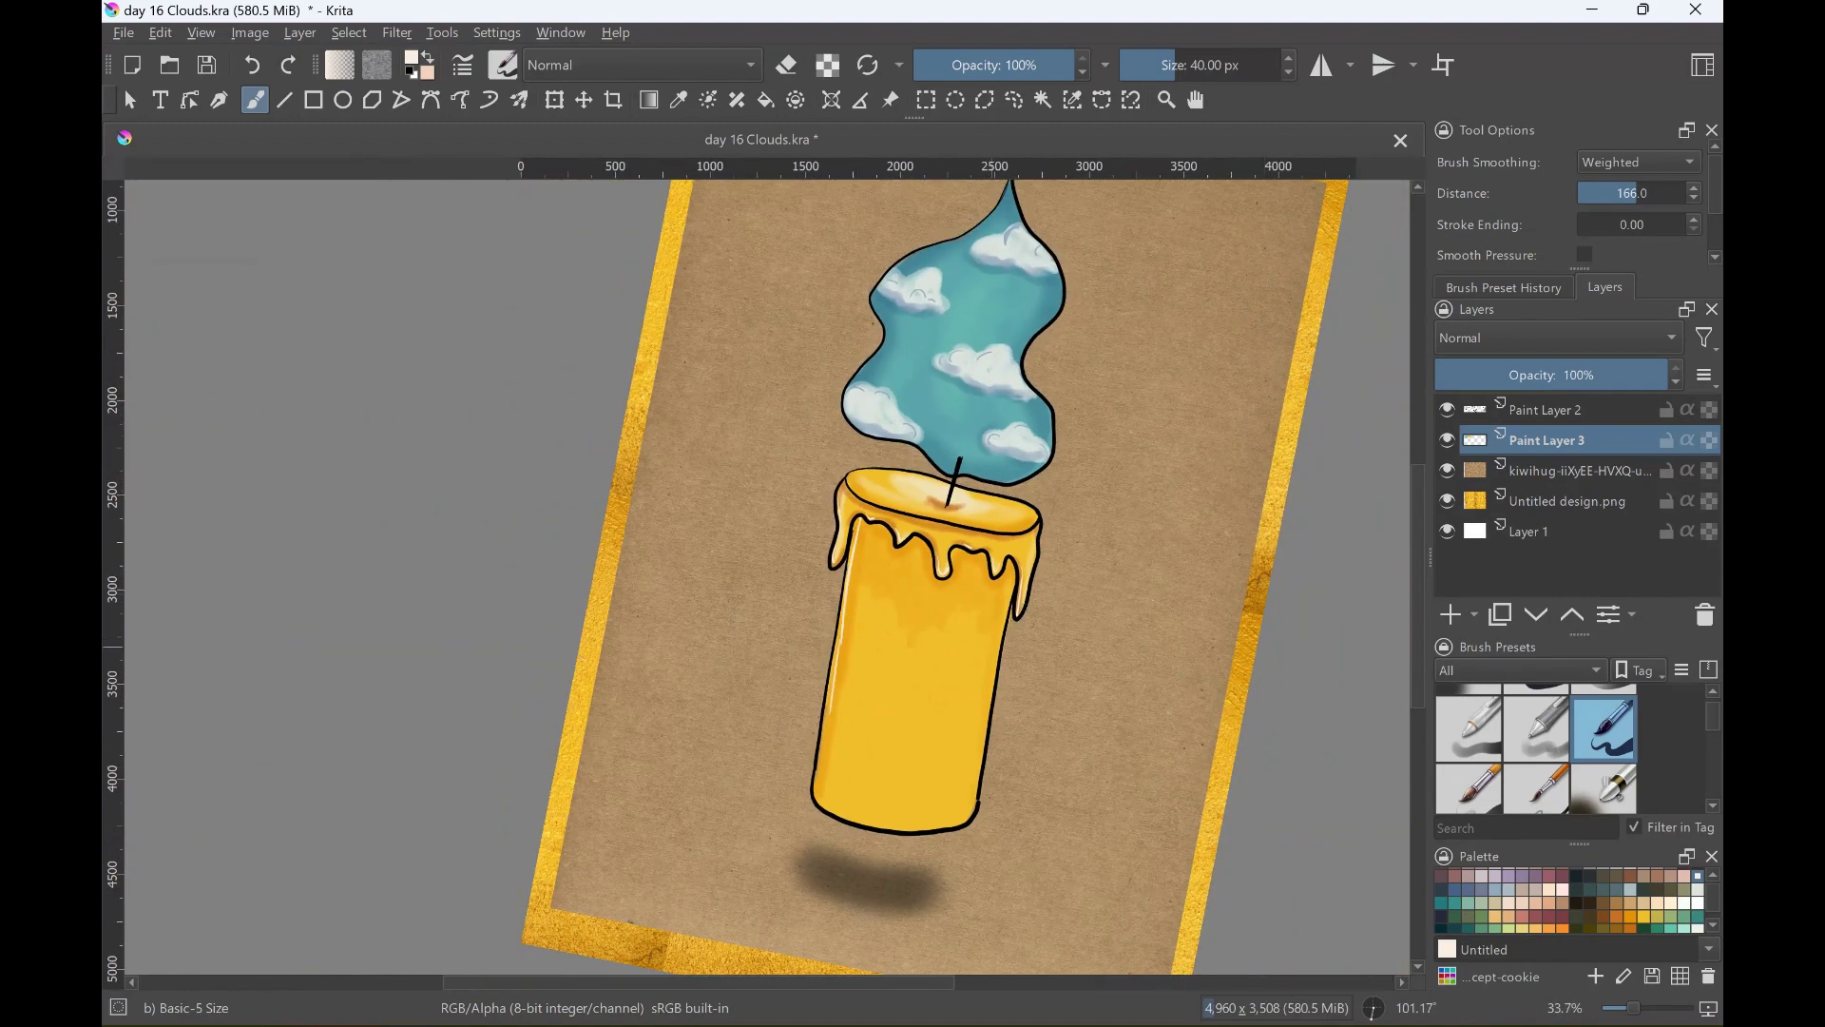
Straighten the view to the whole page and undo a stray light stroke on the shadow.
scroll(768, 571, "down", 1)
key("slash")
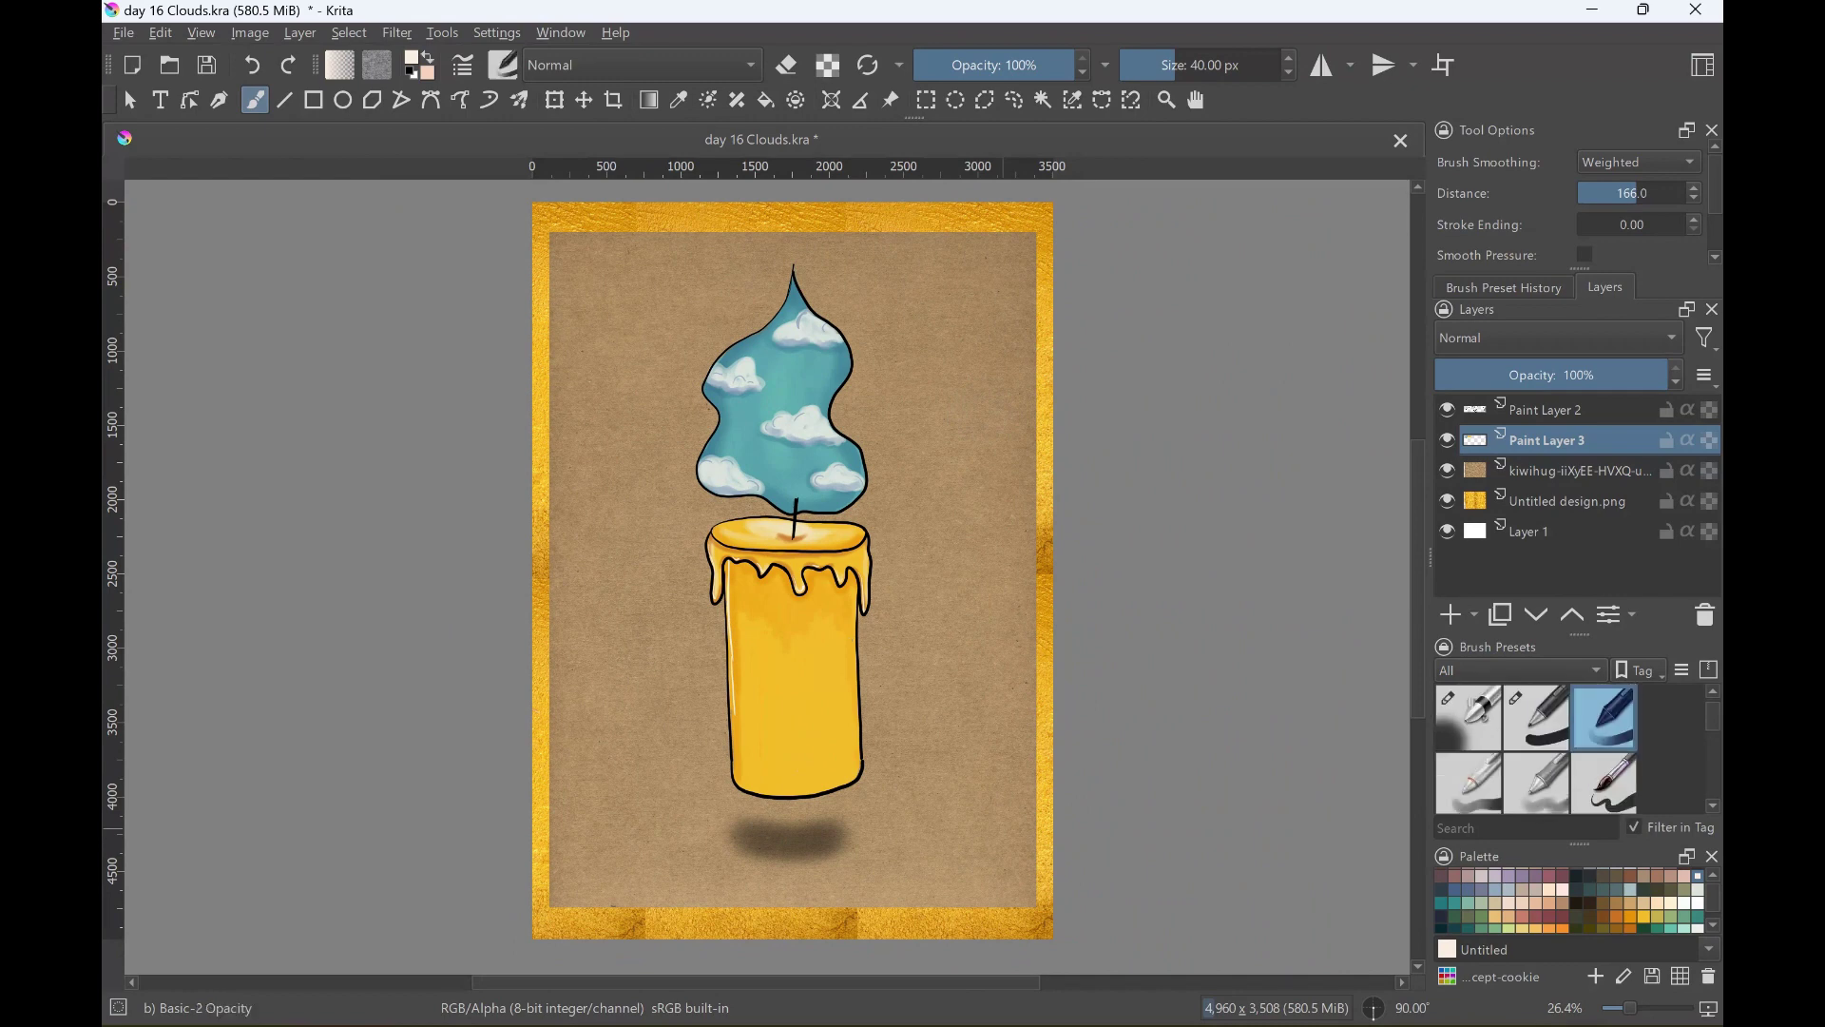
left_click_drag(753, 843, 817, 838)
key("ctrl+z")
Darken the candle's shadow with an enlarged black airbrush on Paint Layer 2.
key("slash")
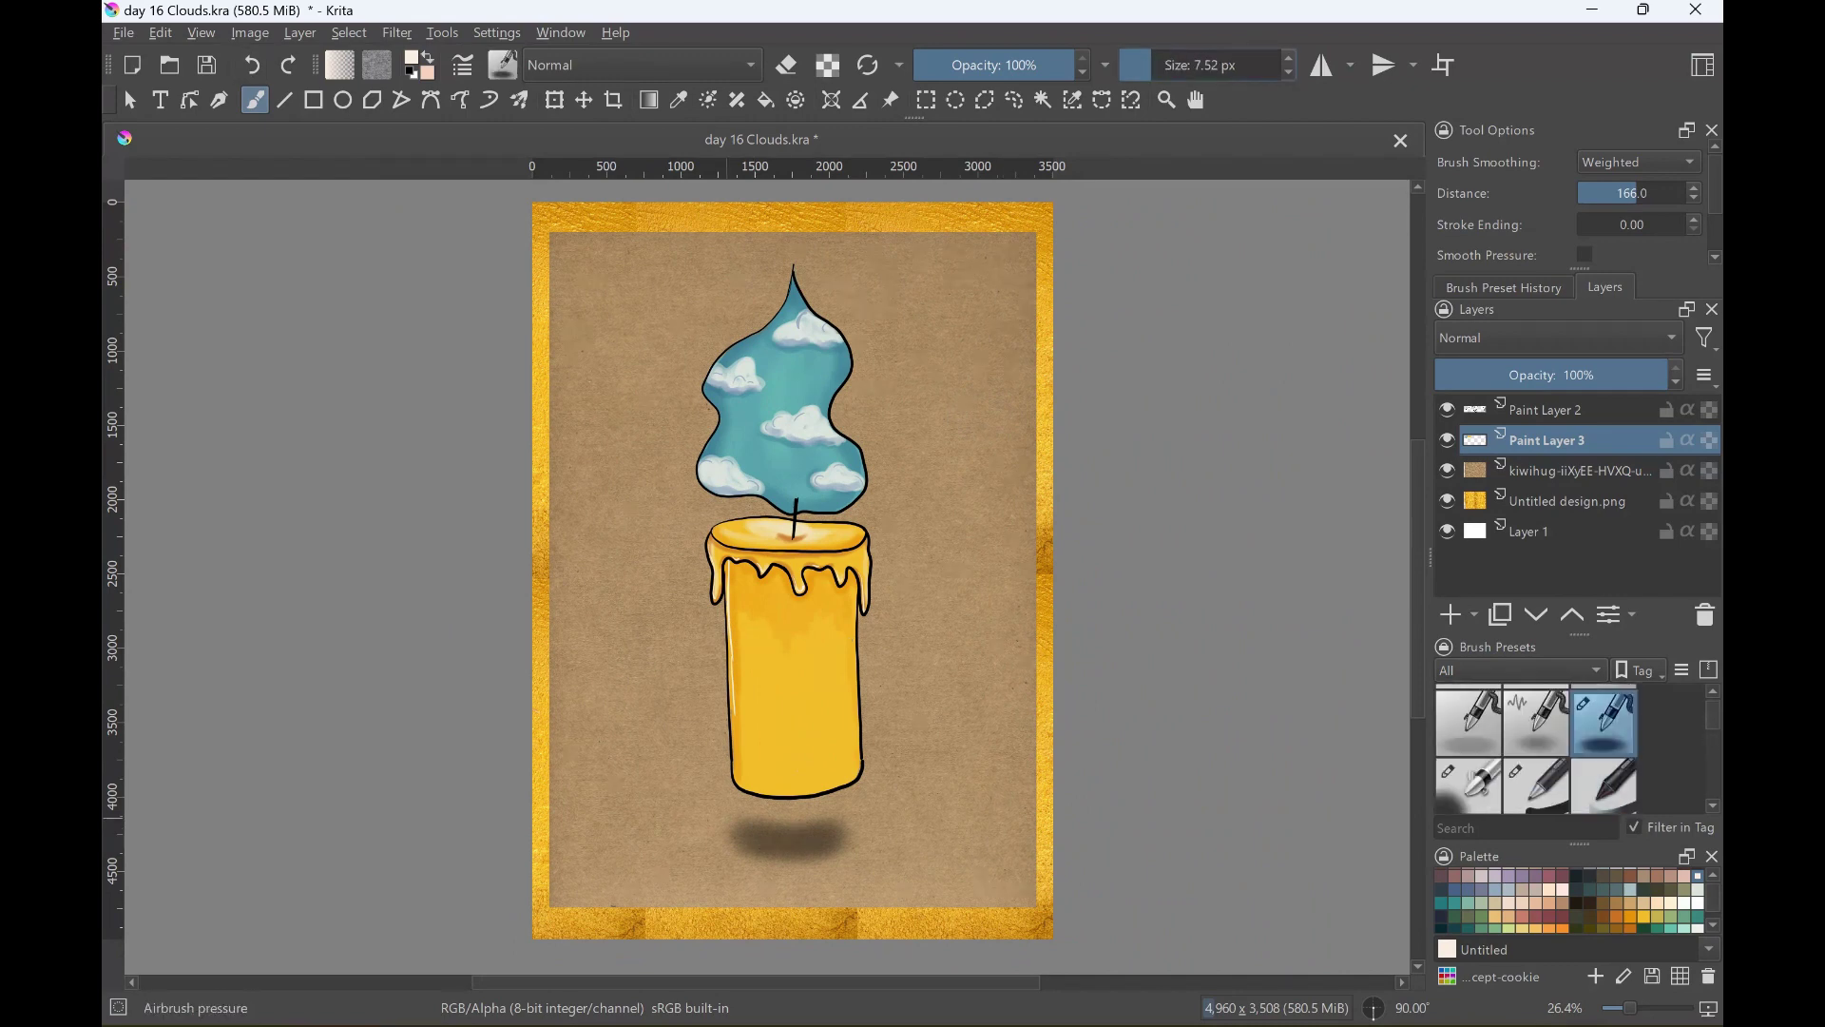
key("d")
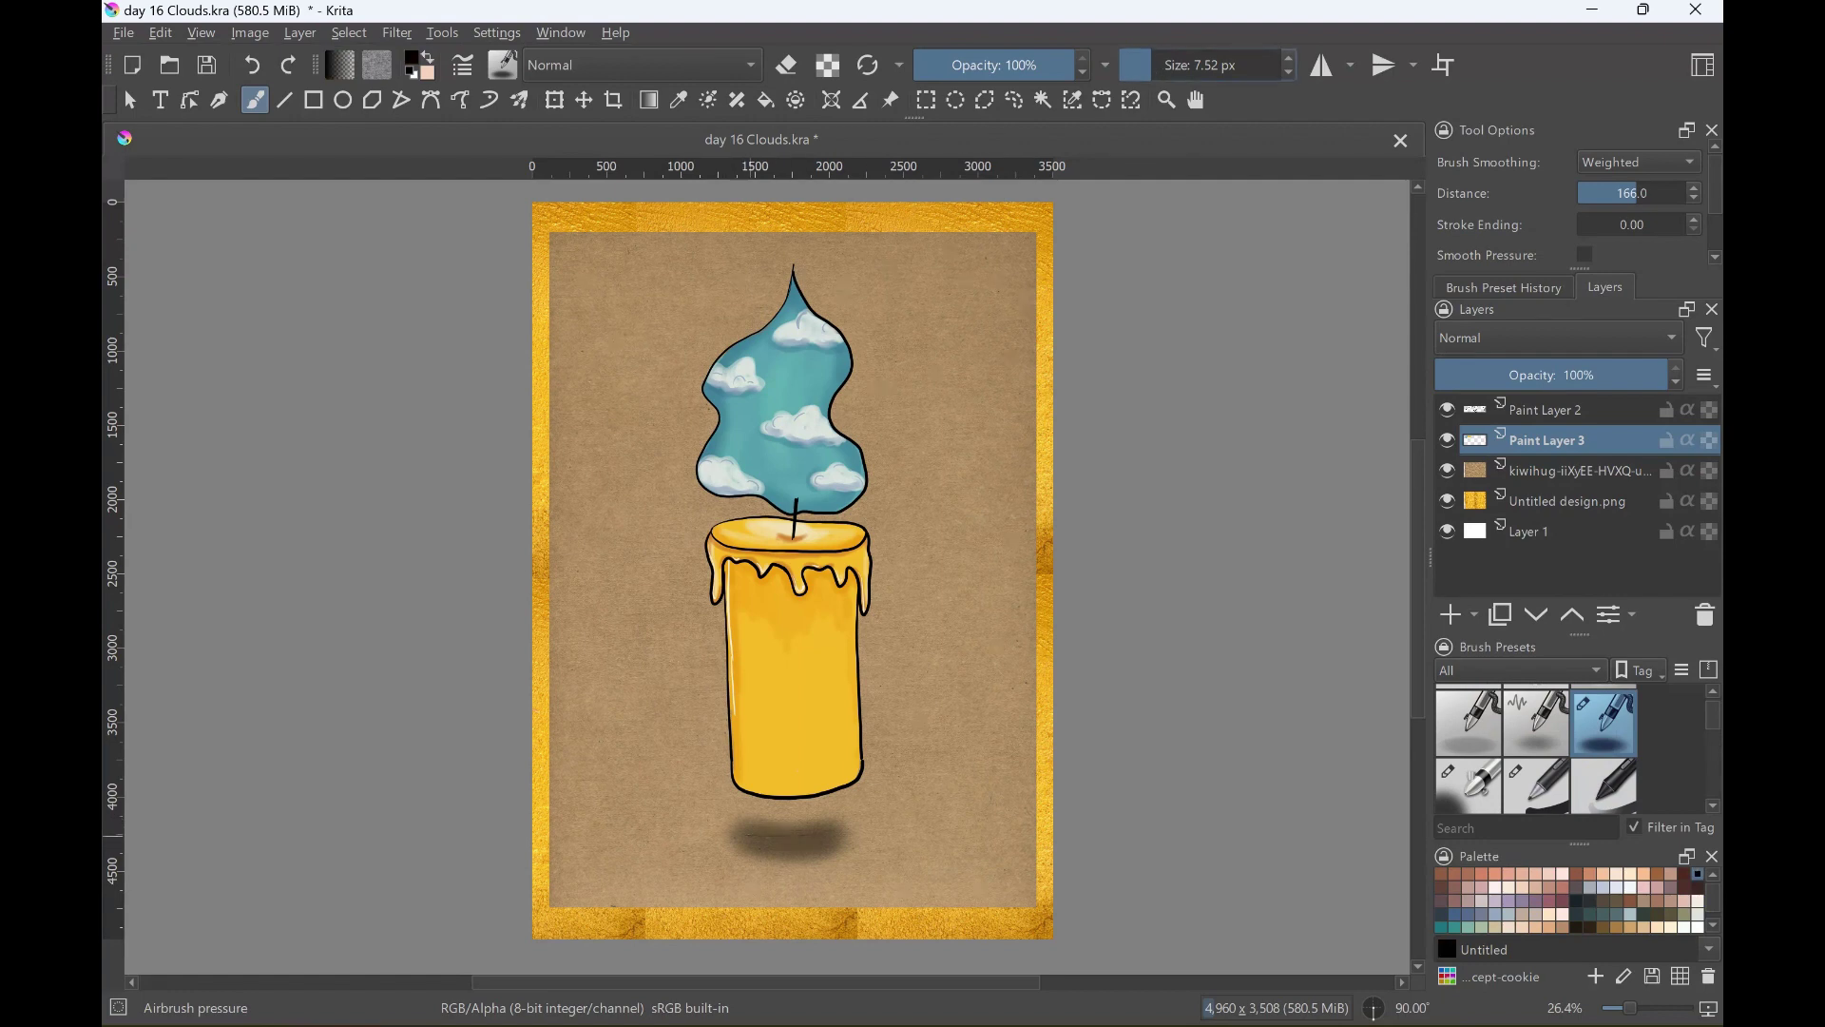
key("Page_Up")
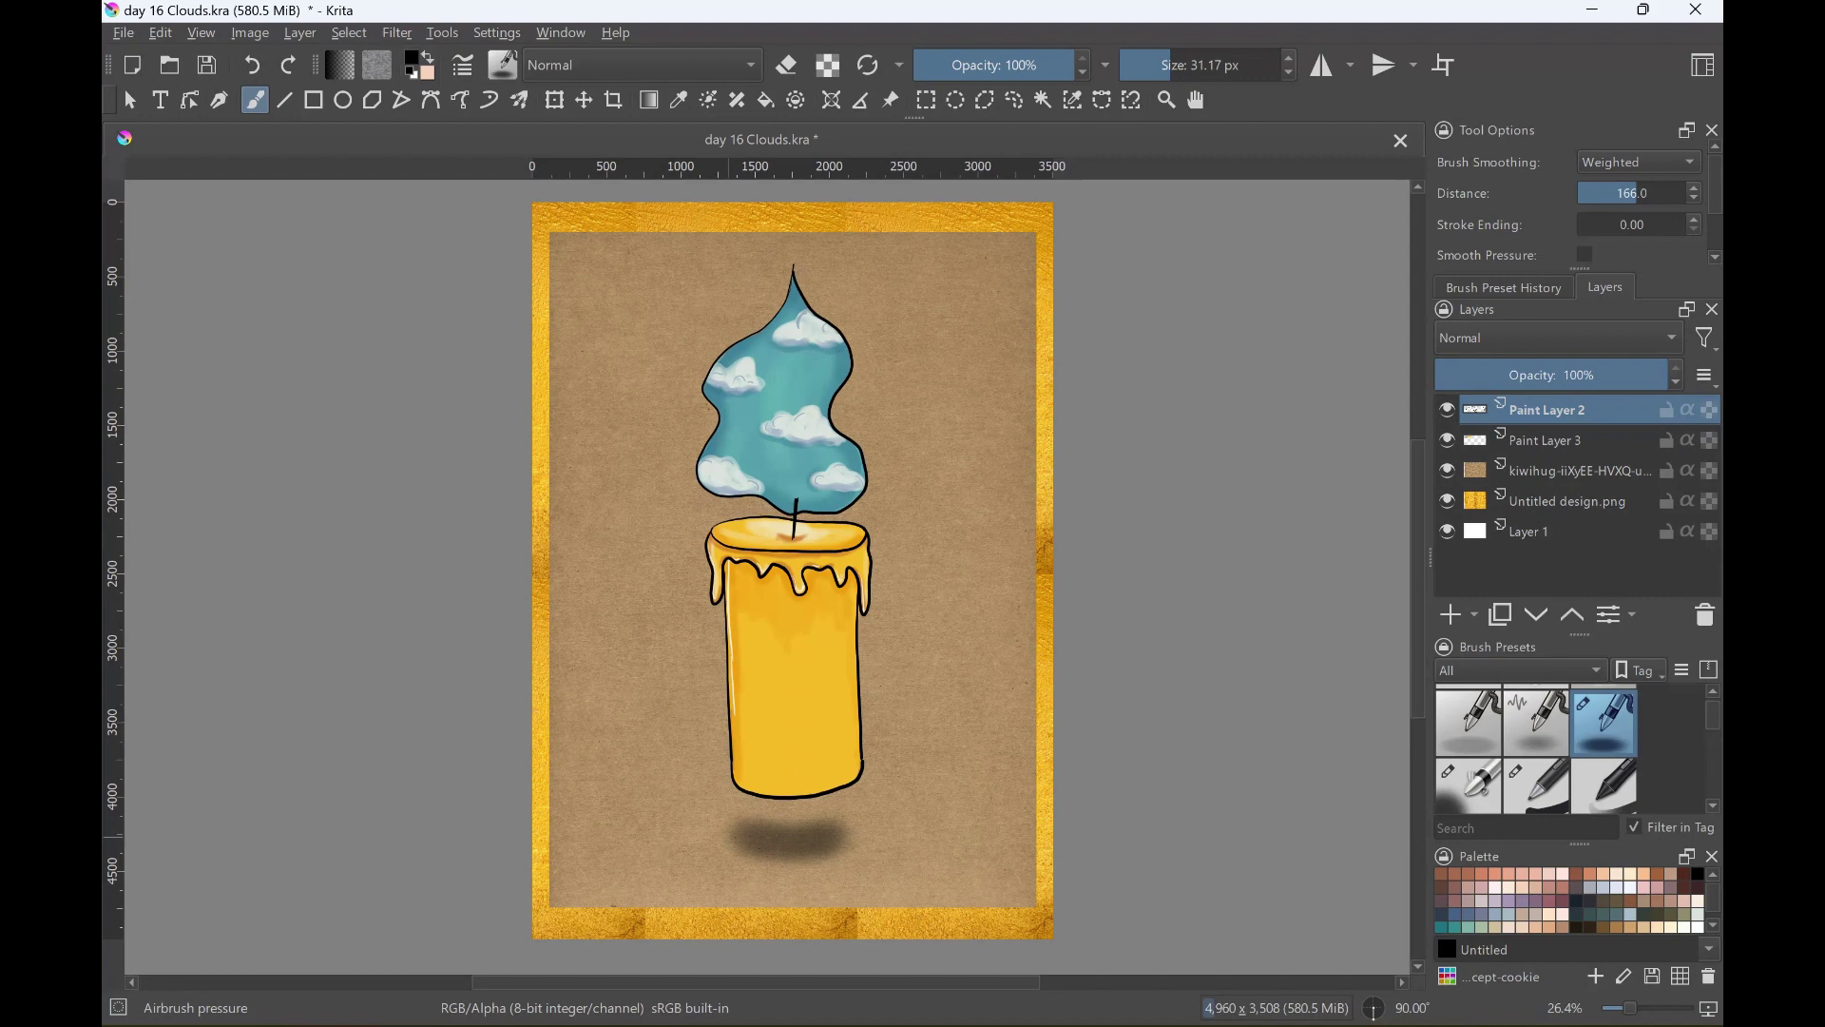
key("bracketright")
key("bracketright")
key("bracketright")
mouse_move(741, 829)
left_mouse_down()
mouse_move(841, 825)
mouse_move(823, 846)
mouse_move(746, 833)
left_mouse_up()
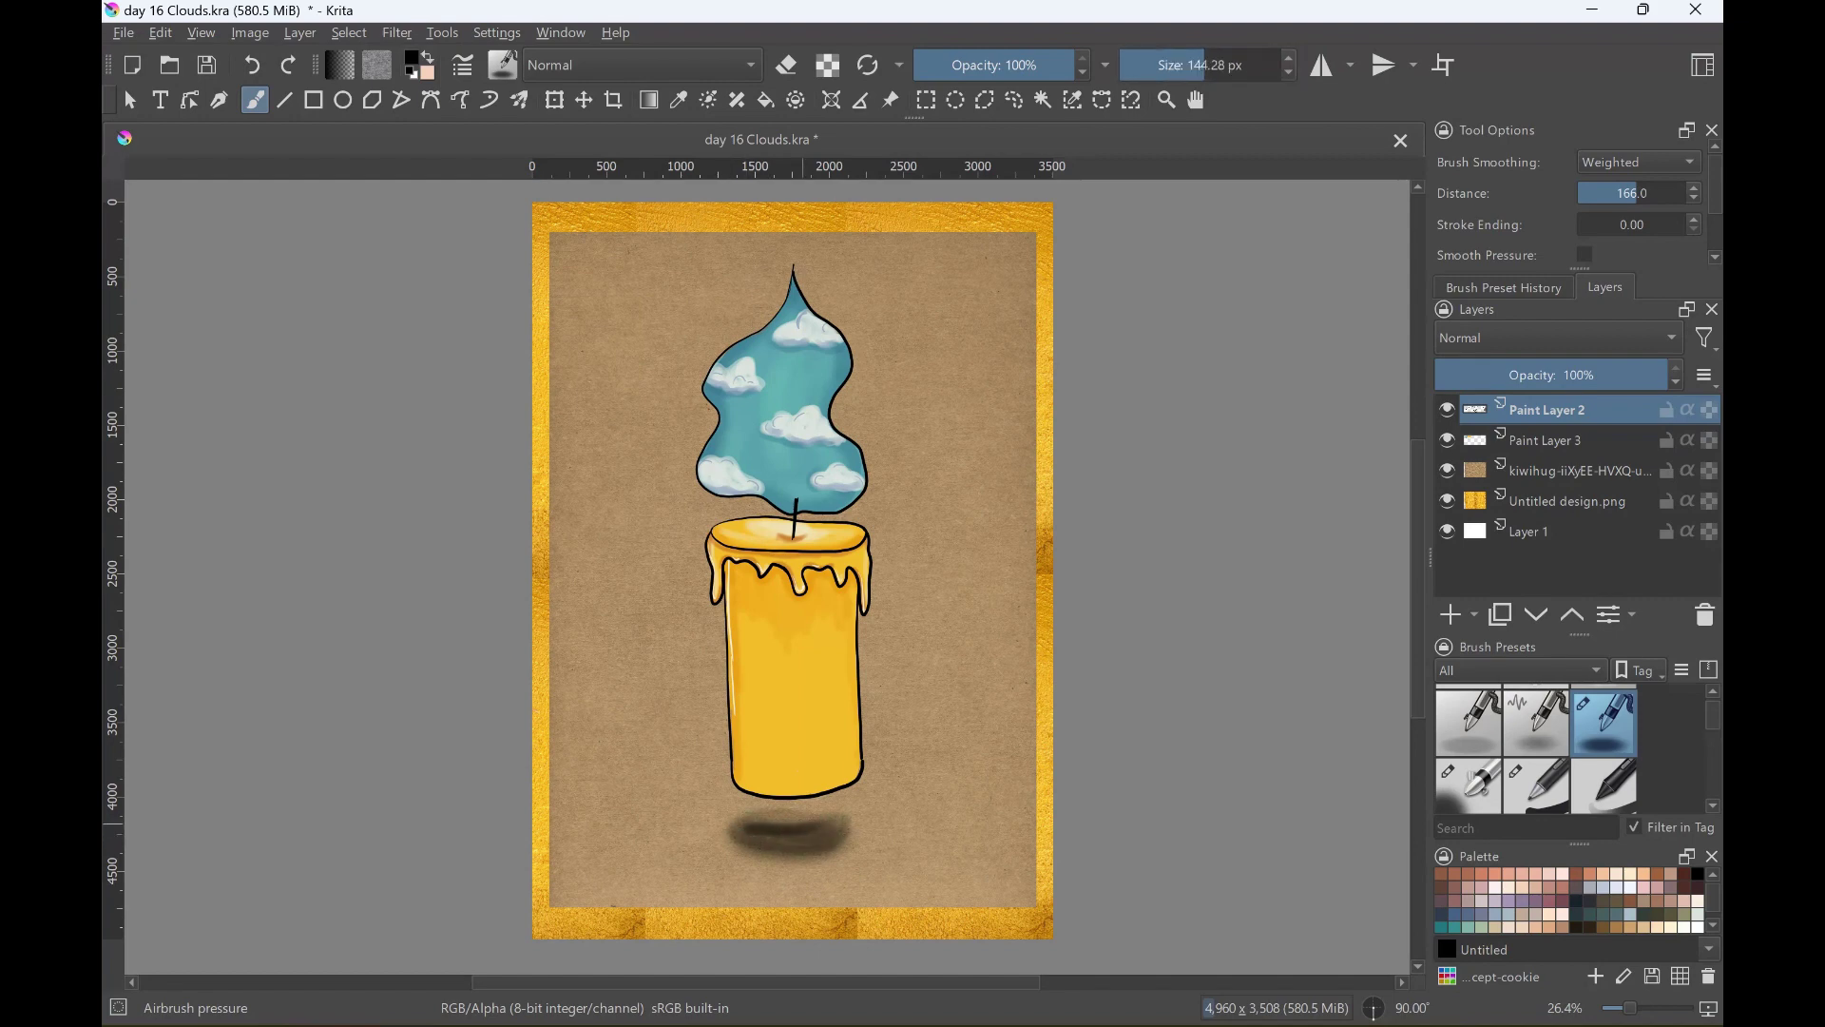